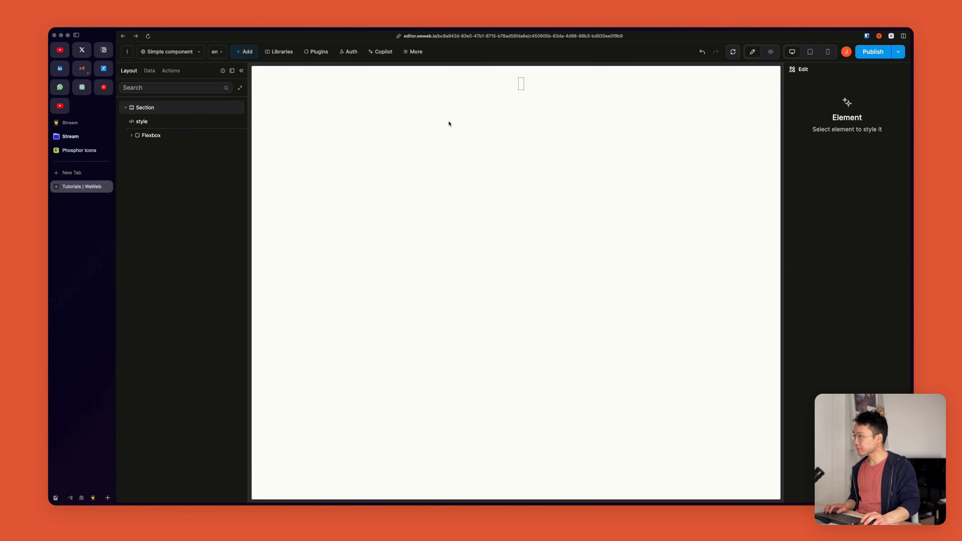
click(455, 85)
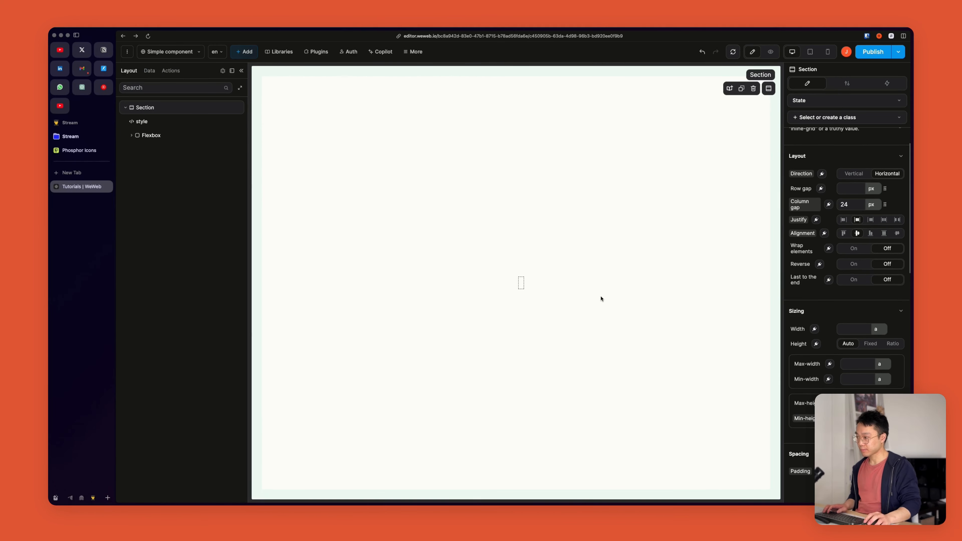
key(super+equal)
key(super+equal)
key(super+equal)
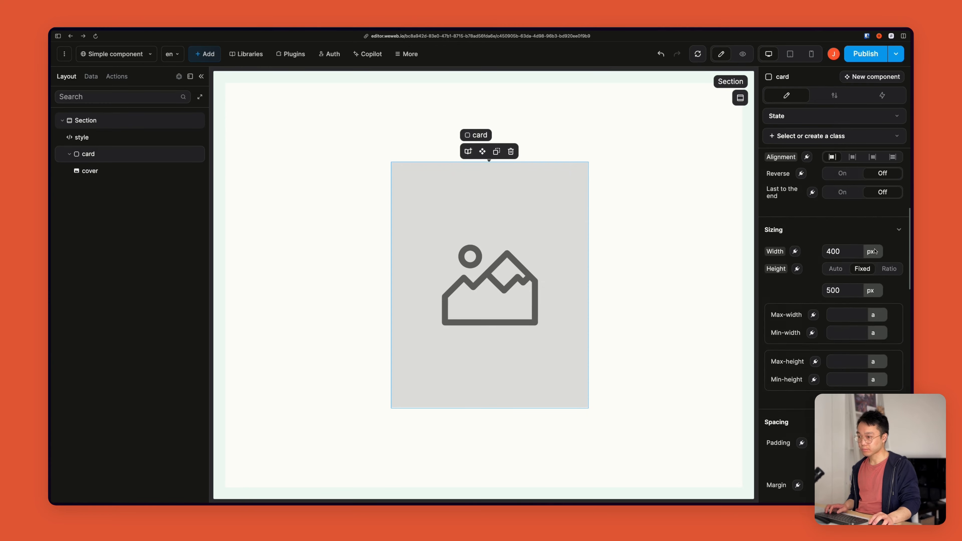
Round the card's corners and use card-image.jpg as its cover image
scroll(859, 250, down, 5)
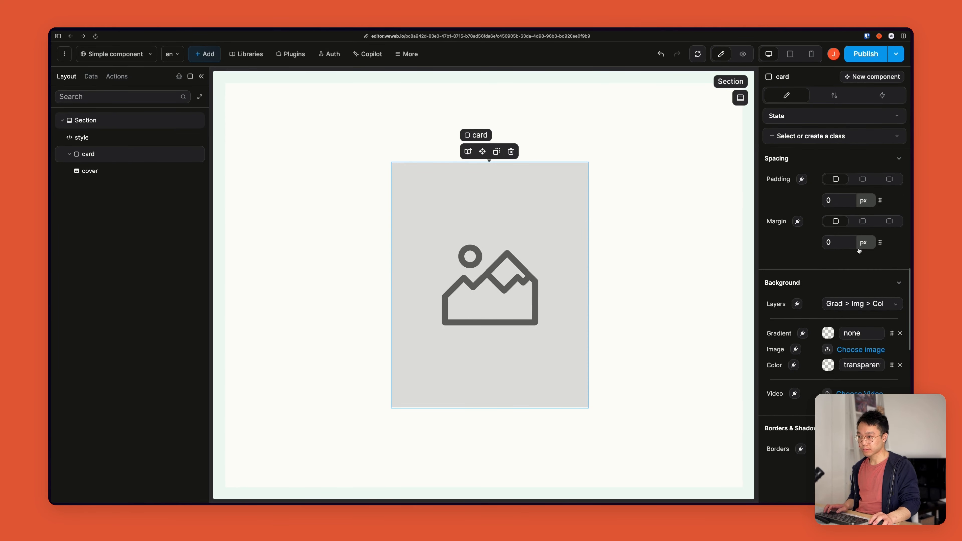
scroll(859, 251, down, 4)
scroll(859, 251, down, 6)
click(859, 310)
click(860, 376)
click(94, 476)
click(89, 171)
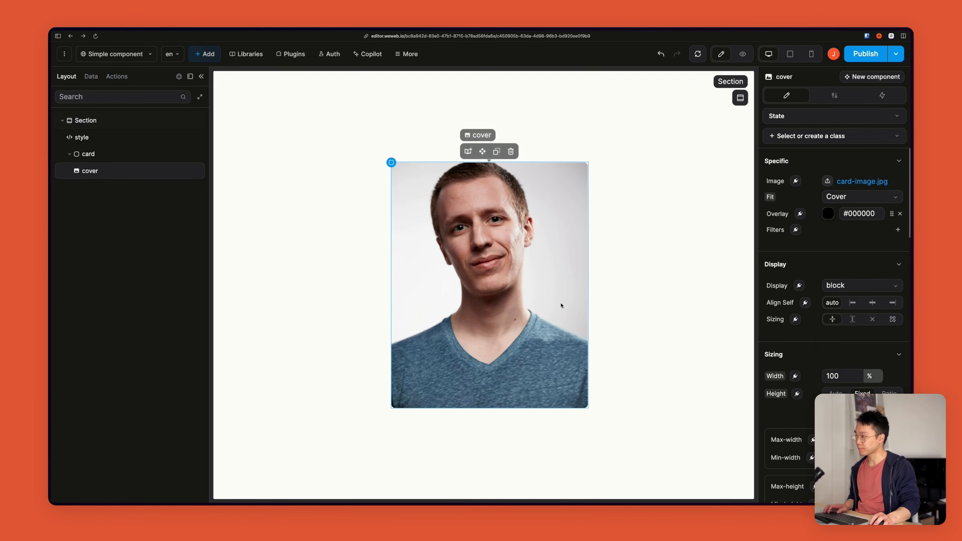
Adjust the column gap in the content's top row and inspect the Backend Basics title in the Figma design
click(68, 155)
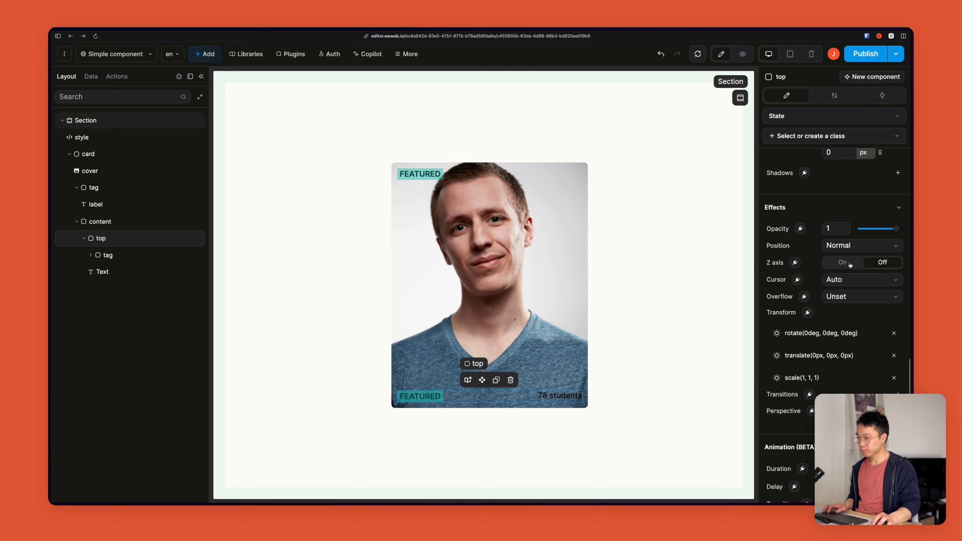
scroll(859, 265, up, 10)
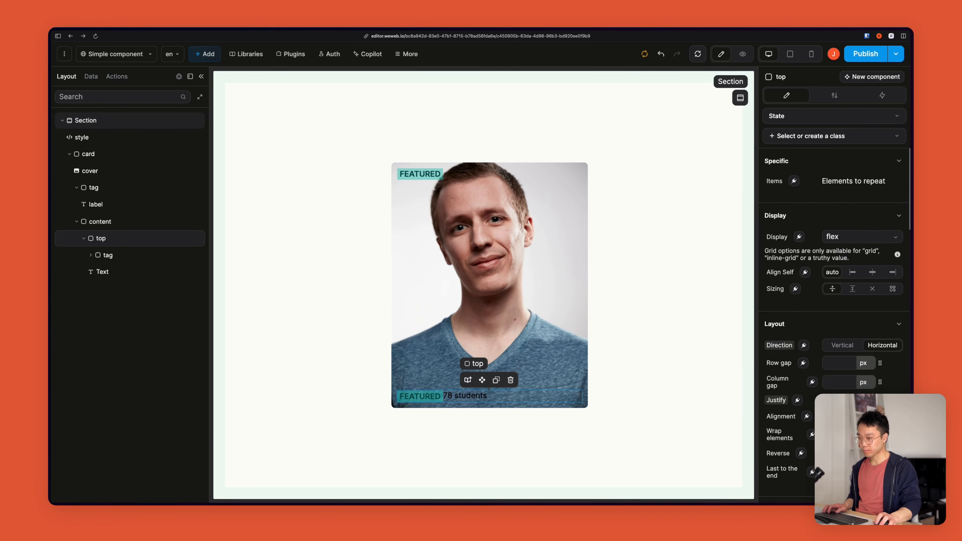
click(842, 383)
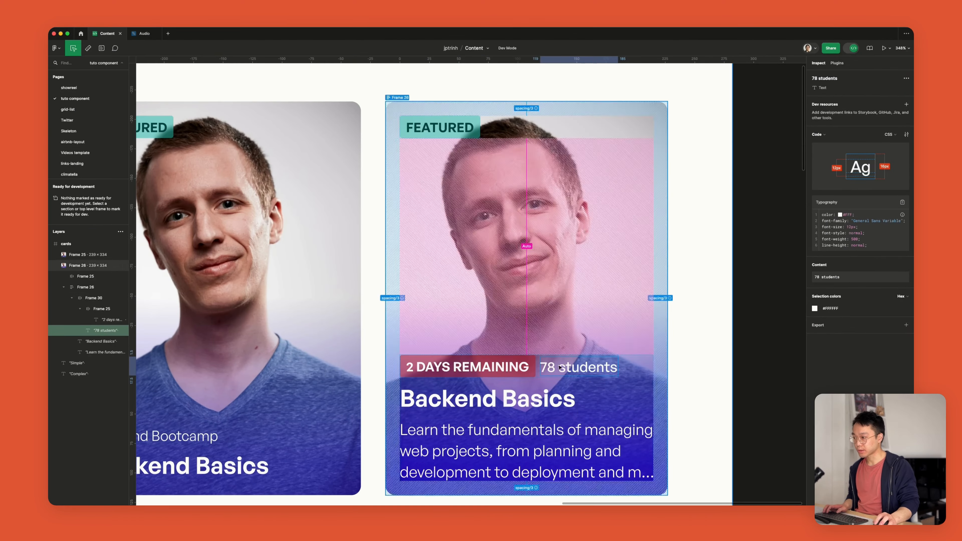
click(541, 408)
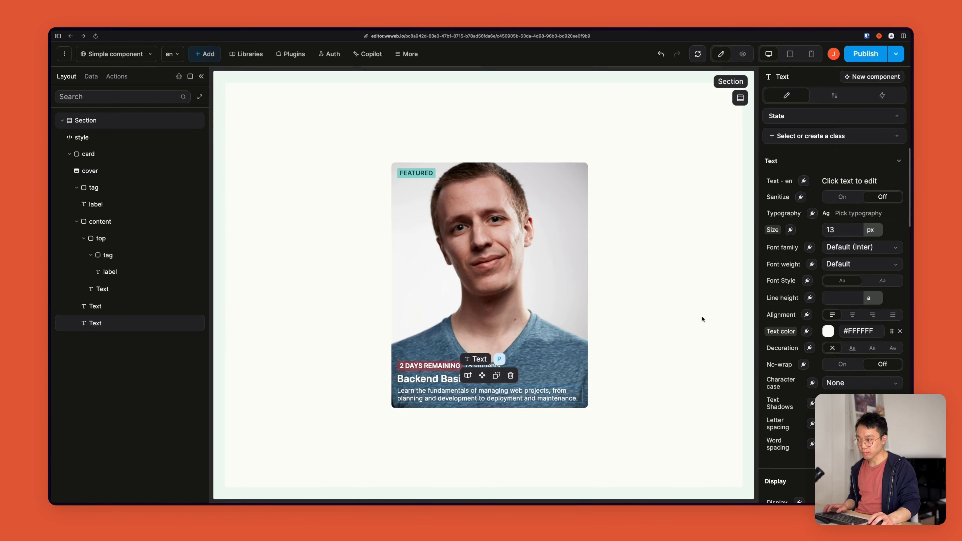
Add a container named gradient to the card and position it absolutely with zero offsets from the card's edges
click(205, 54)
drag(253, 144, 436, 214)
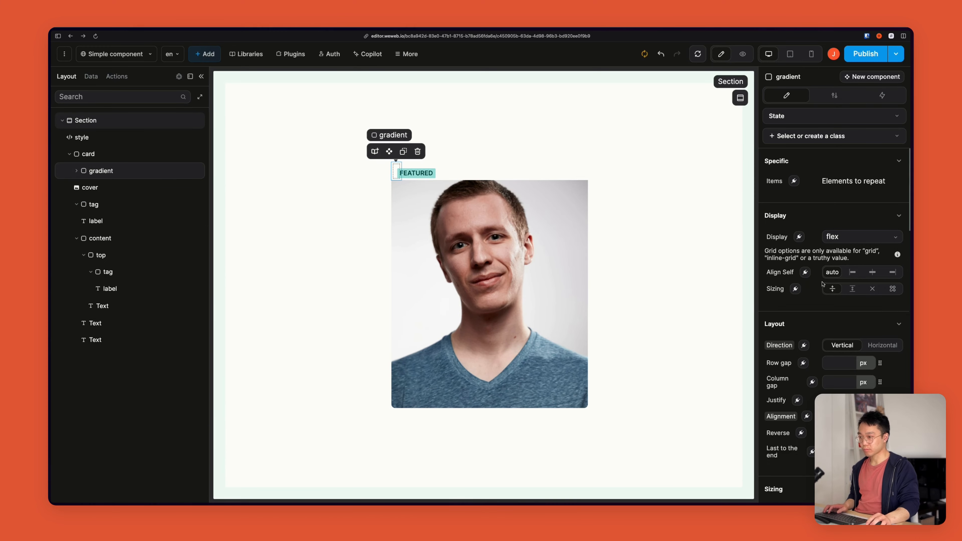
scroll(833, 303, down, 5)
click(862, 245)
click(835, 283)
text(0)
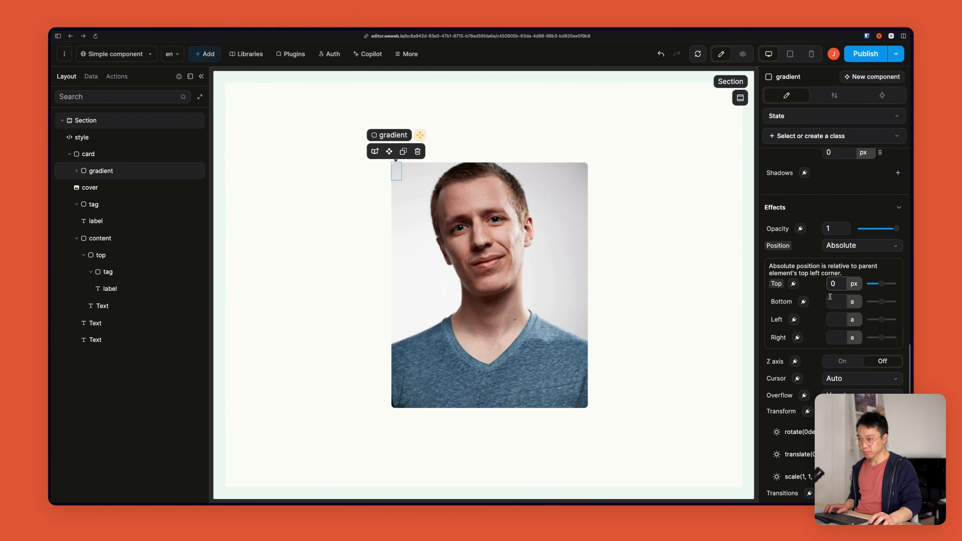
key(Tab)
text(0)
key(Tab)
click(830, 337)
text(0)
Move the gradient container directly after the cover image in the layer order and give it a blue fade over the card's lower half
click(77, 204)
drag(99, 170, 94, 191)
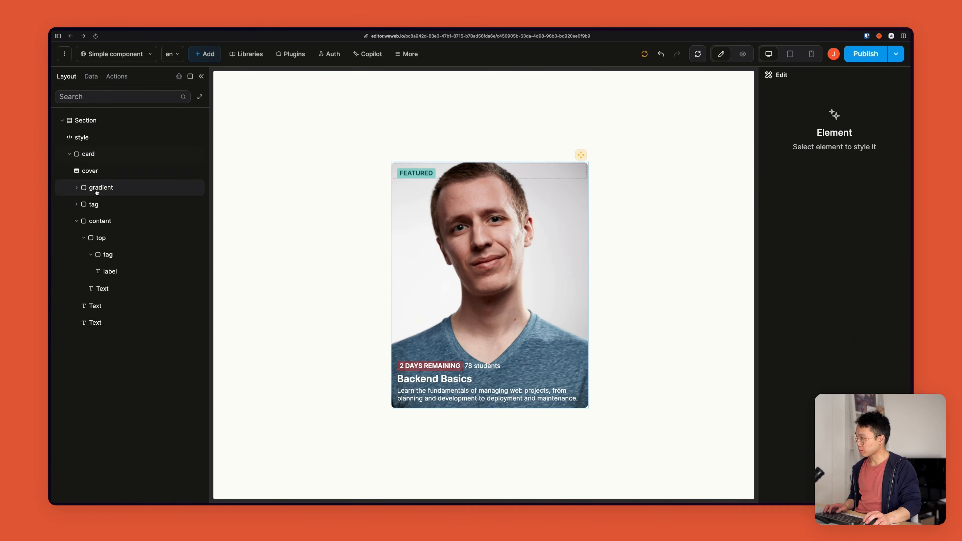
click(95, 189)
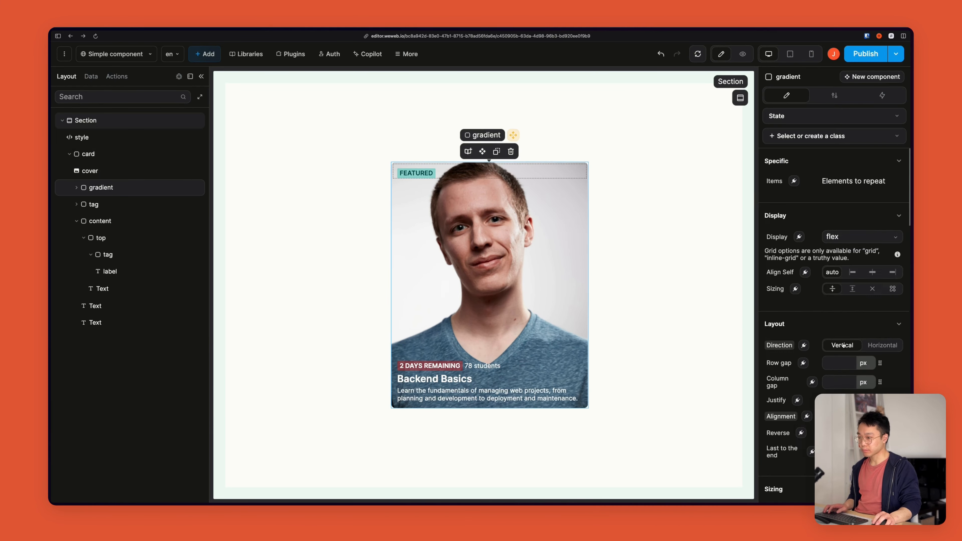
scroll(794, 245, down, 10)
click(803, 271)
click(205, 54)
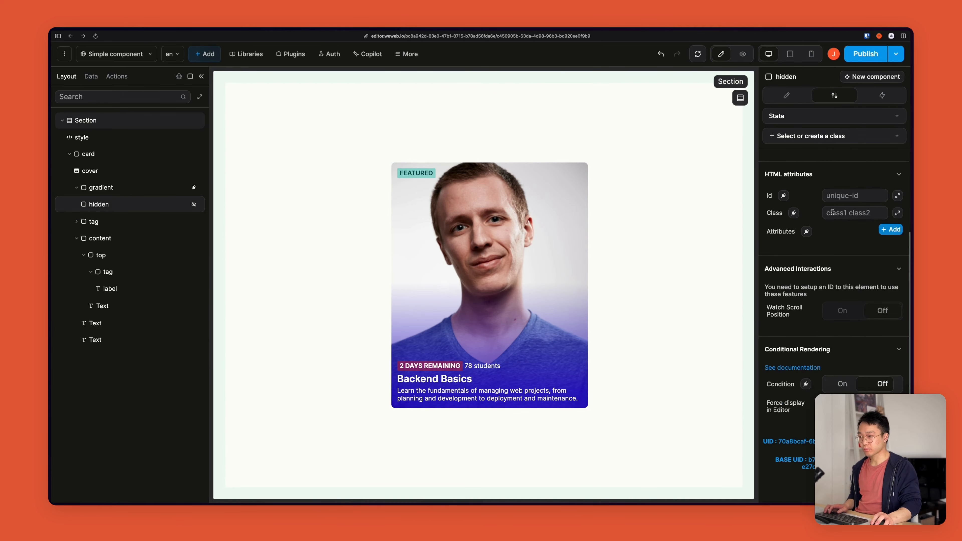
Assign the HTML class line-clamp to the description text at the end of the card's content
click(101, 188)
click(95, 339)
click(854, 212)
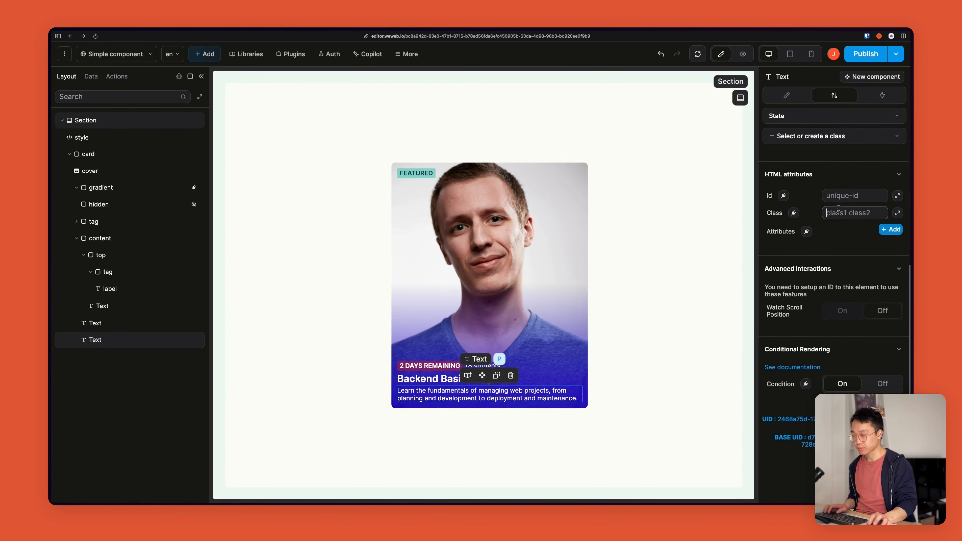
text(line-clamp)
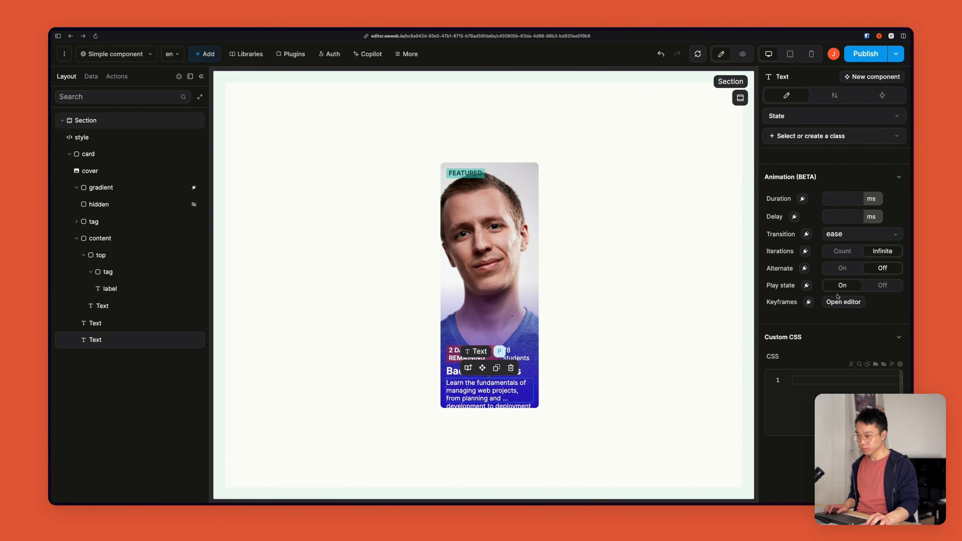
Resize the card to a width of 300 px and a fixed height of 400 px
scroll(846, 269, up, 5)
click(711, 328)
click(88, 154)
scroll(833, 265, up, 5)
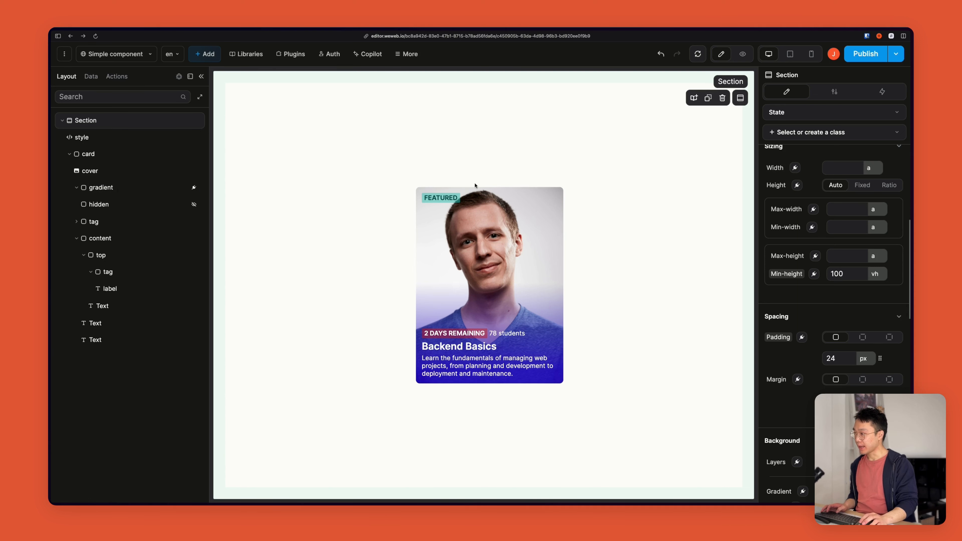
click(453, 198)
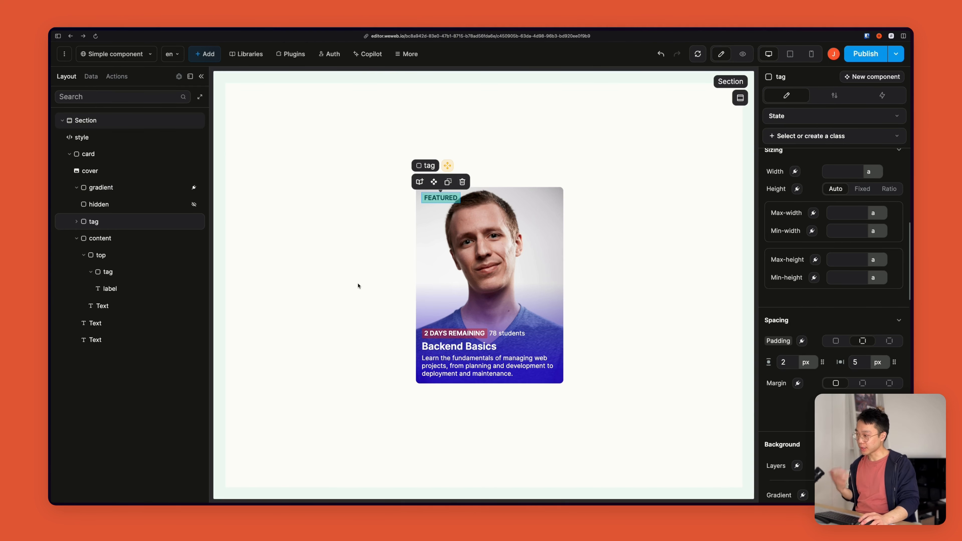
click(606, 212)
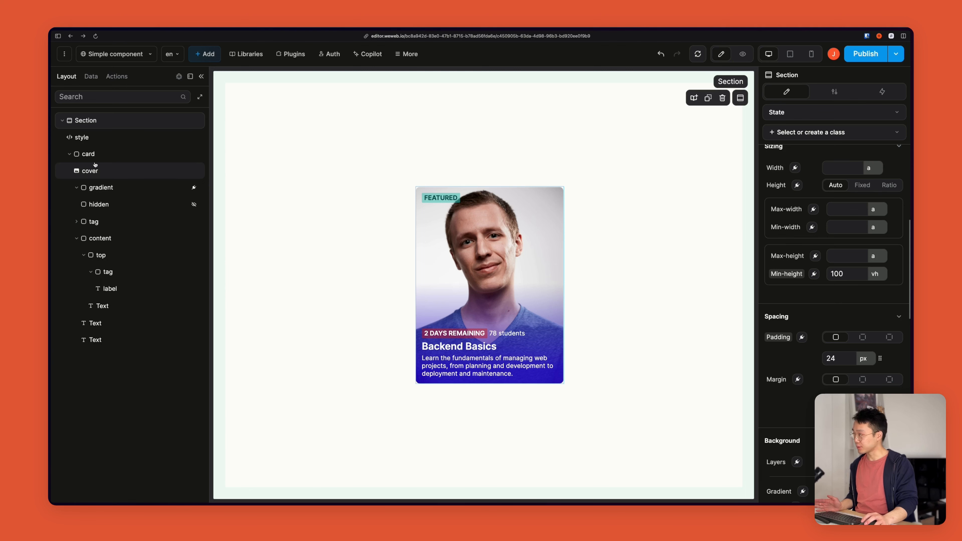
Turn the whole card into a new component named card-course
click(88, 154)
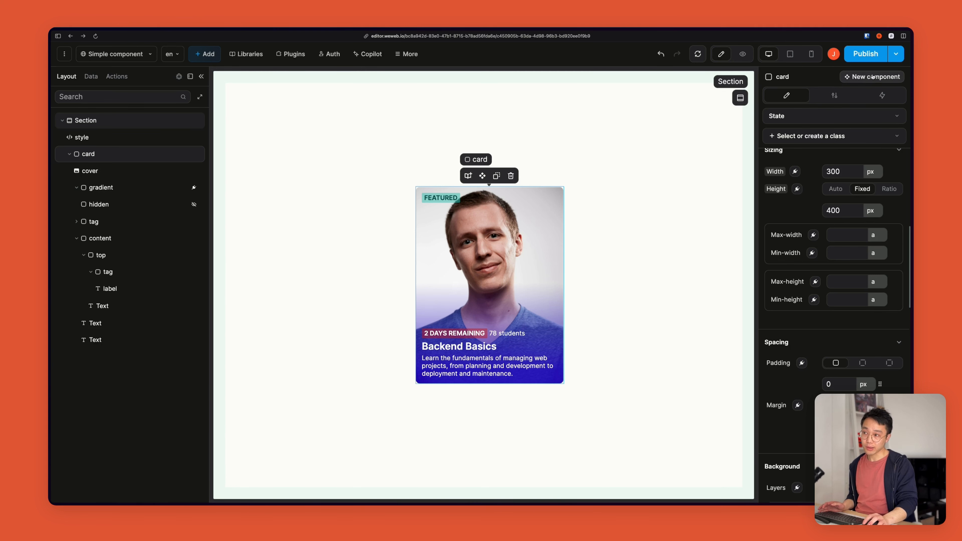
click(859, 78)
click(618, 134)
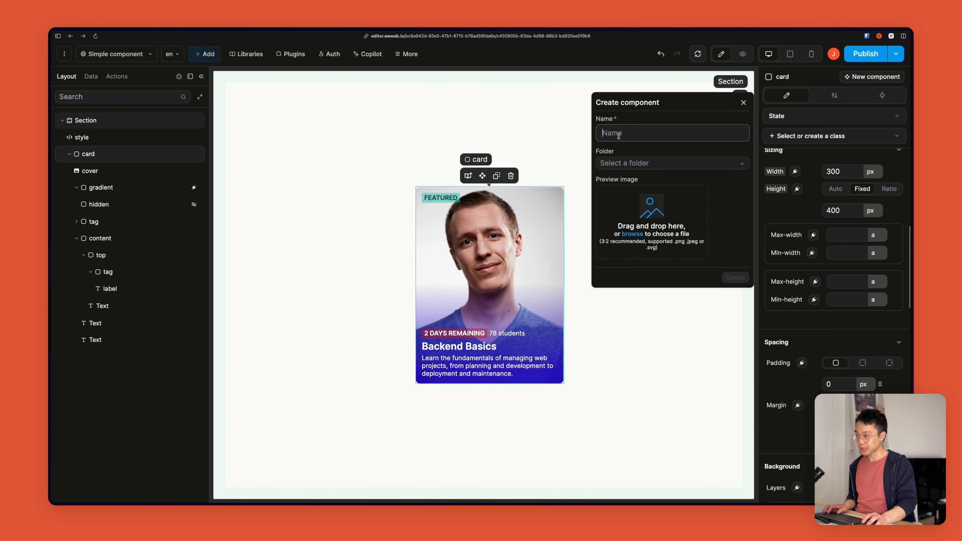
text(card-)
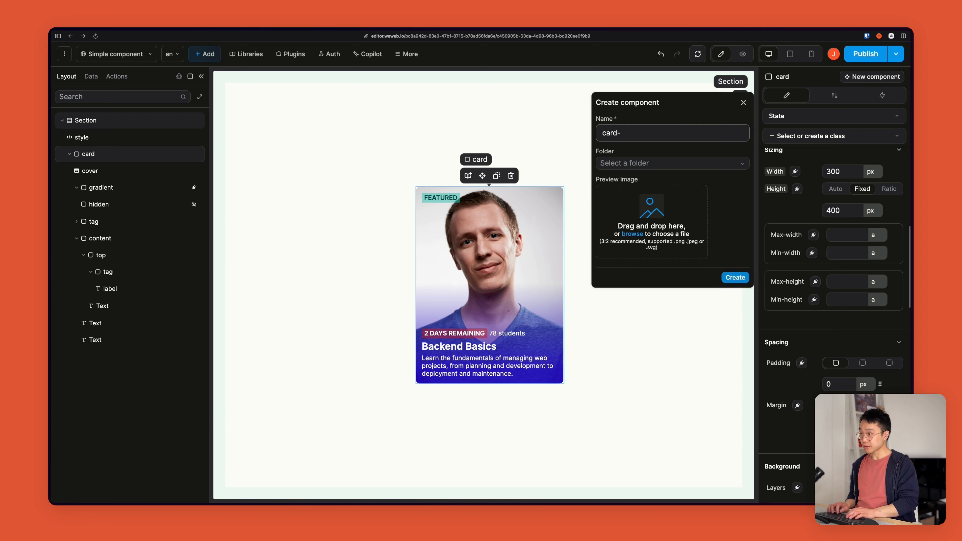
text(course)
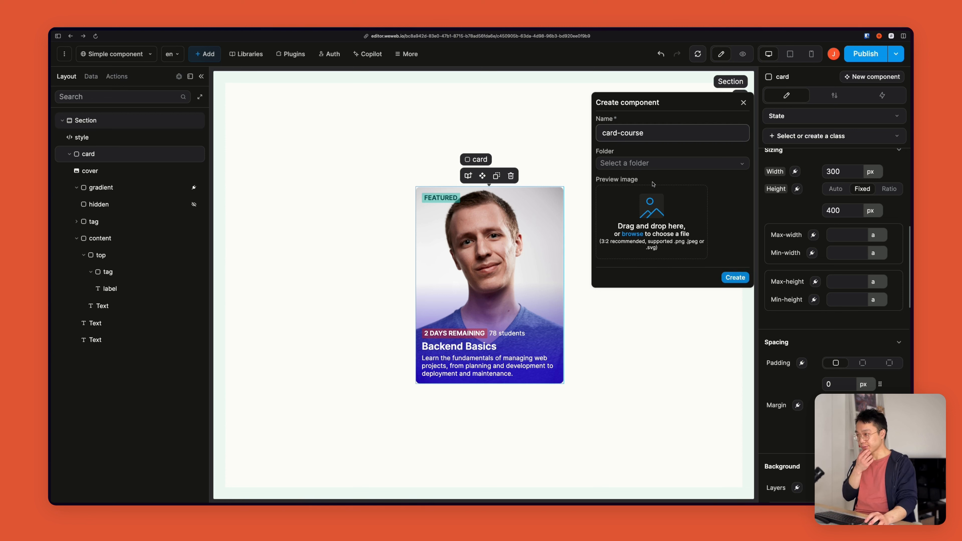
click(735, 278)
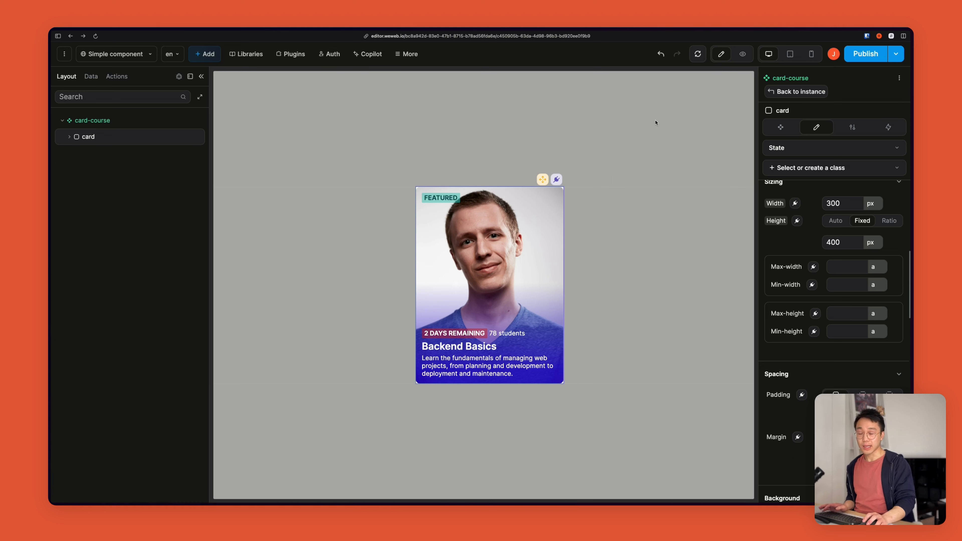
Start a new property for the card-course component with the label Title and the type Text
click(779, 129)
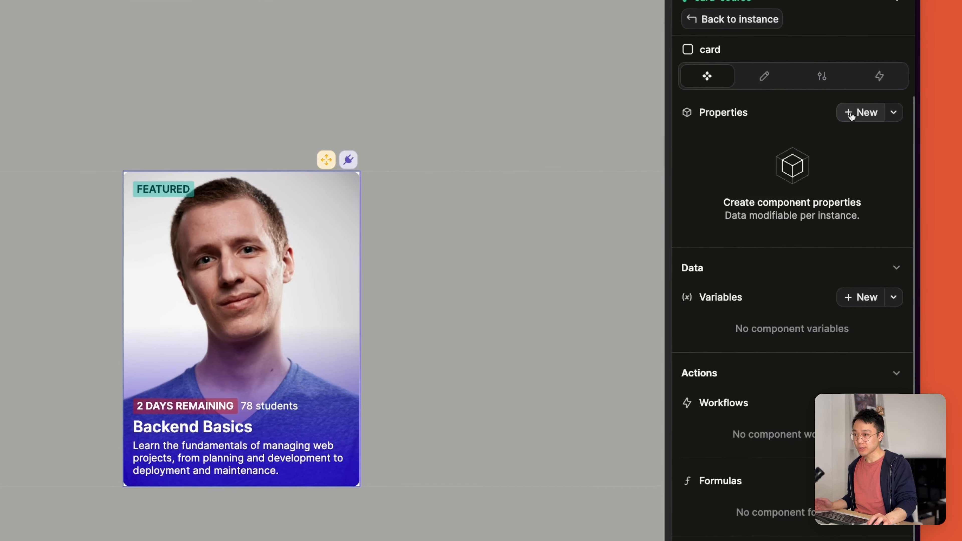
click(851, 114)
click(485, 82)
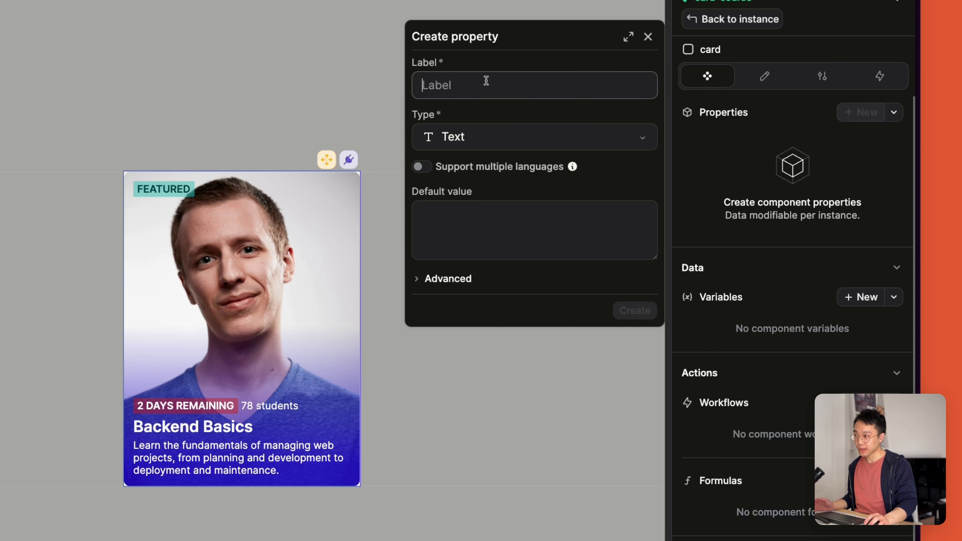
text(Title)
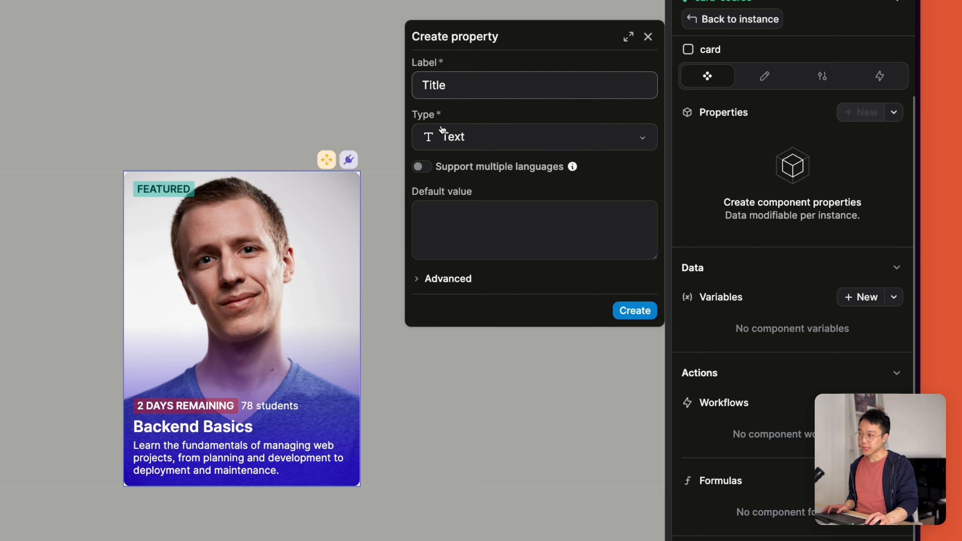
click(466, 139)
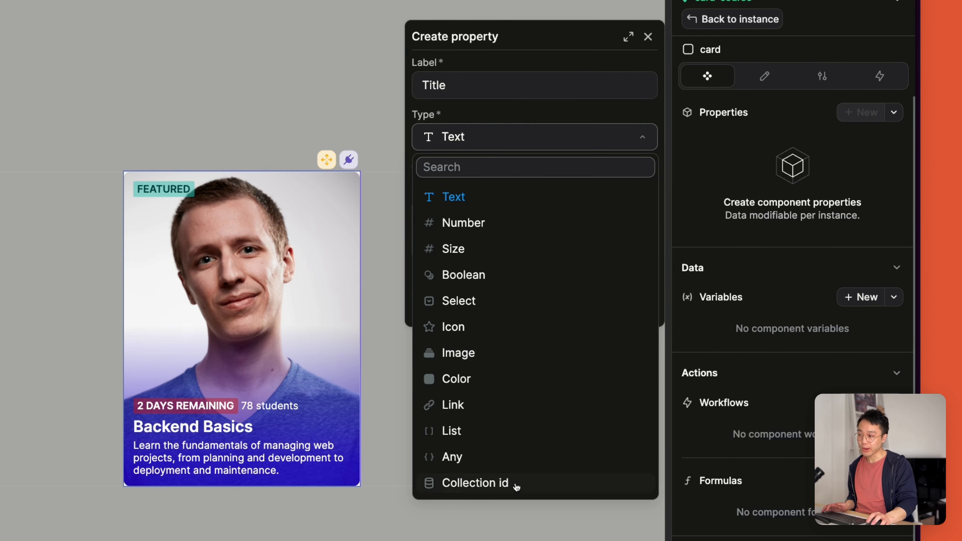
click(484, 143)
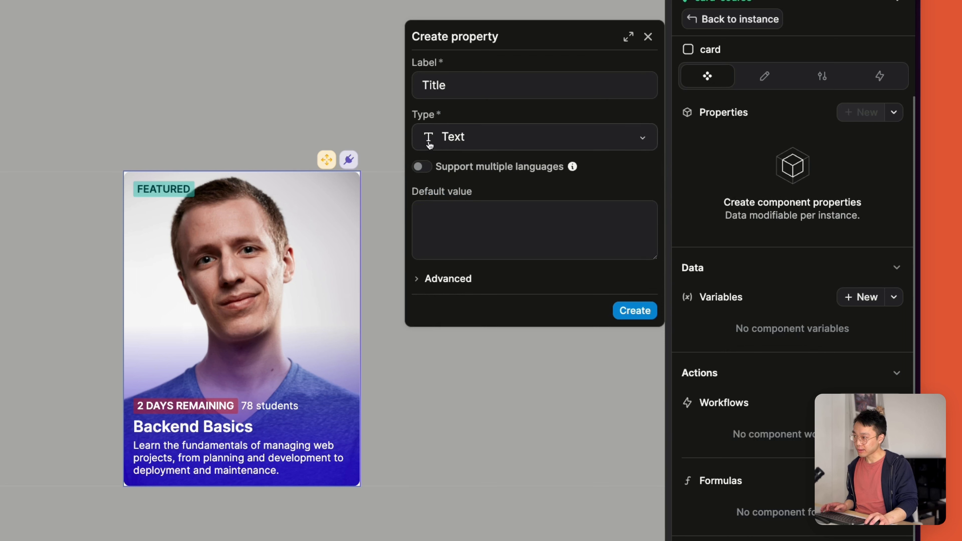
Review the new property's advanced options and create the Title property with an empty default value
click(490, 216)
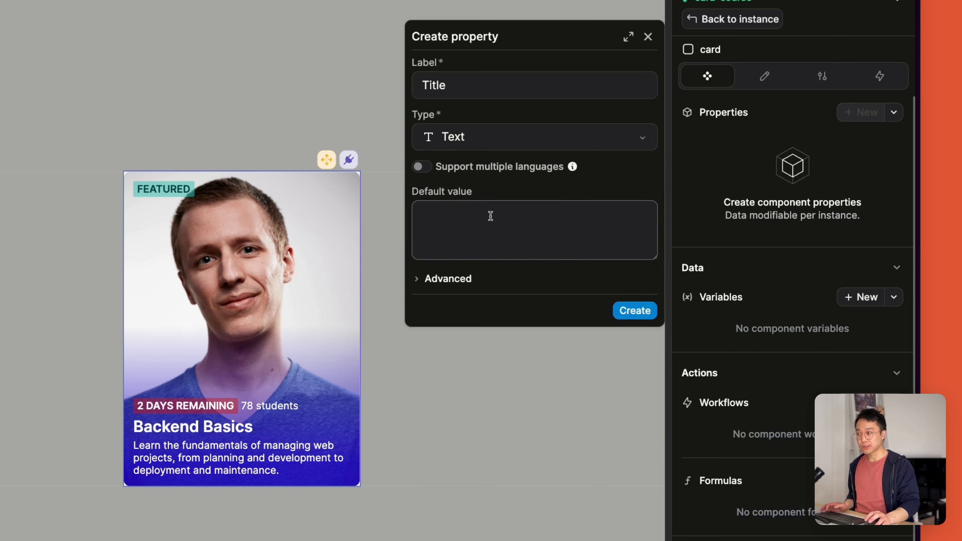
drag(444, 283, 469, 295)
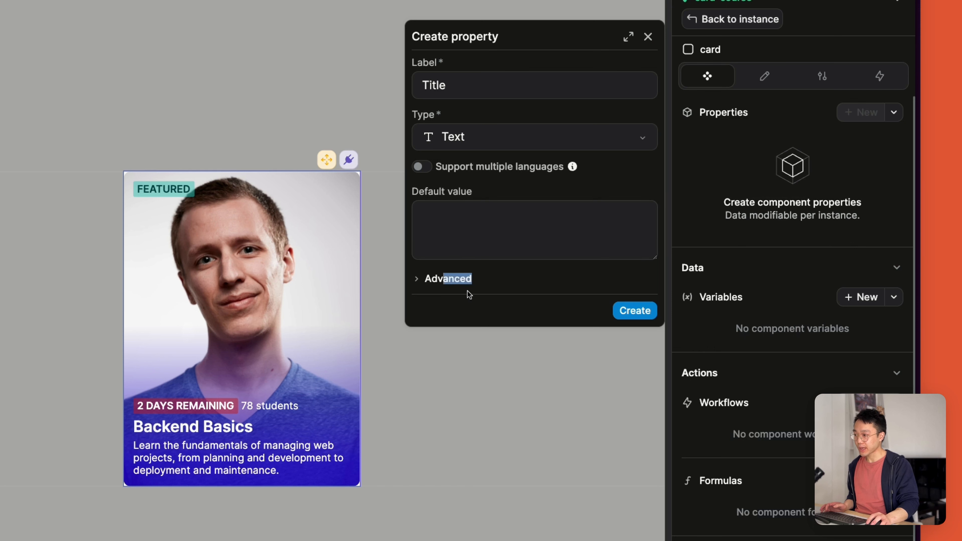
click(492, 268)
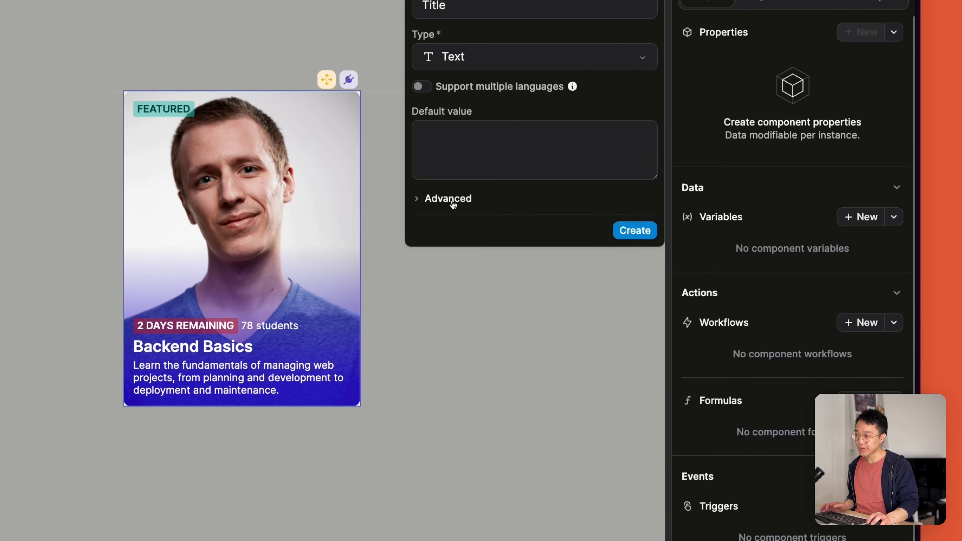
click(453, 204)
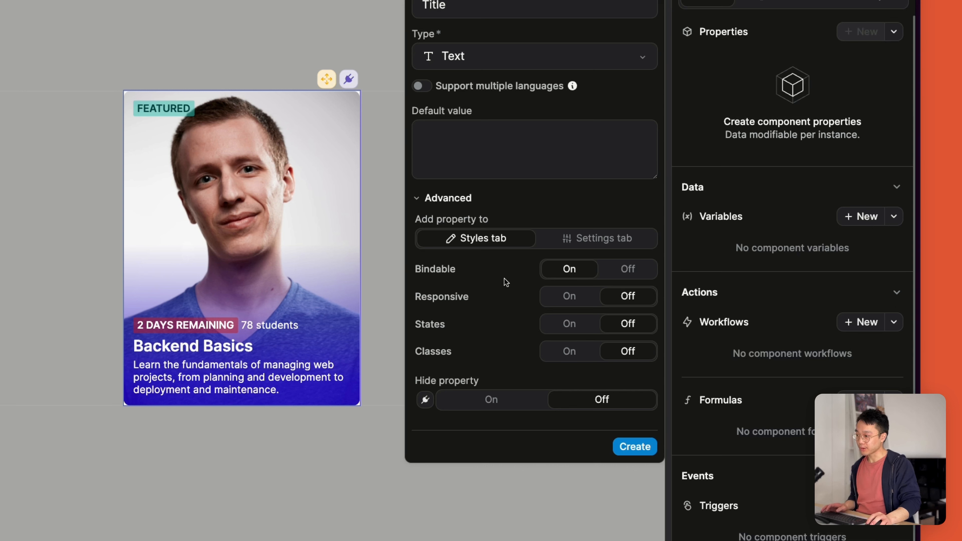
click(451, 201)
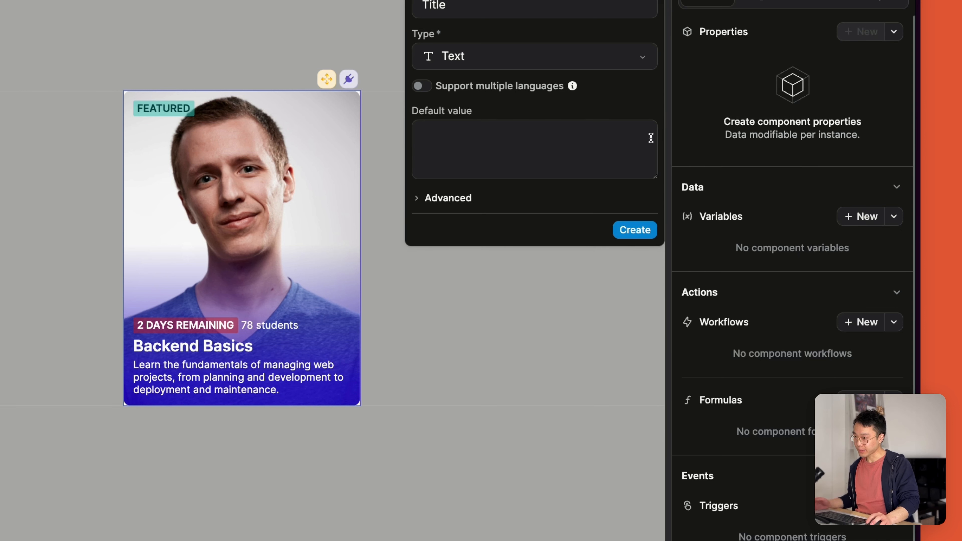
click(627, 240)
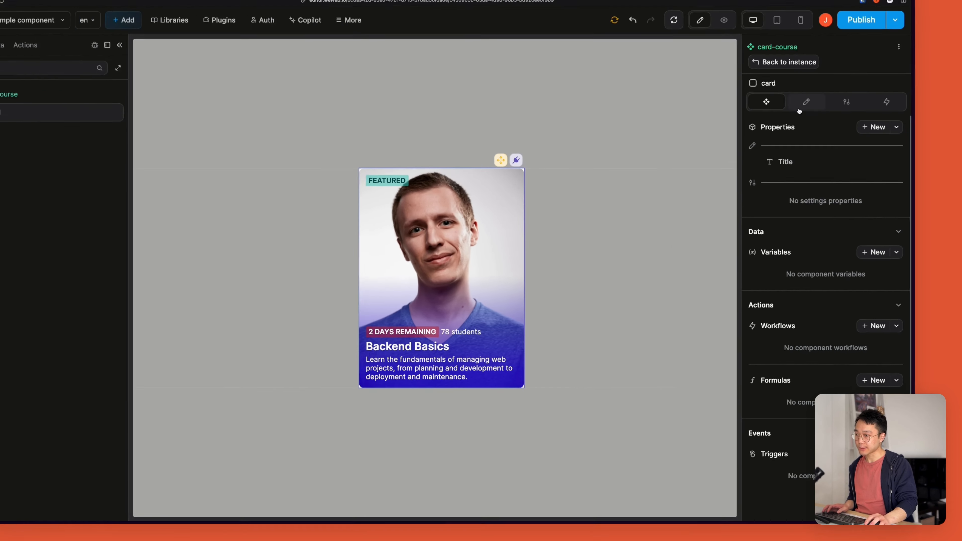
Bind the card's heading text to the component's Title property with a formula and return to the card-course instance
click(799, 110)
click(396, 346)
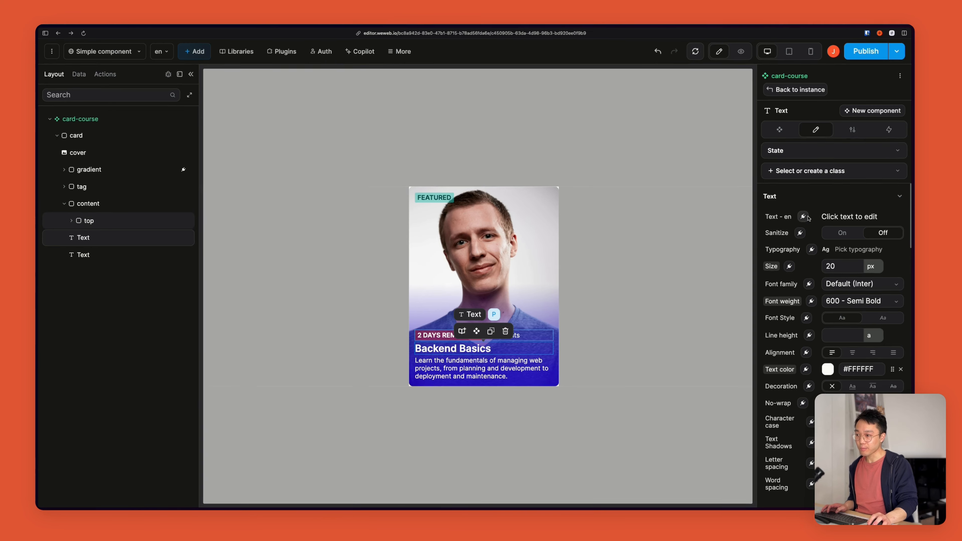
click(804, 217)
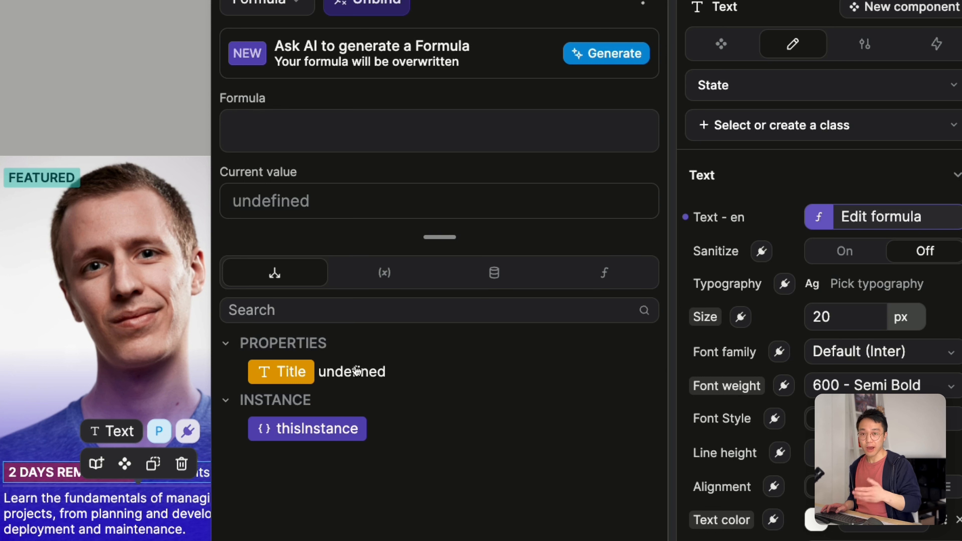
click(290, 375)
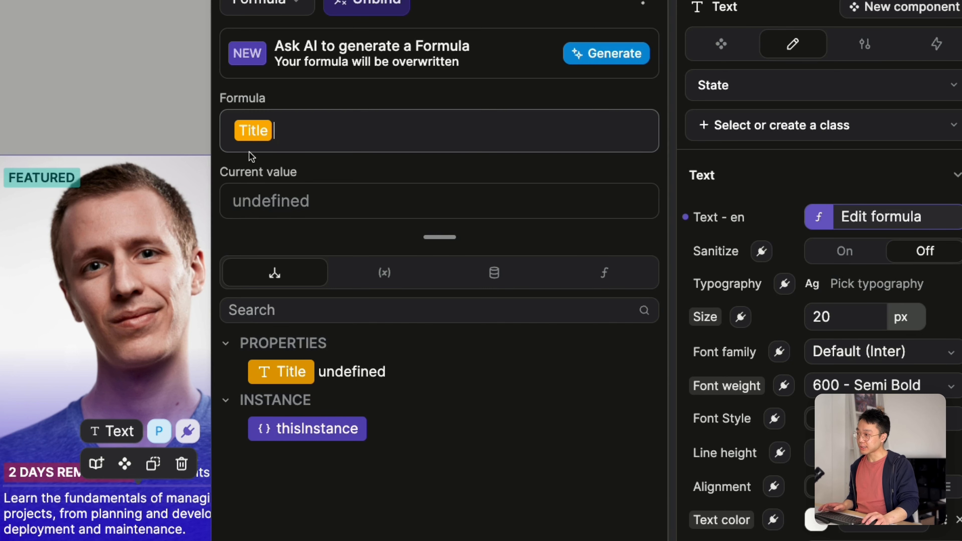
click(644, 1)
click(462, 381)
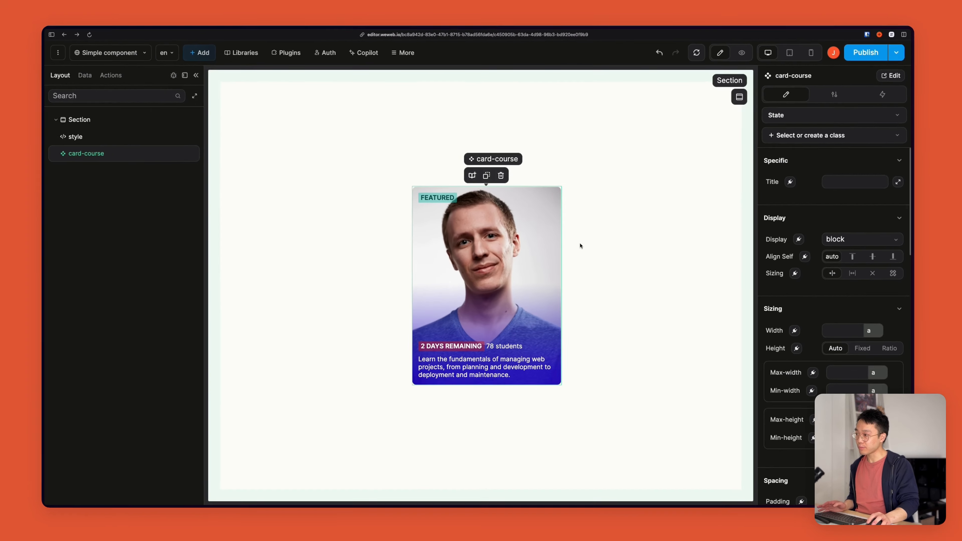
Set the card-course instance's Title to "Backend Basics"
click(624, 219)
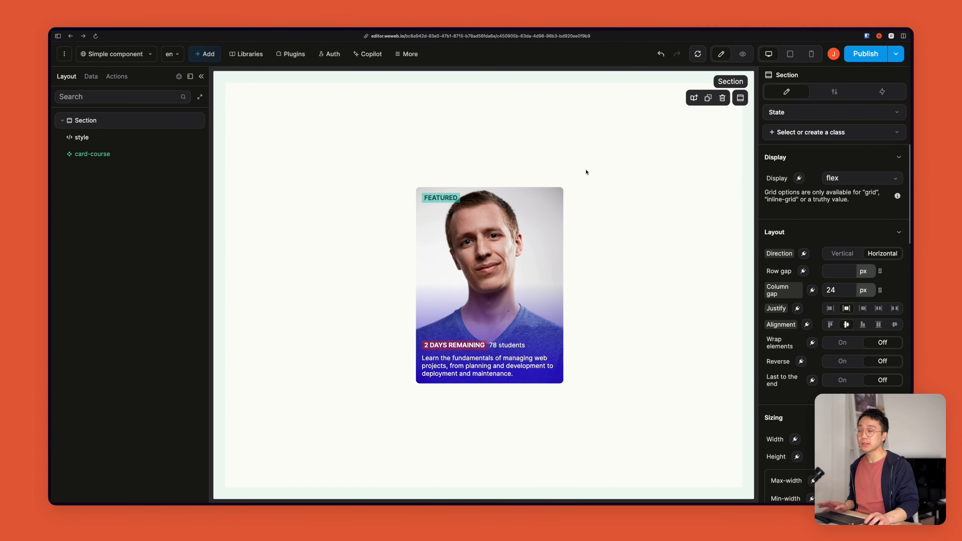
click(534, 207)
click(842, 179)
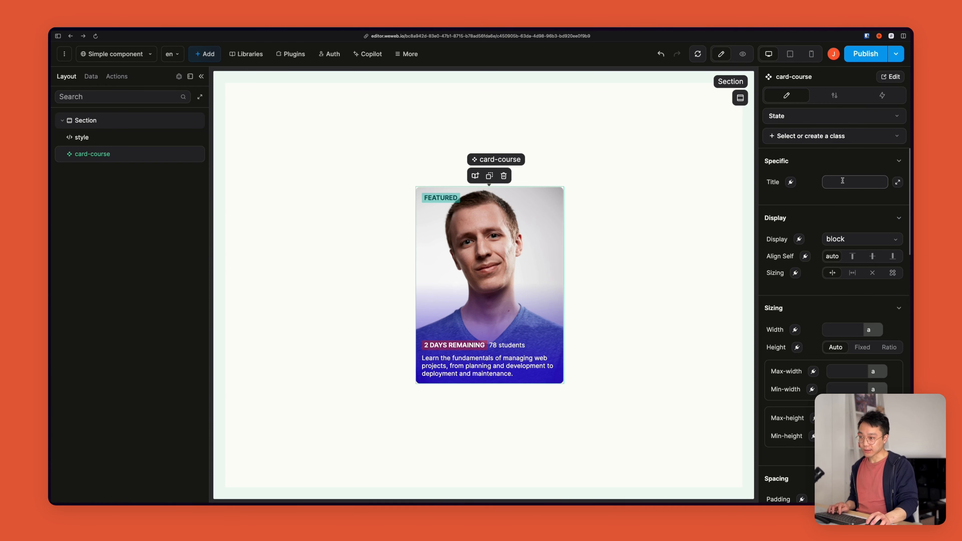
text(Backend Basics)
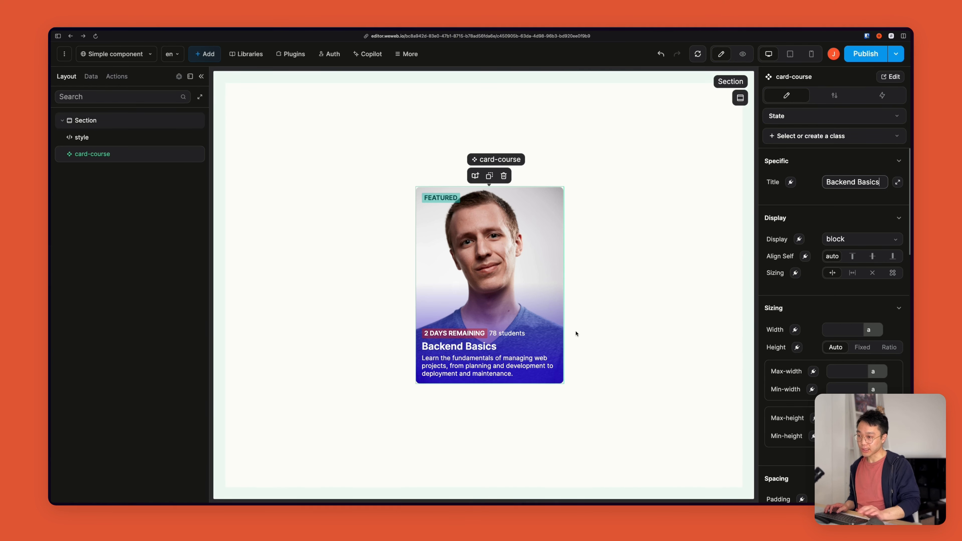
text(s)
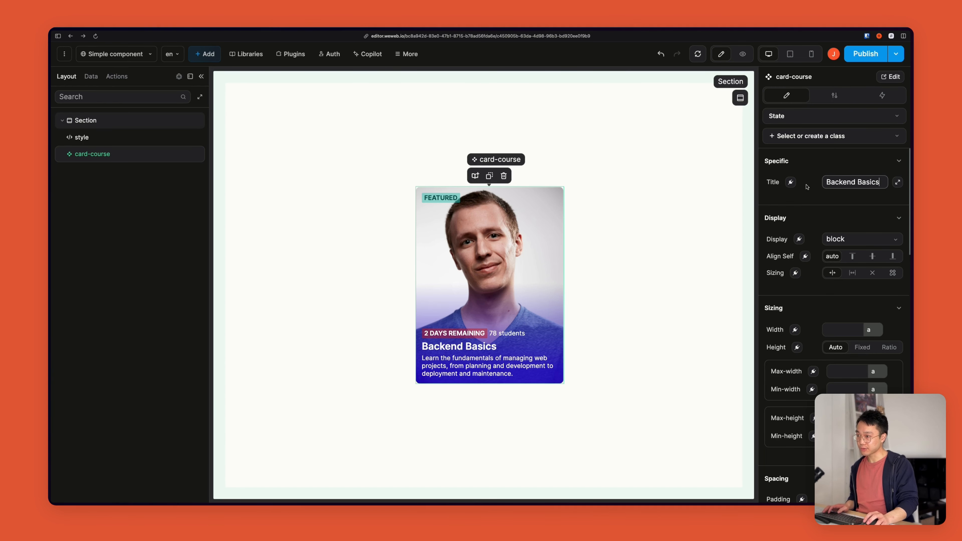
Create a Text property labelled Description for the card-course component and bind the card's description text to it
double_click(490, 201)
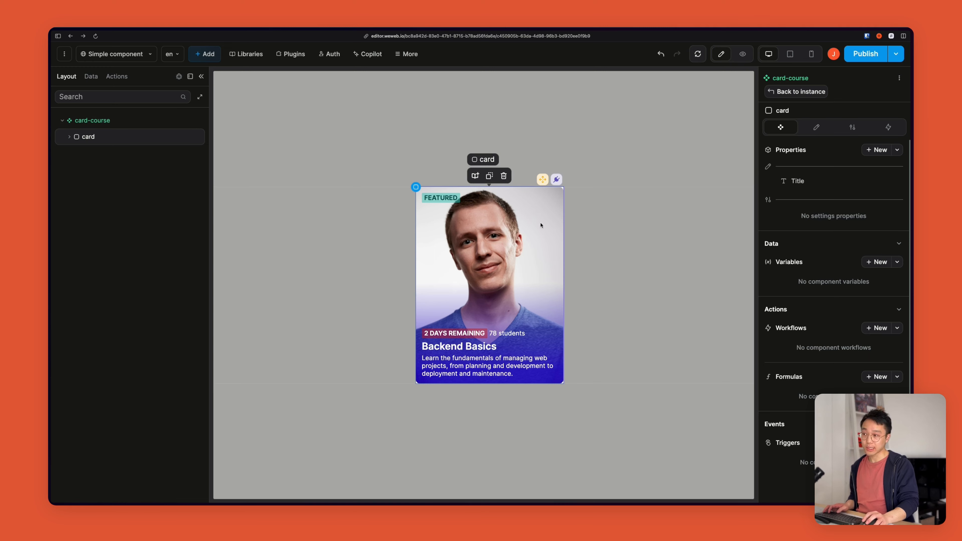
click(877, 149)
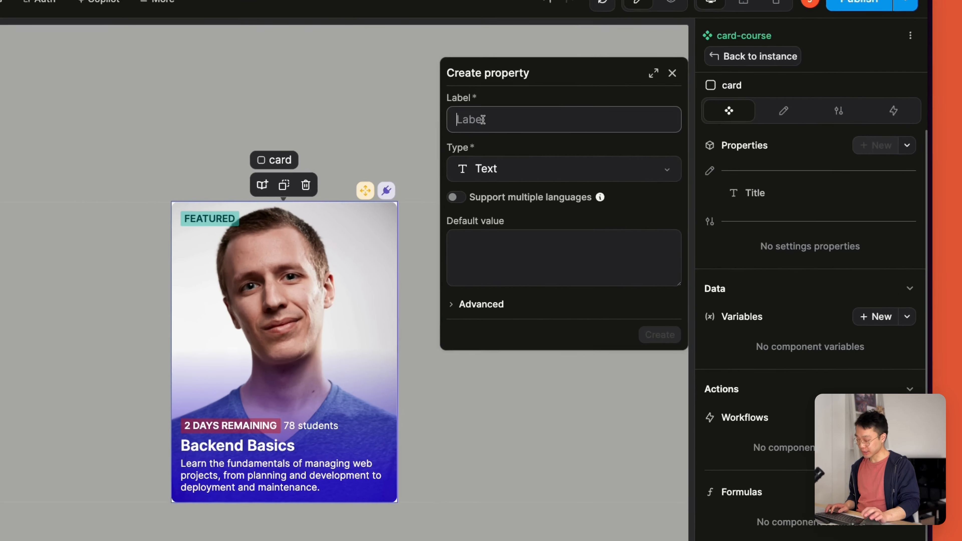
text(Description)
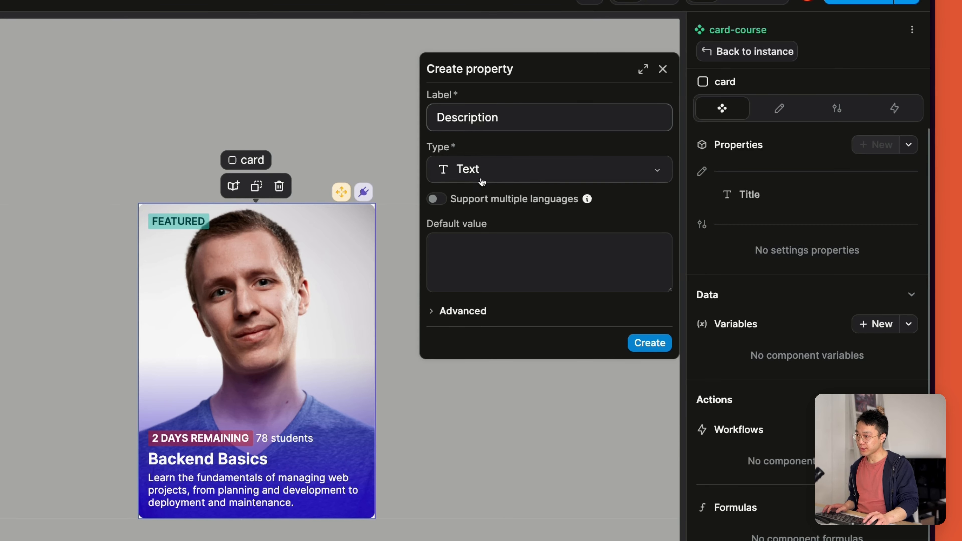
click(640, 342)
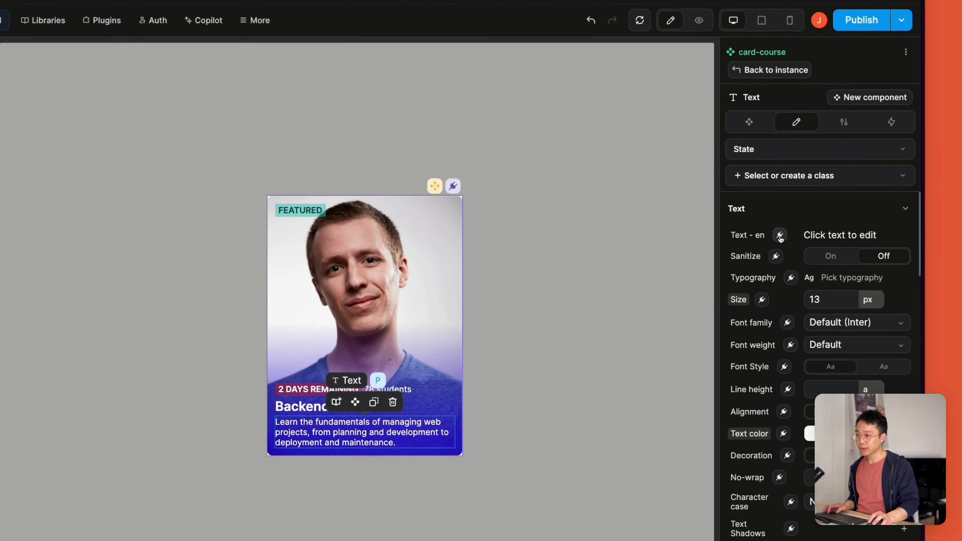
click(575, 310)
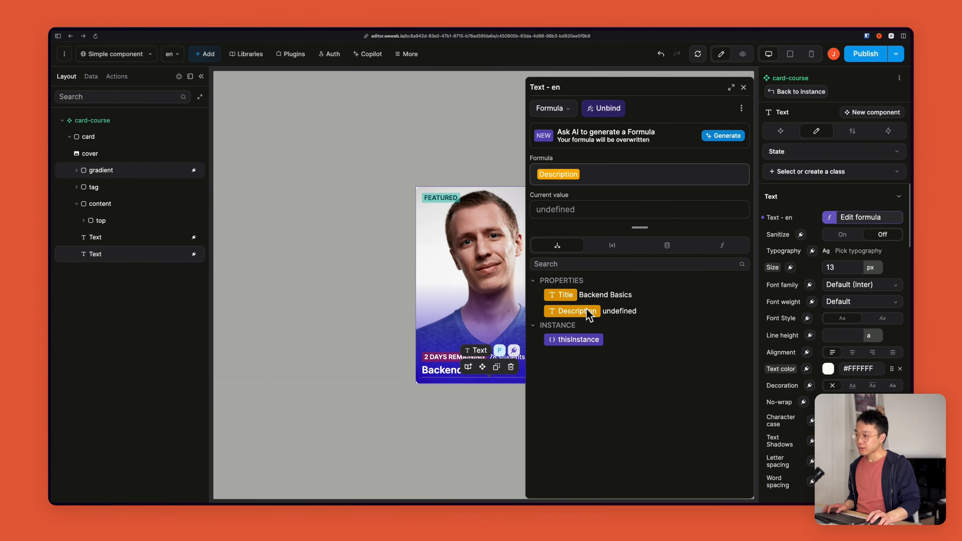
click(743, 88)
Set the instance's Description to "Learn the fundamentals of managing web projects, from planning and development to deployment and maintenance."
click(849, 198)
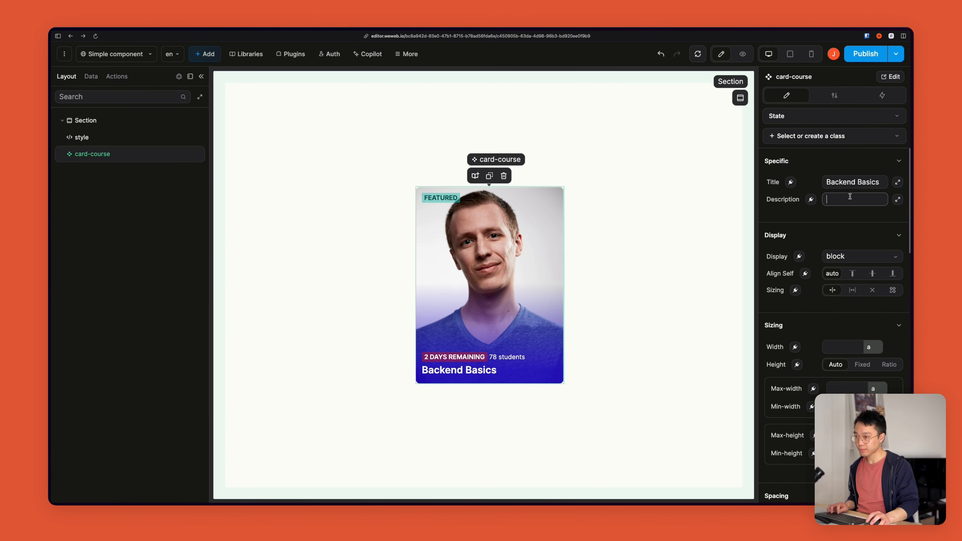
text(Learn the fundamentals of managing web projects, from planning and development to deployment and maintenance.)
click(549, 332)
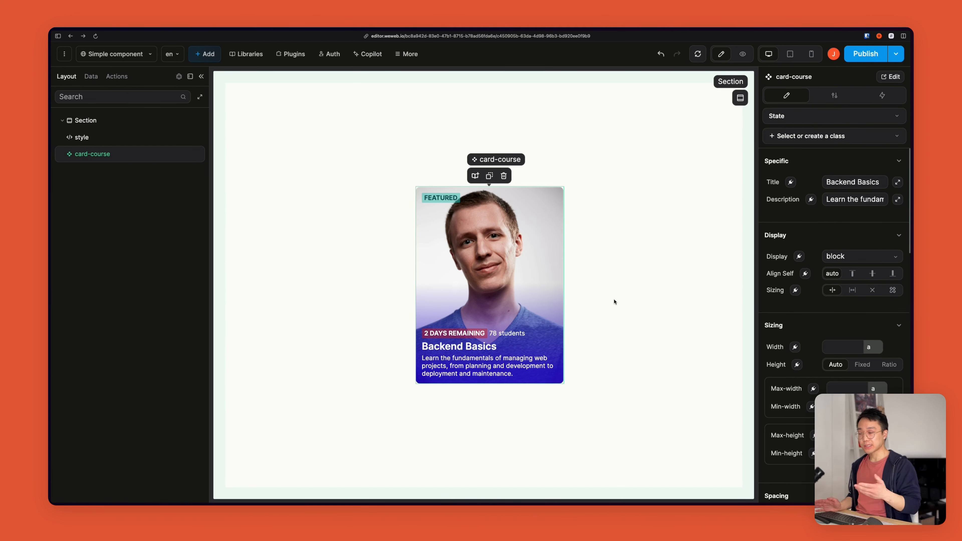
Start another property for the card-course component with the label Student count
double_click(511, 328)
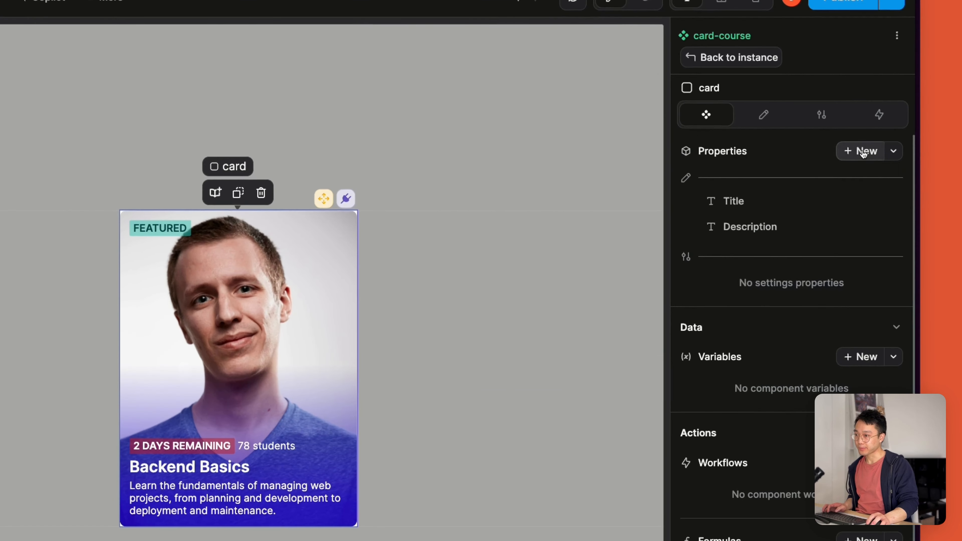
click(877, 150)
click(491, 120)
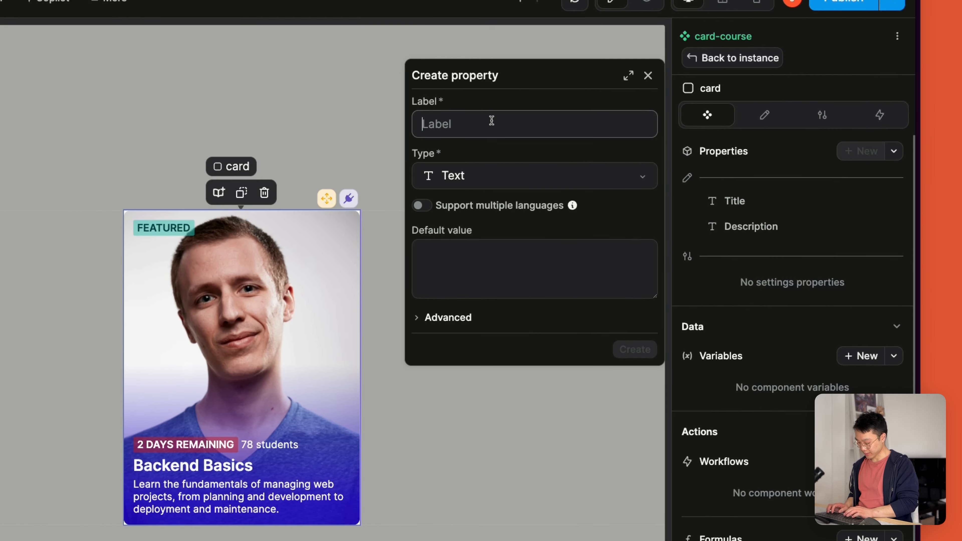
text(Studnet coun)
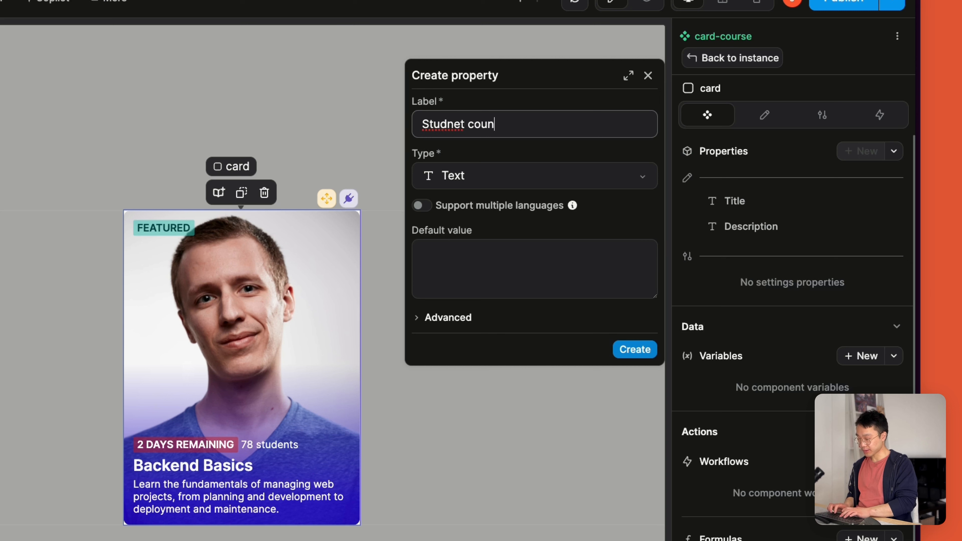
text(t)
key(Left)
key(Left)
key(Left)
key(Left)
key(Left)
key(Left)
key(BackSpace)
key(BackSpace)
key(BackSpace)
key(BackSpace)
key(BackSpace)
key(BackSpace)
text(tu)
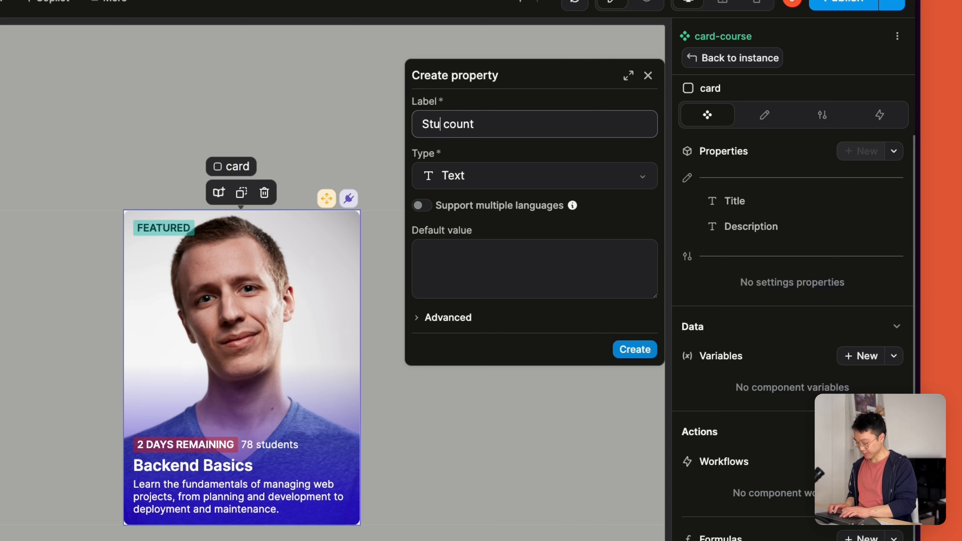
text(dent)
Give the new property the type Number and a default value of 0, and create it
click(458, 179)
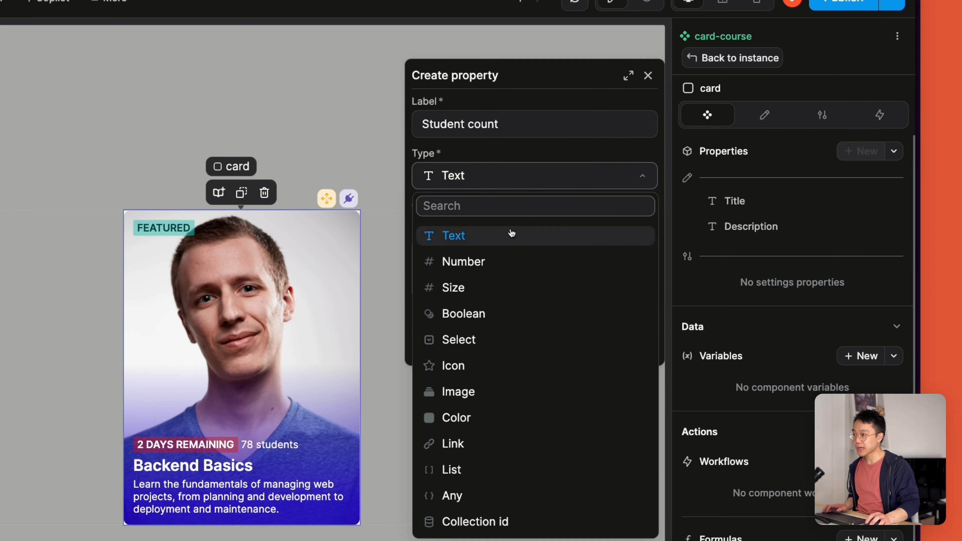
click(458, 261)
click(493, 231)
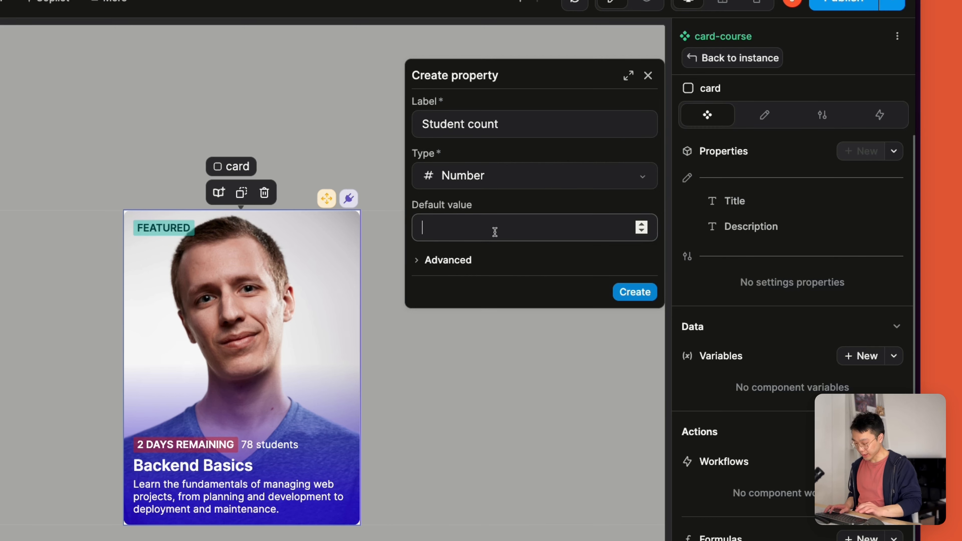
text(0)
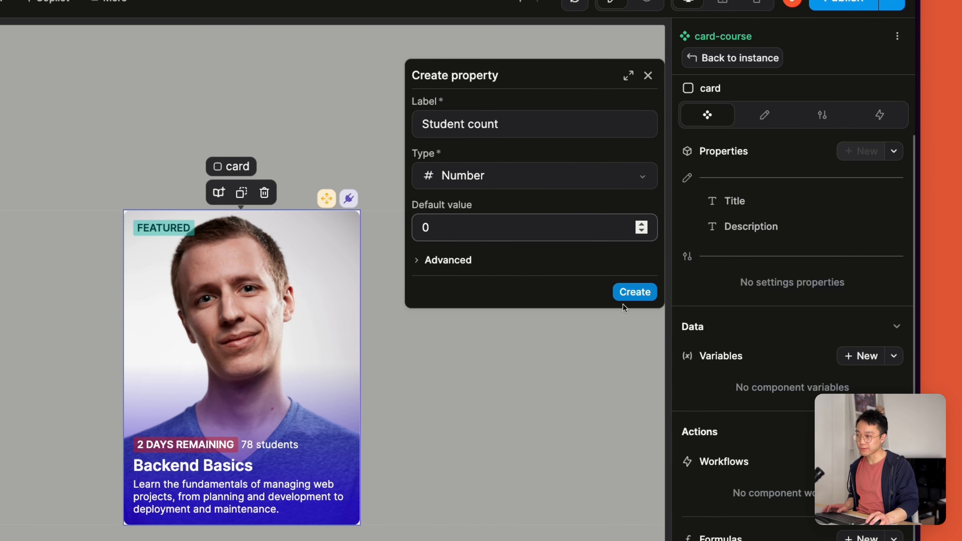
click(632, 293)
Bind the students text beside the days-remaining tag to the Student count property
click(265, 446)
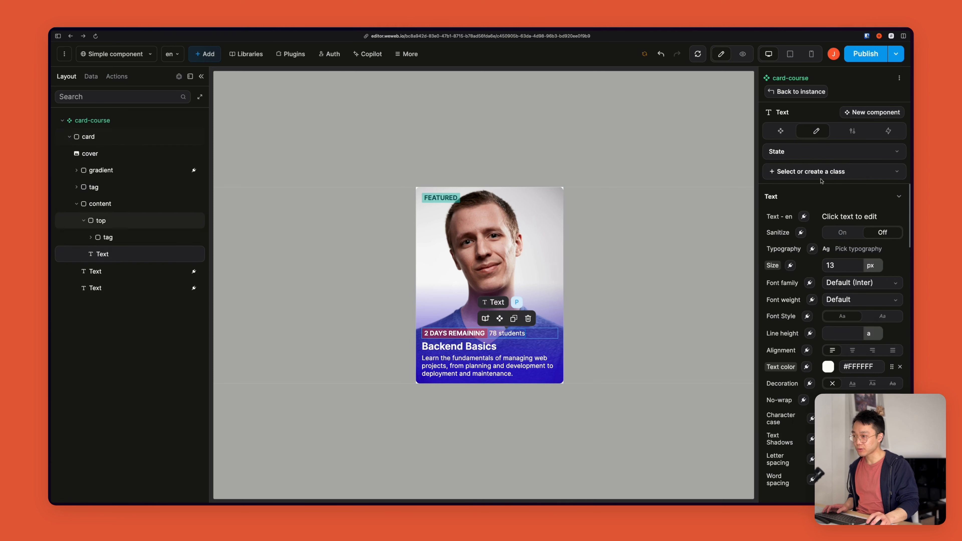
click(803, 216)
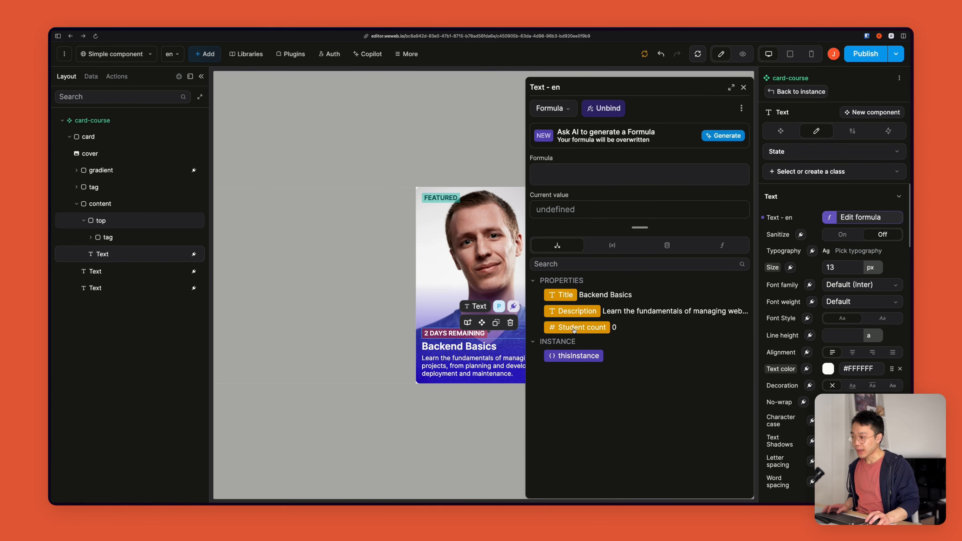
click(582, 327)
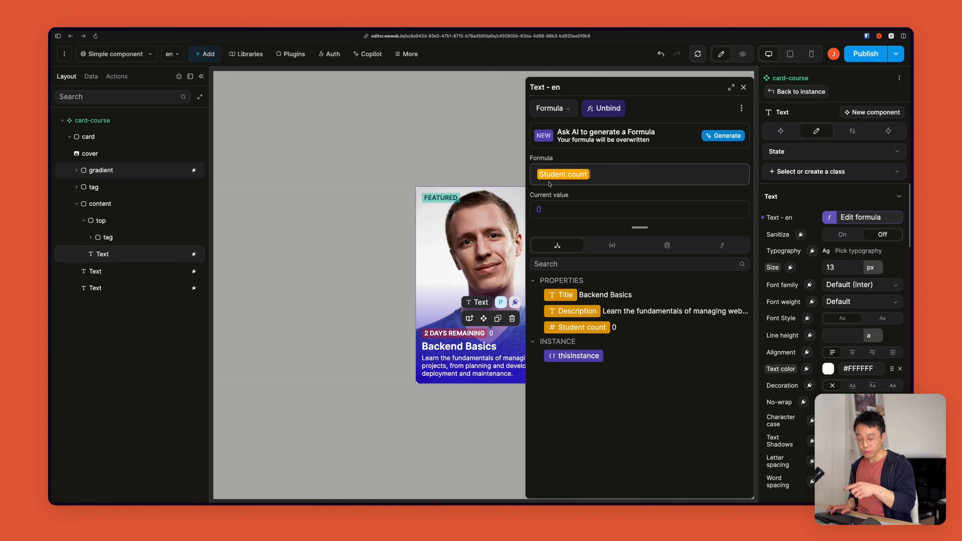
Extend the formula to Student count + " students", check its current value and close the formula editor
text(+)
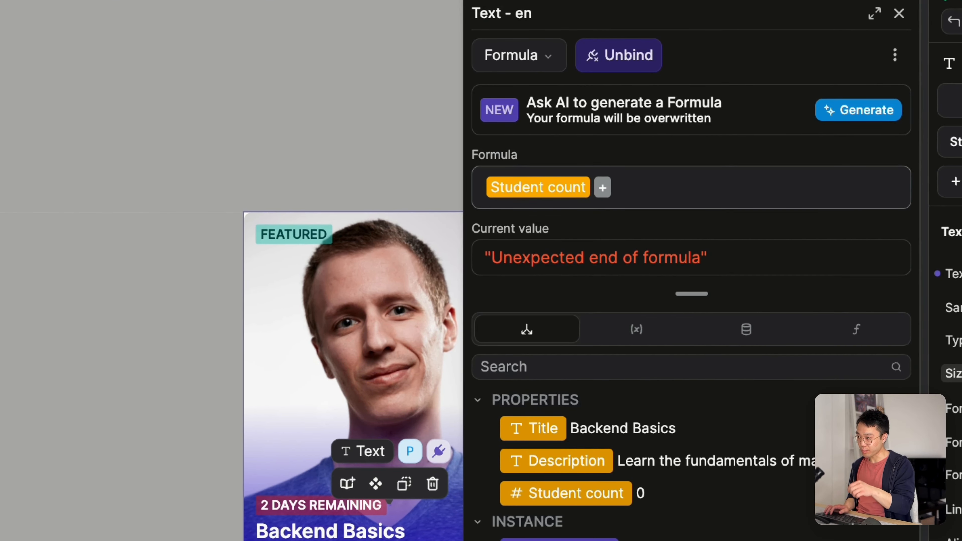
text(" ss)
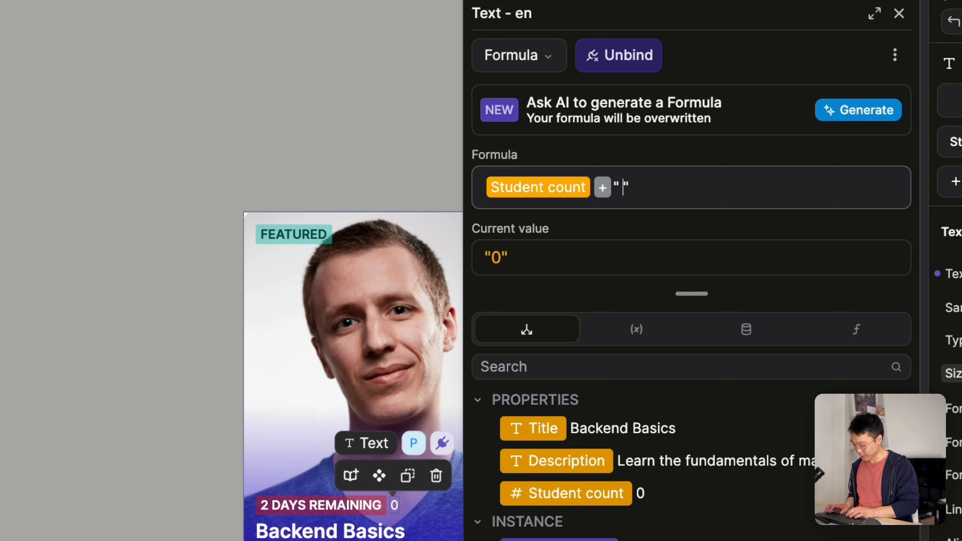
text(tud)
key(BackSpace)
key(BackSpace)
key(BackSpace)
key(BackSpace)
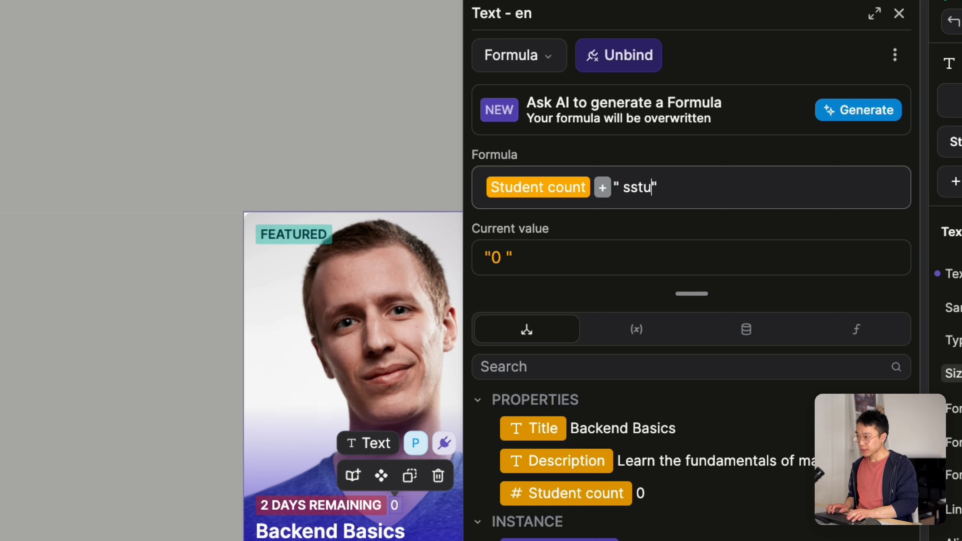
text(tudents)
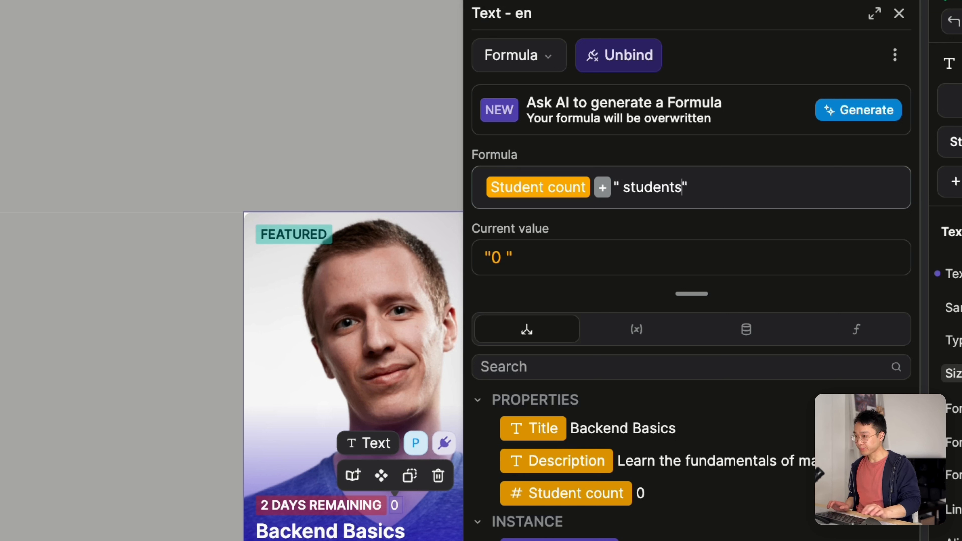
mouse_move(482, 260)
mouse_down()
mouse_move(568, 261)
mouse_move(477, 261)
mouse_up()
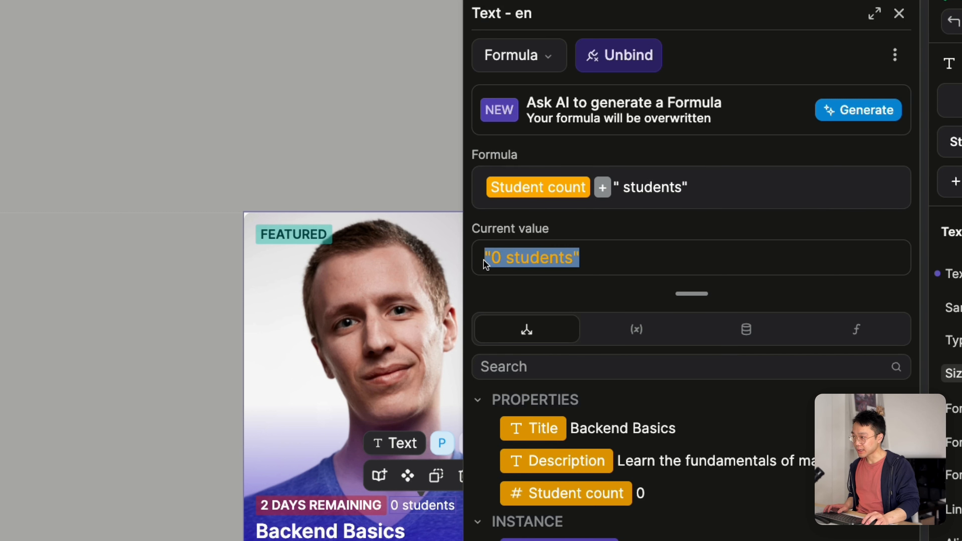
click(486, 260)
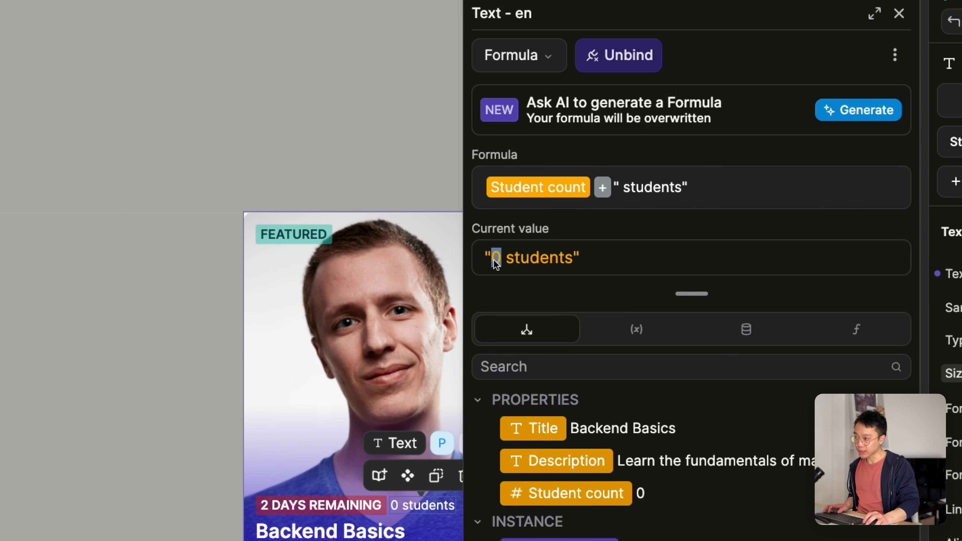
drag(520, 257, 484, 260)
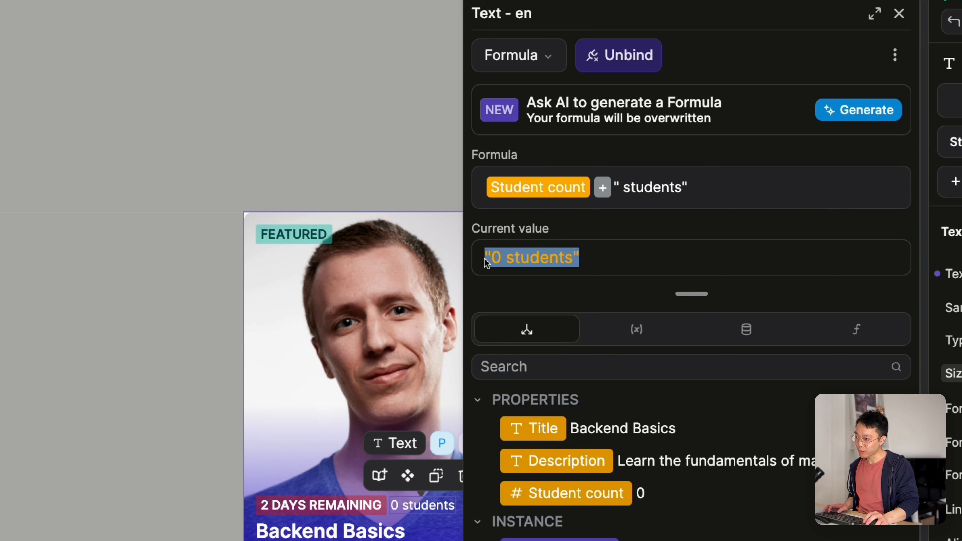
click(540, 258)
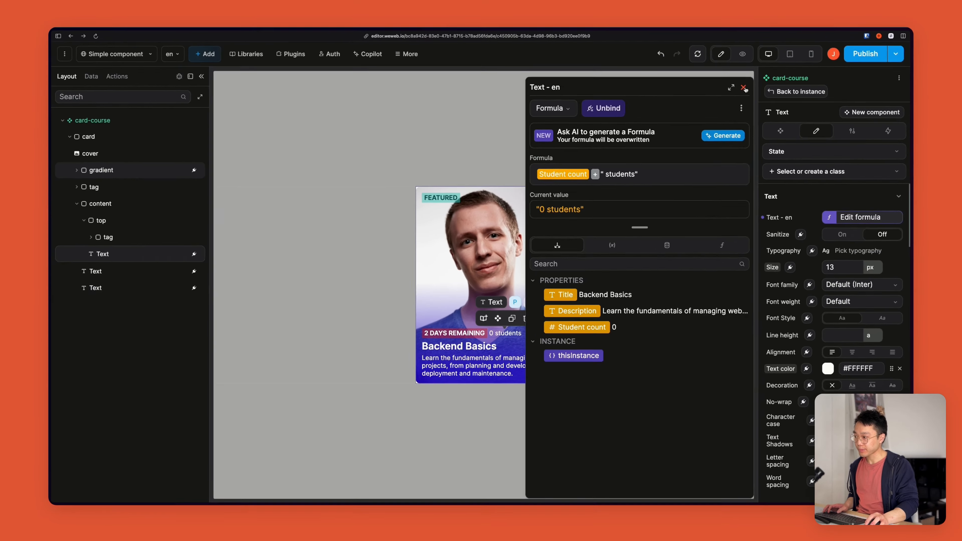
click(900, 14)
Return to the card-course instance and set its Student count to 10
click(661, 307)
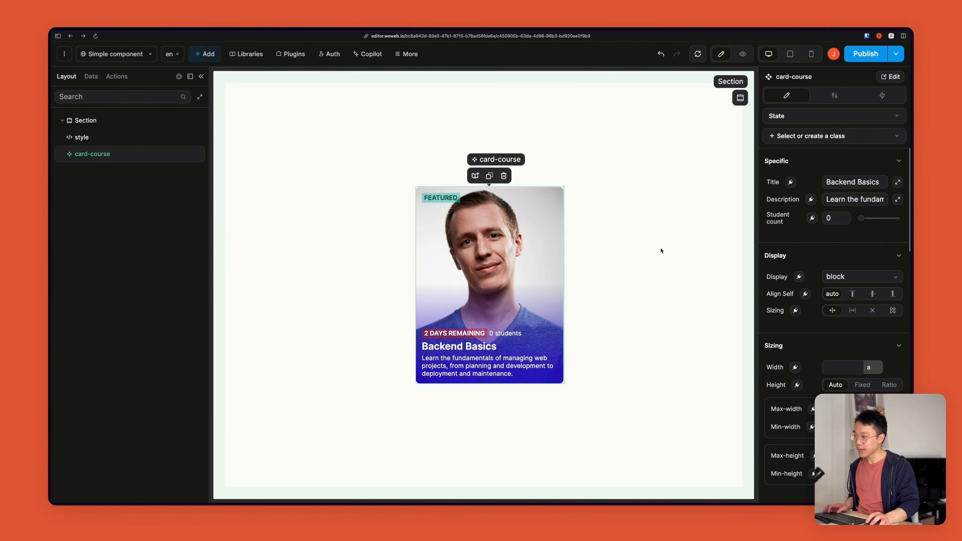
click(835, 218)
text(10)
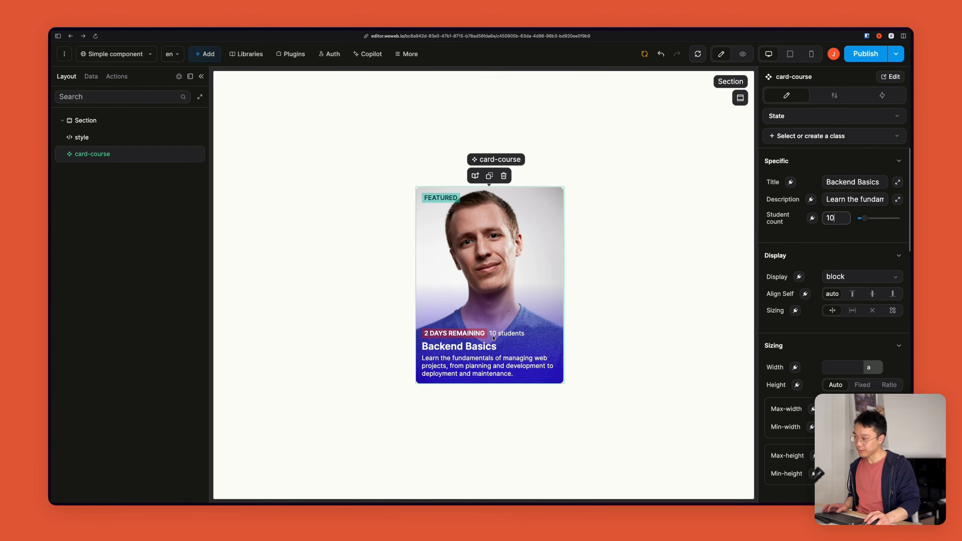
Open the card-course component for editing and create a property labelled Cover with the type Image
click(532, 334)
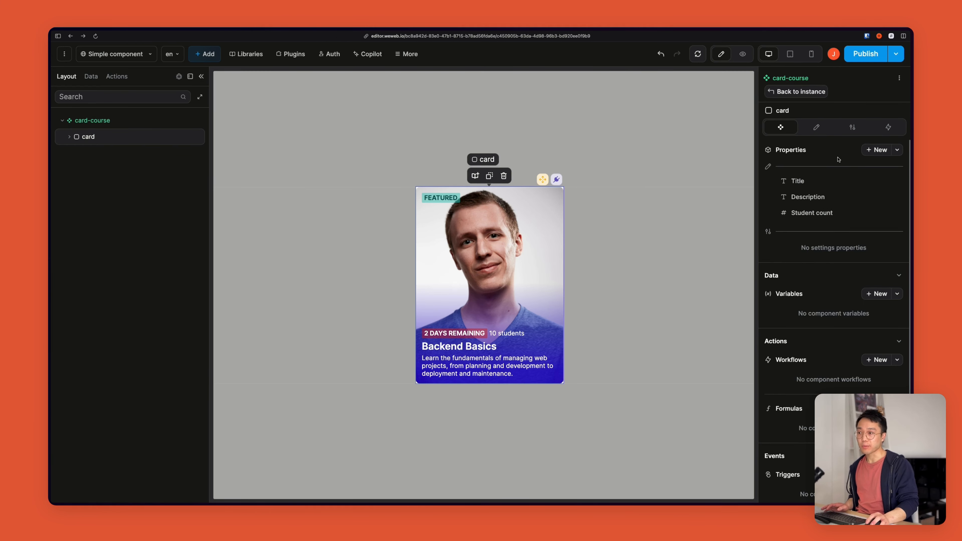
click(876, 149)
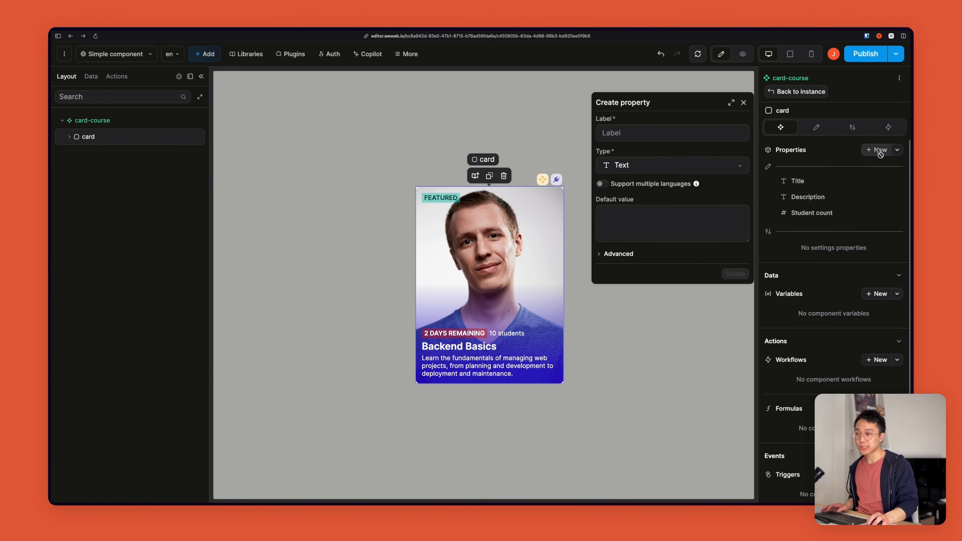
click(660, 164)
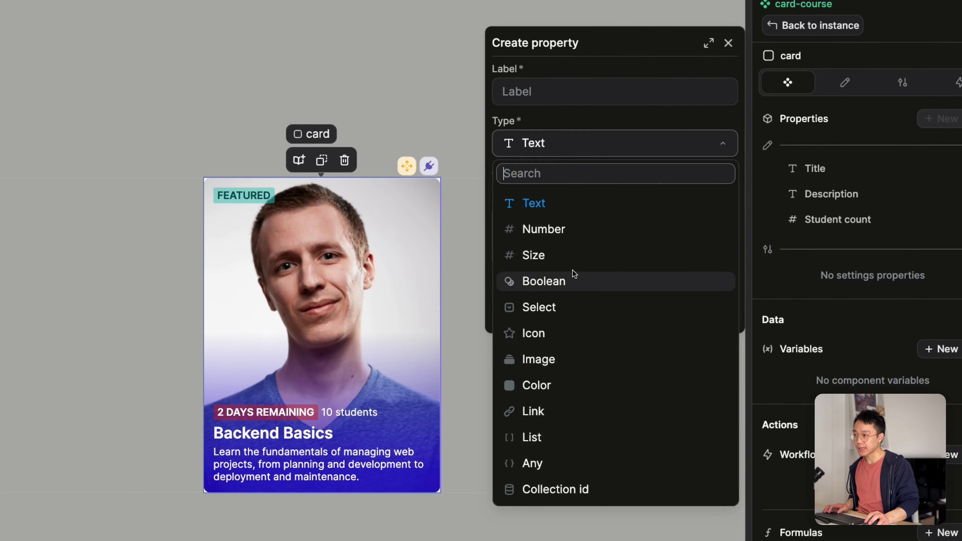
click(537, 360)
click(525, 95)
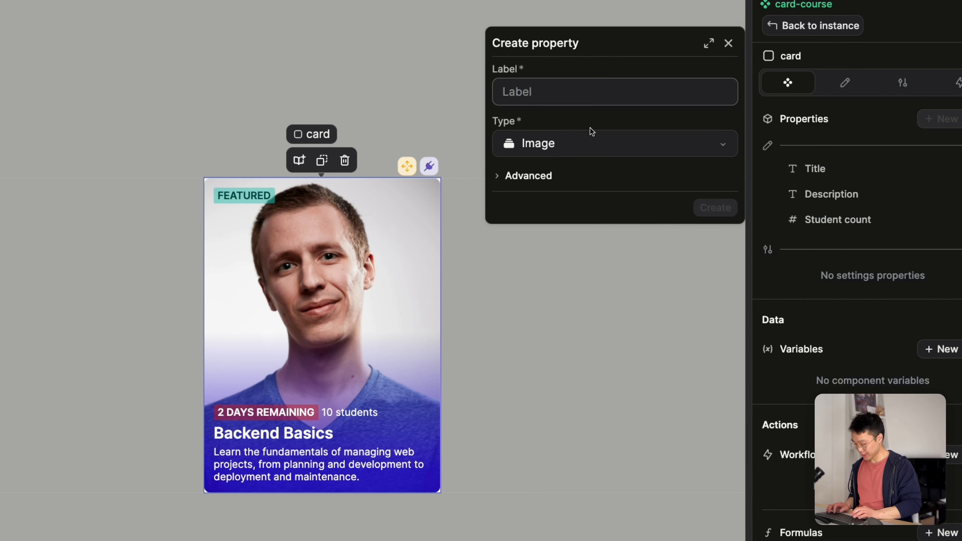
text(Cover)
click(719, 215)
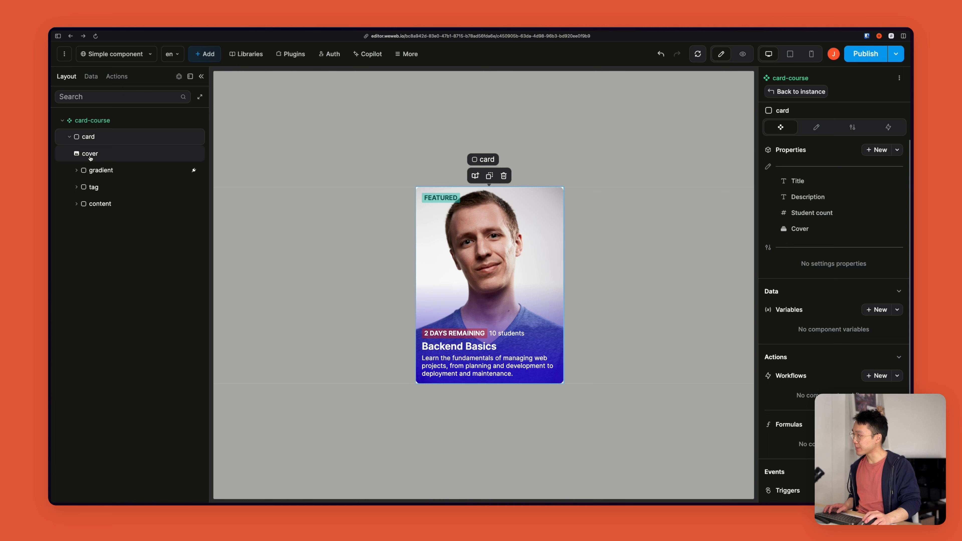
Bind the image source of the cover element to the Cover property and close the formula editor
click(89, 155)
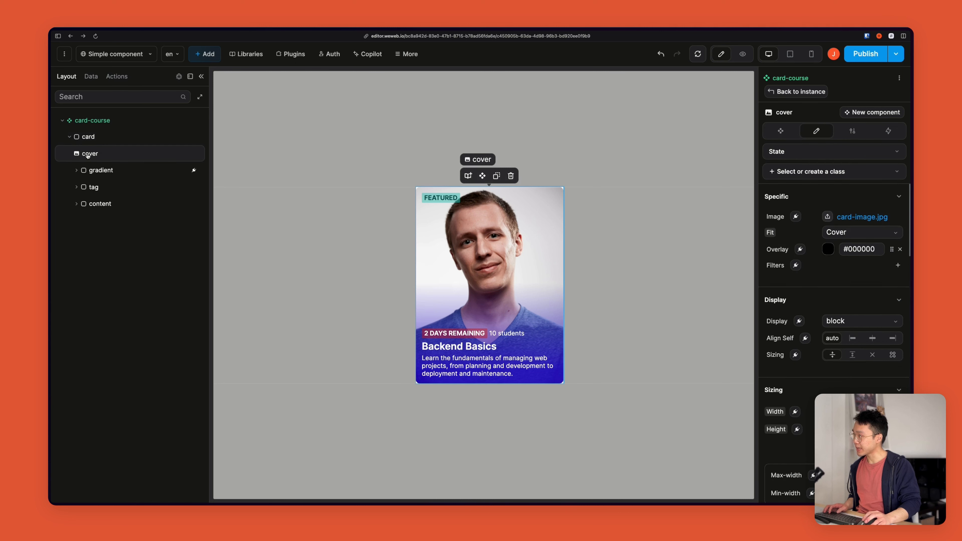
click(795, 217)
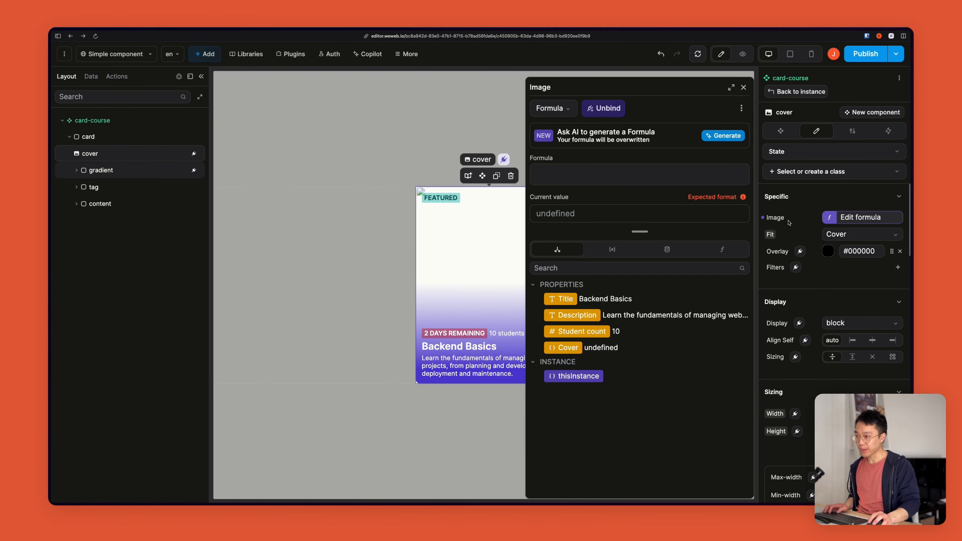
click(568, 348)
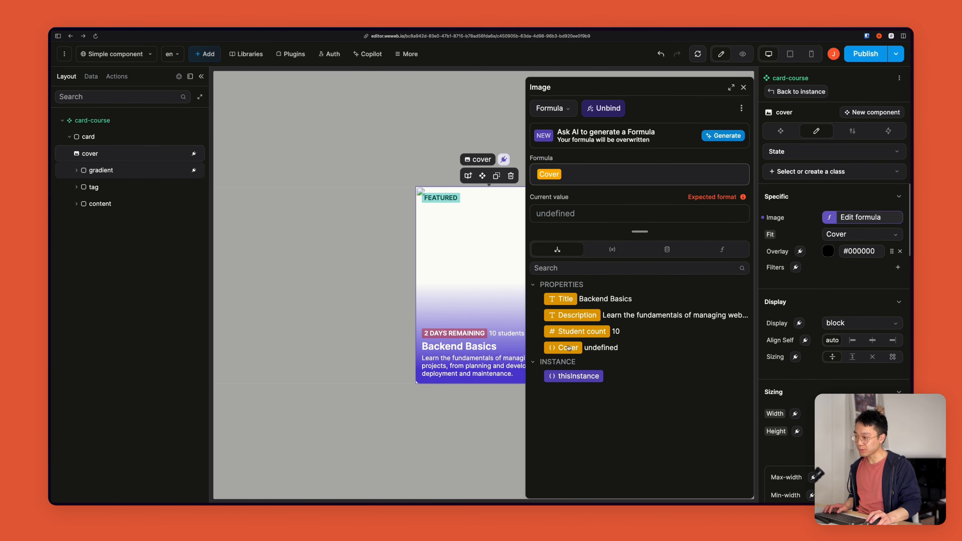
click(743, 88)
Return to the card-course instance and choose the portrait of the man in the black beanie as its Cover
click(679, 166)
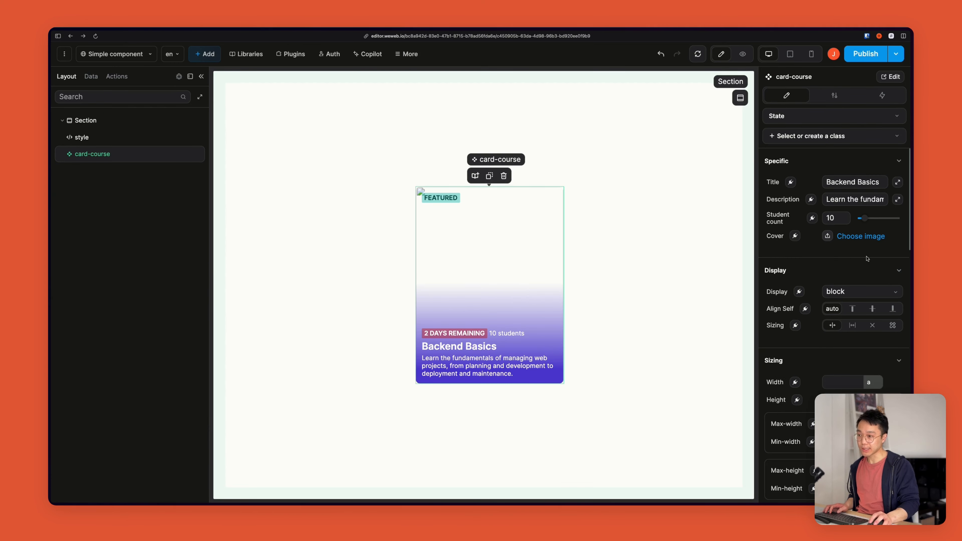
click(850, 237)
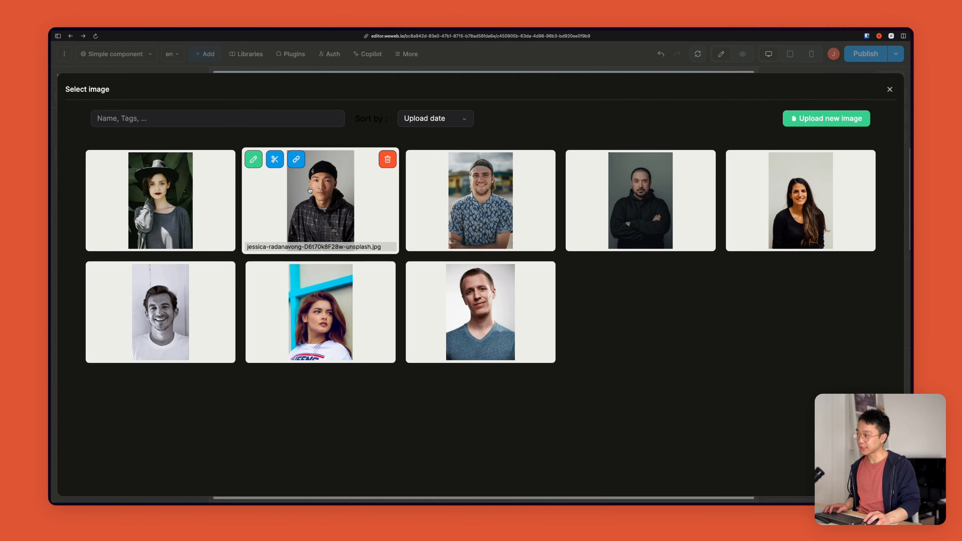
click(320, 204)
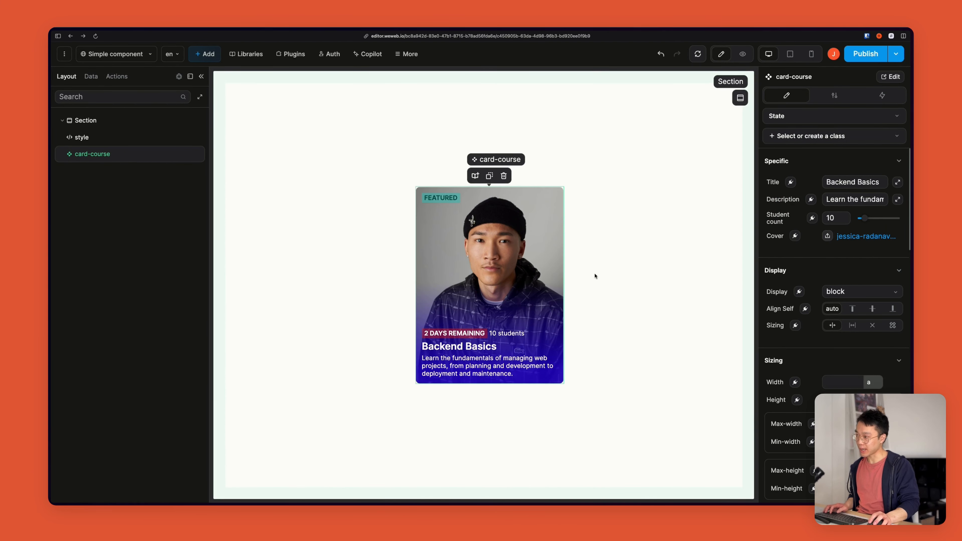
Duplicate the card-course instance and set the copy's Student count to 15
key(super+d)
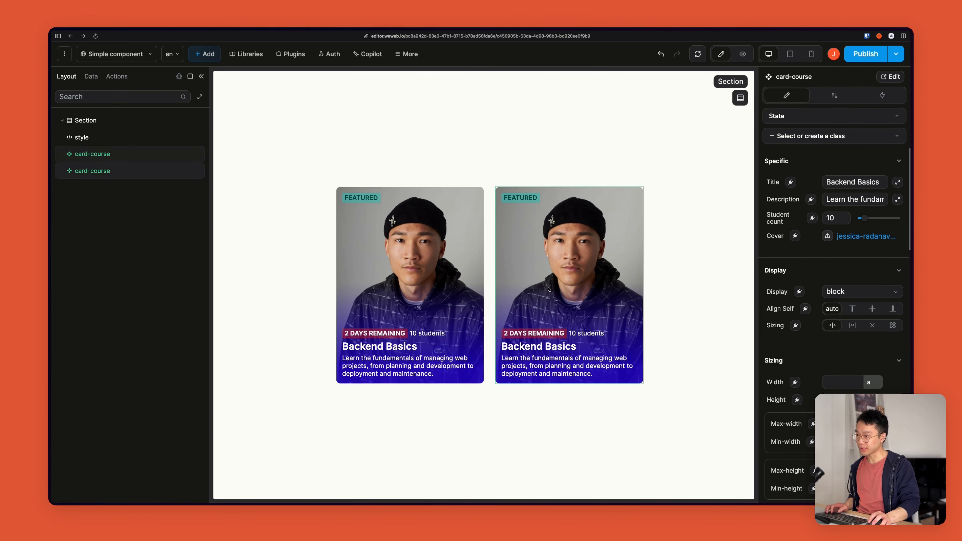
click(568, 273)
click(841, 220)
key(super+a)
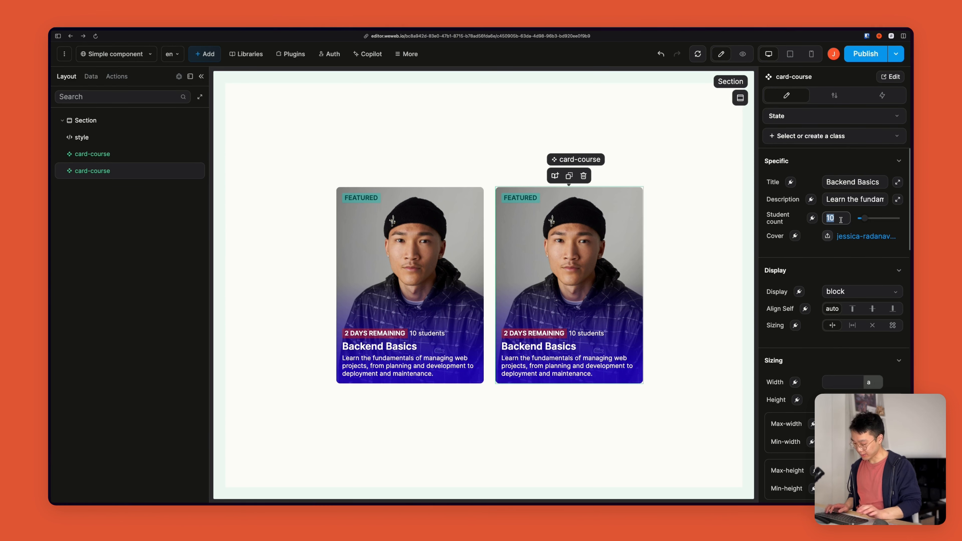
text(15)
Change the second card's Cover to the portrait of the man with crossed arms in a dark hoodie
click(848, 237)
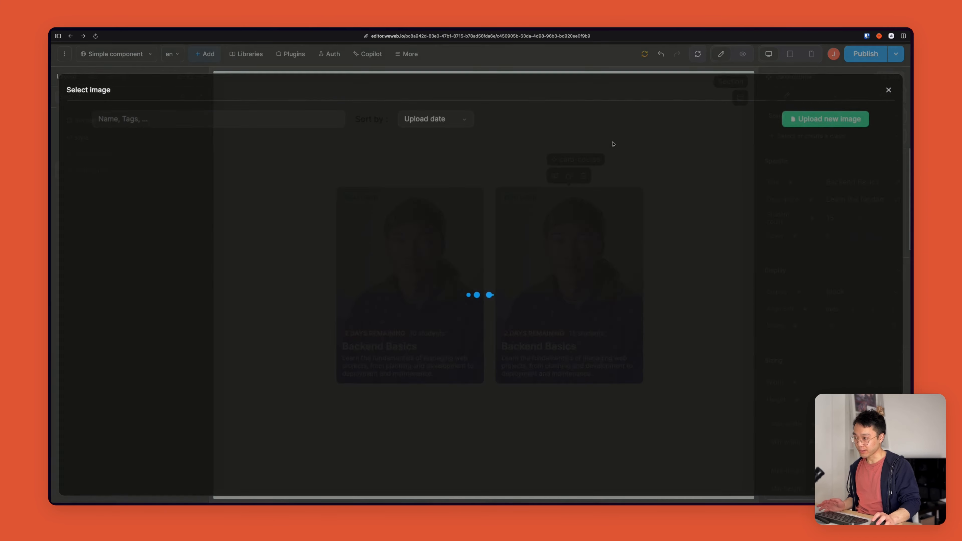
click(635, 200)
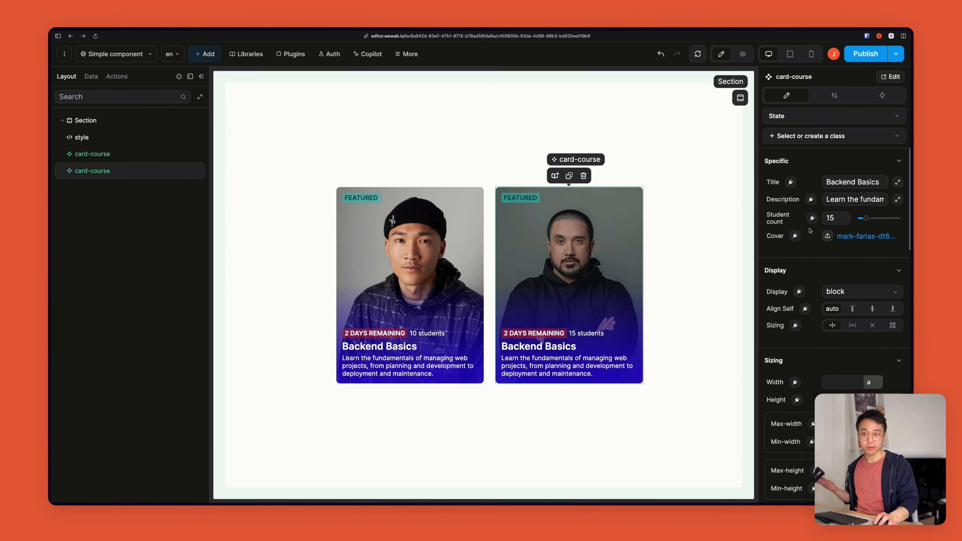
click(661, 300)
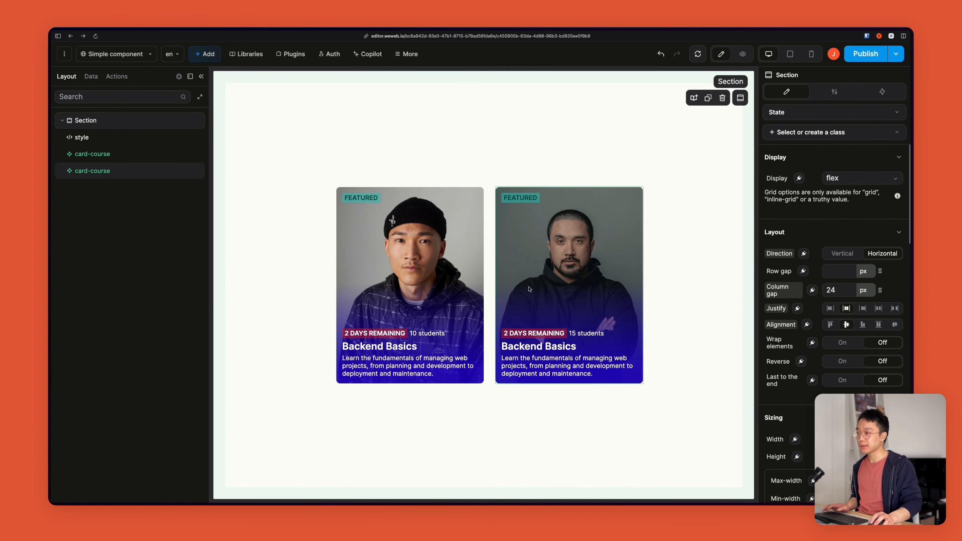
Open the component from the first card's FEATURED tag and start a new Boolean property labelled Featured
click(625, 297)
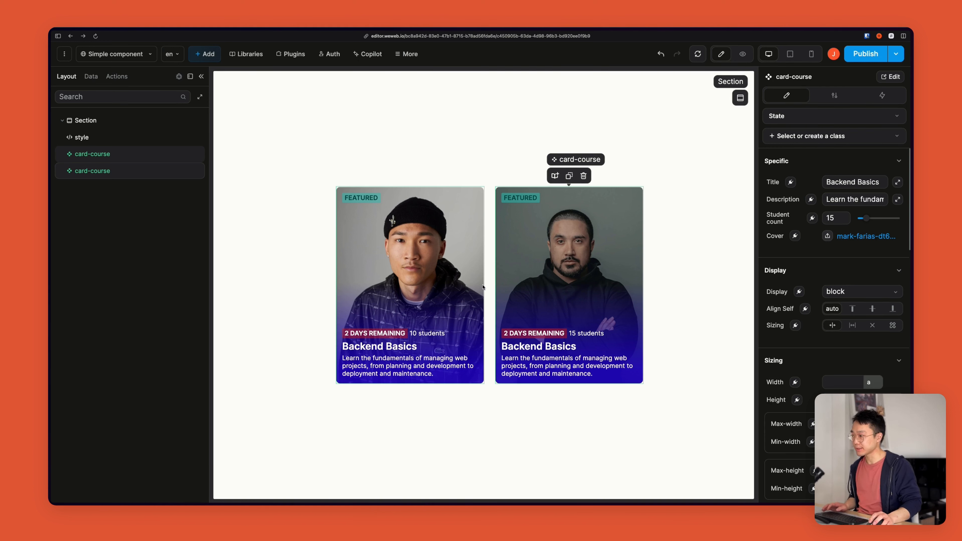
click(420, 272)
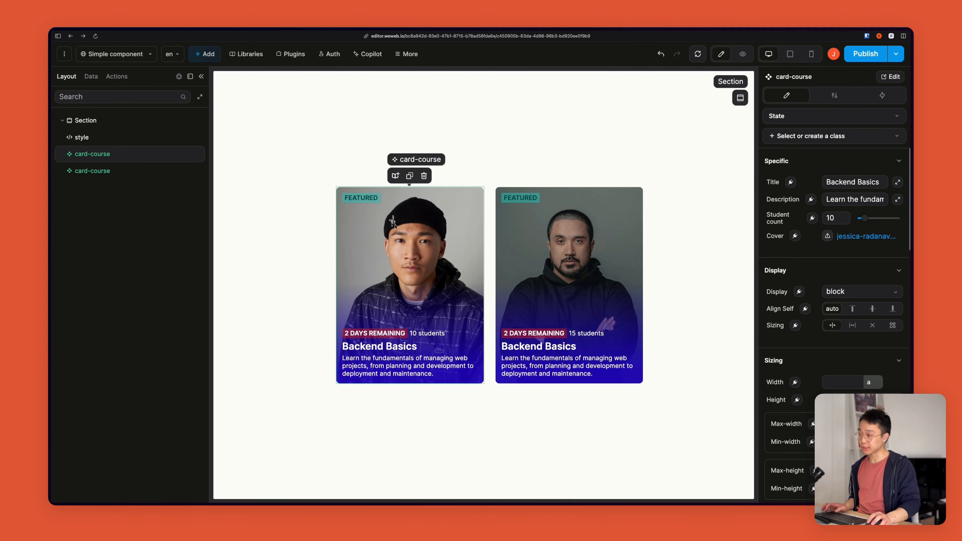
double_click(352, 205)
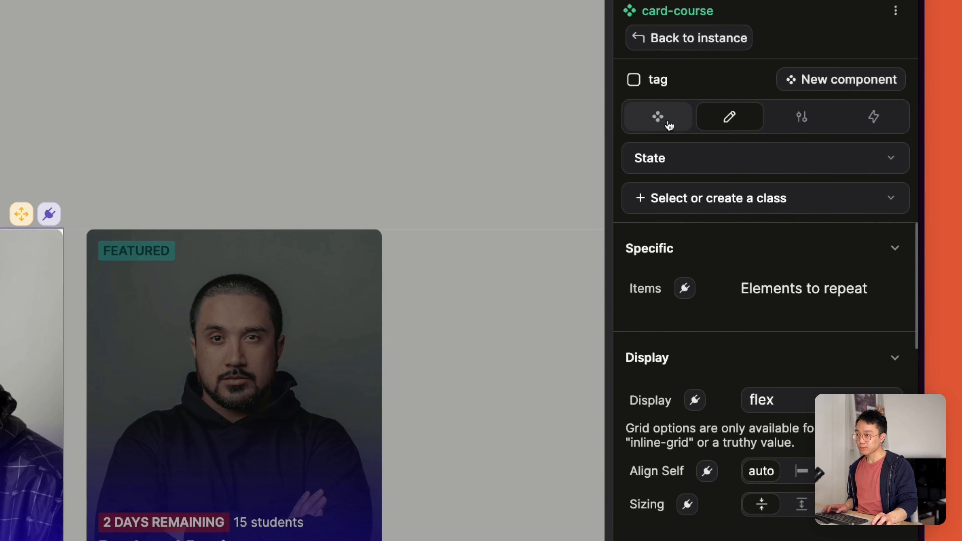
click(669, 125)
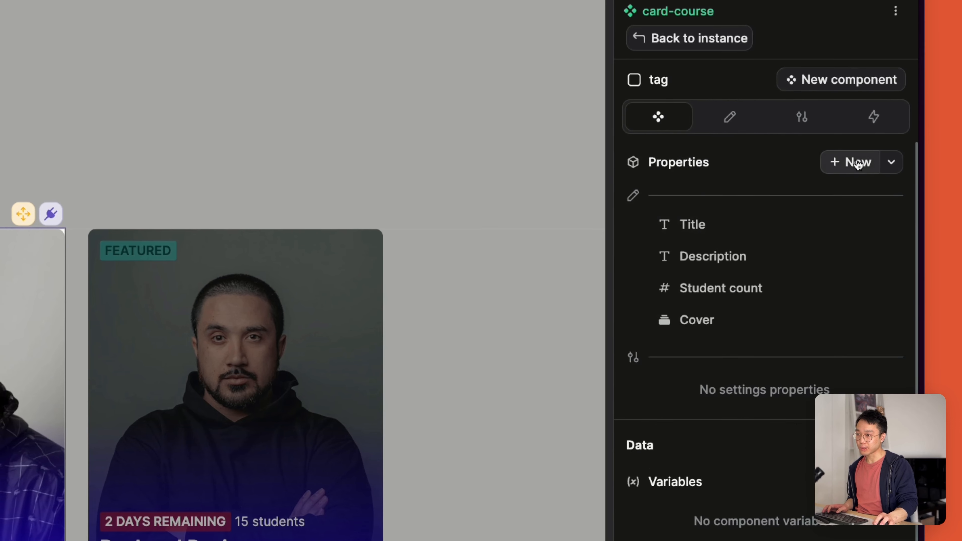
click(857, 164)
click(441, 184)
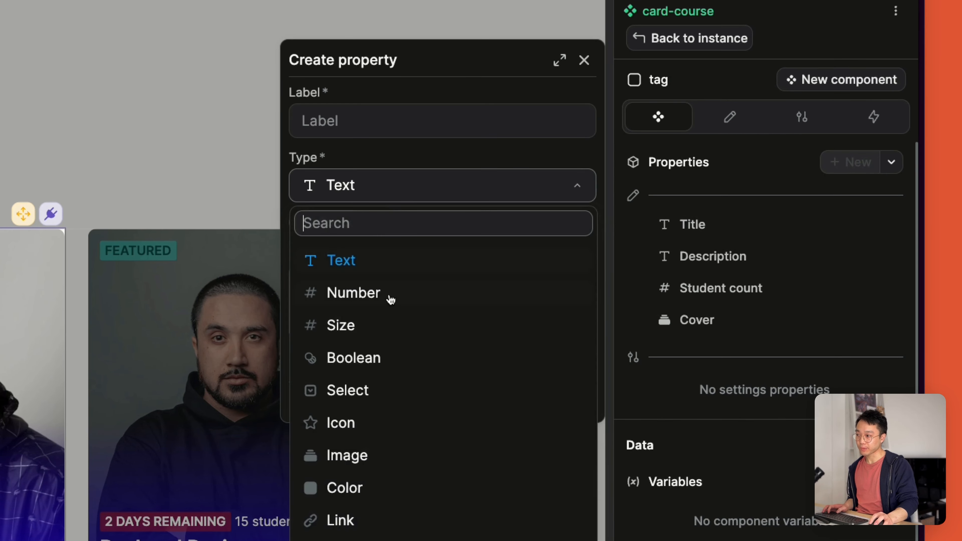
click(364, 357)
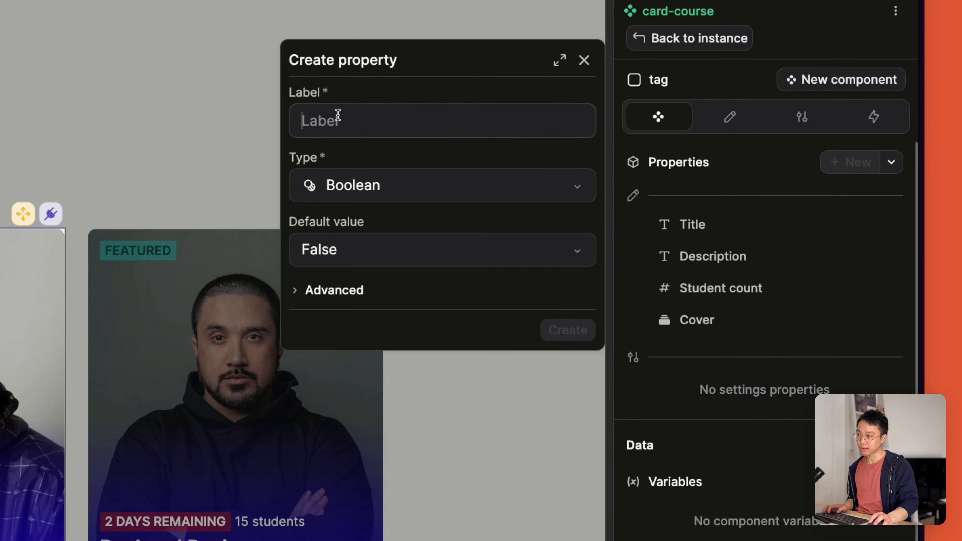
click(456, 126)
text(Featured)
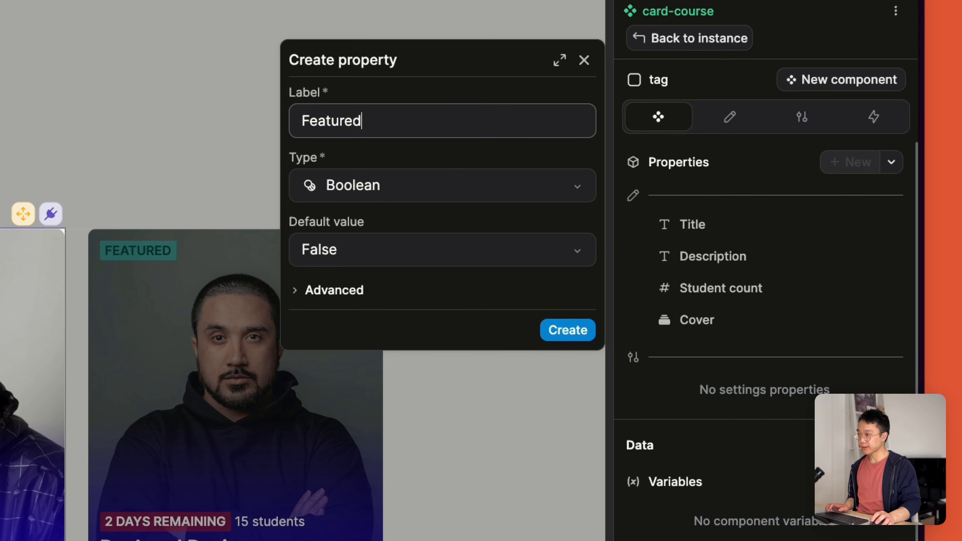
Set the default value of the Featured property to True and create it
click(296, 257)
click(332, 291)
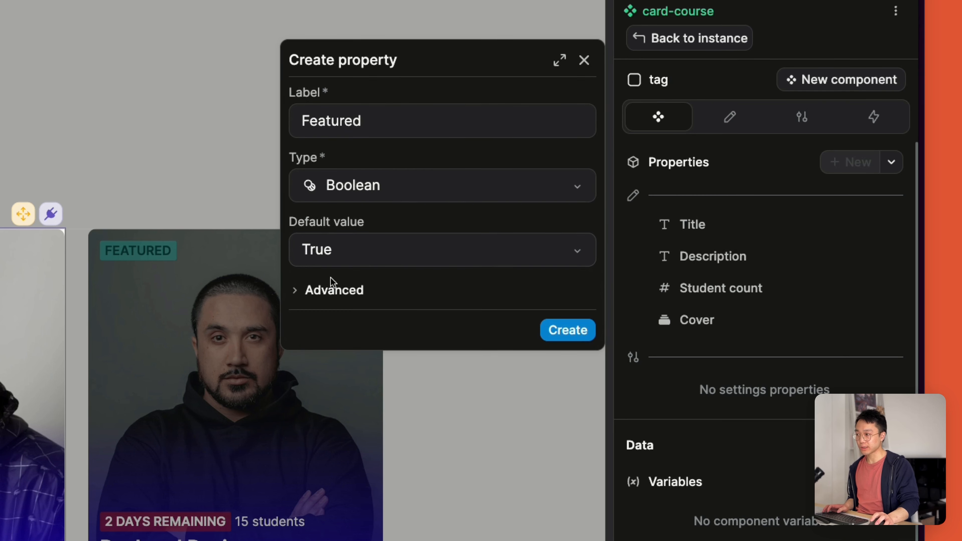
click(568, 330)
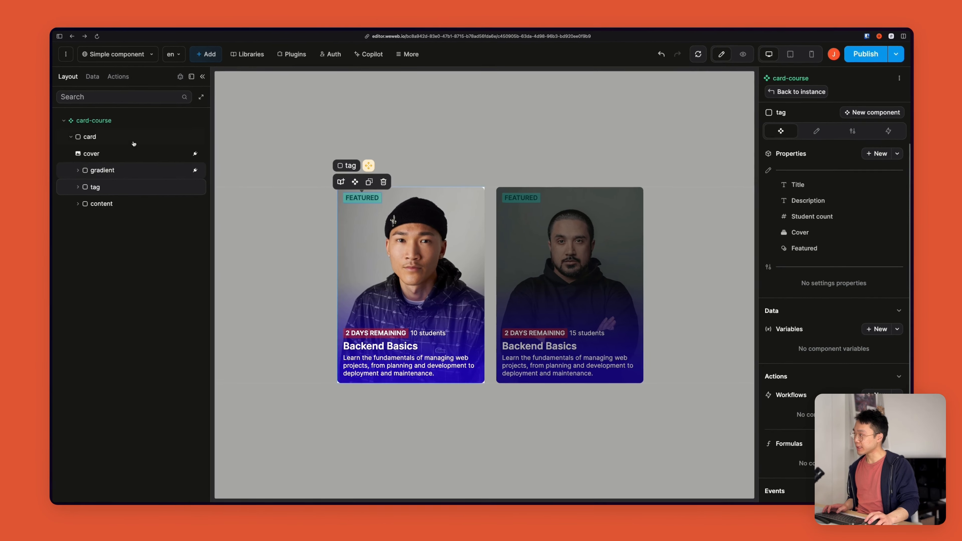
Bind the tag element's conditional rendering condition to the Featured property and close the formula editor
click(87, 187)
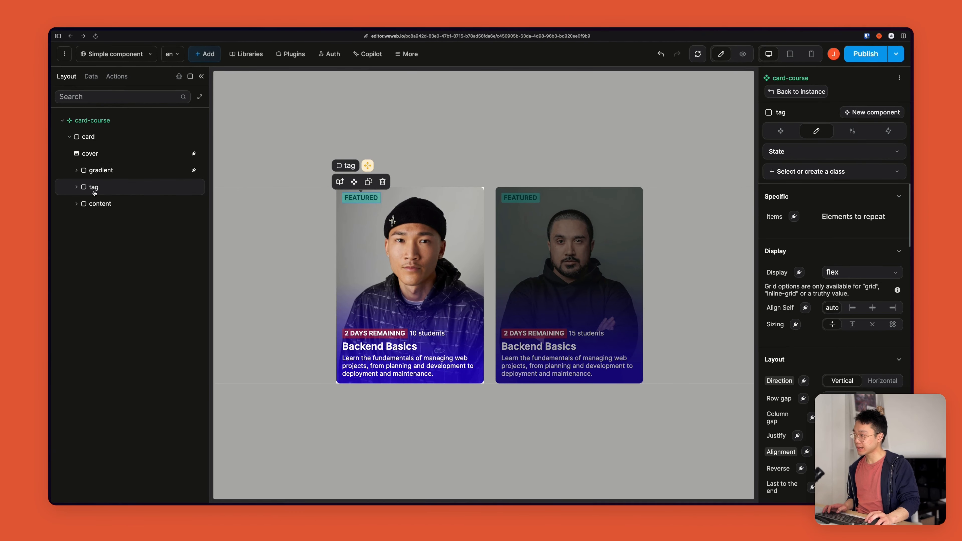
click(849, 130)
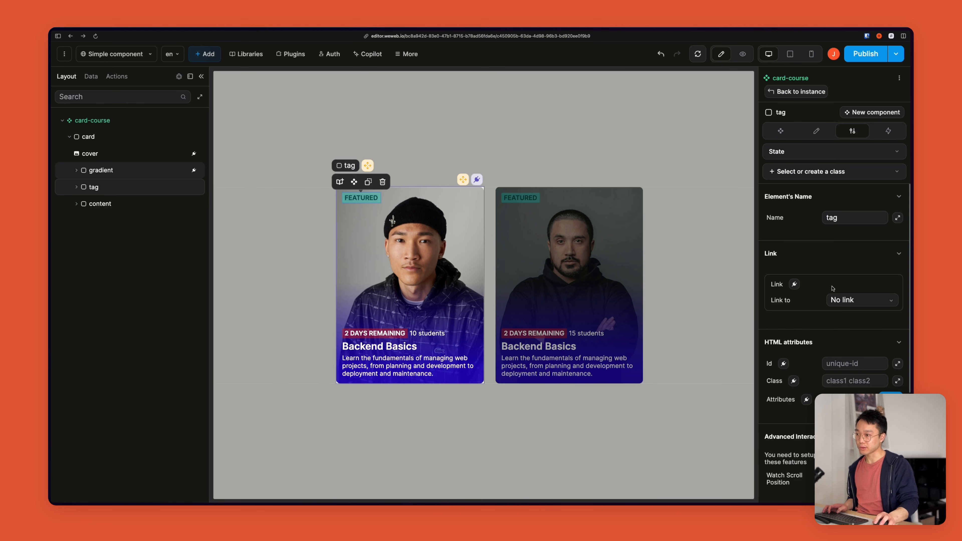
scroll(842, 386, down, 5)
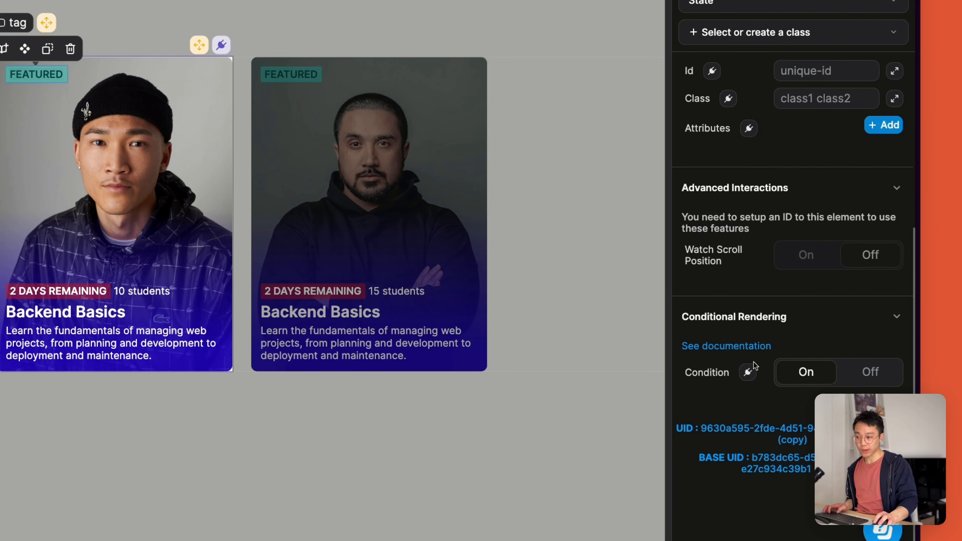
click(747, 372)
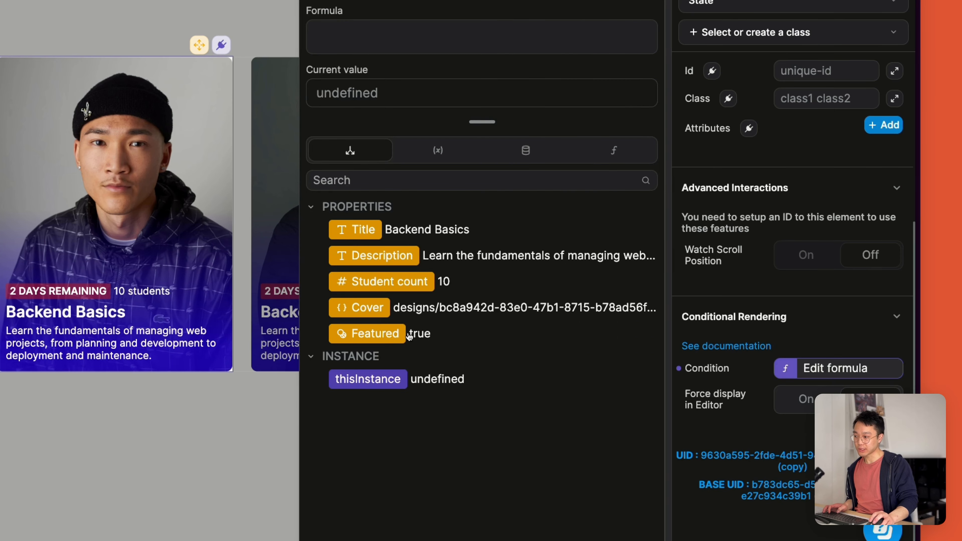
click(382, 335)
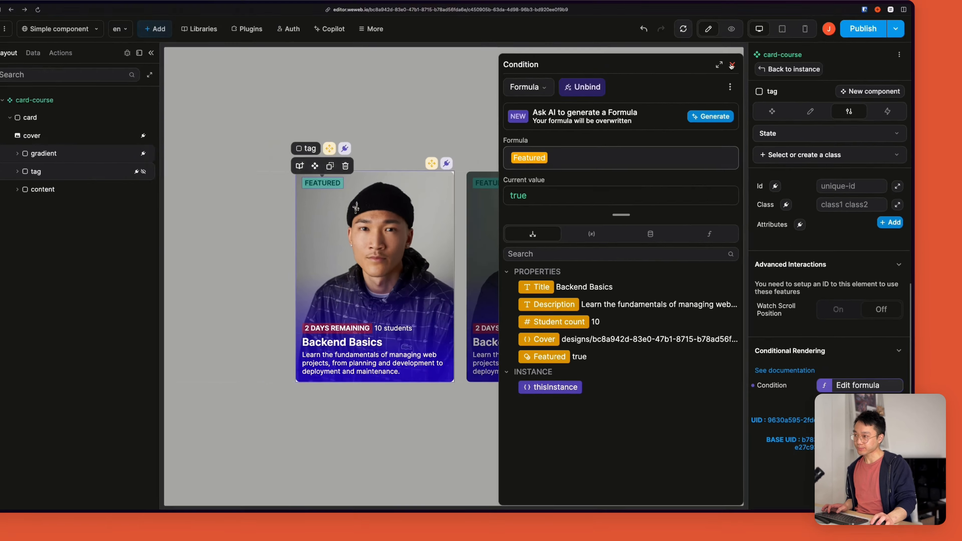
key(Escape)
Return to the card instances and test the first card's Featured property by switching it off and on, ending with On
click(606, 300)
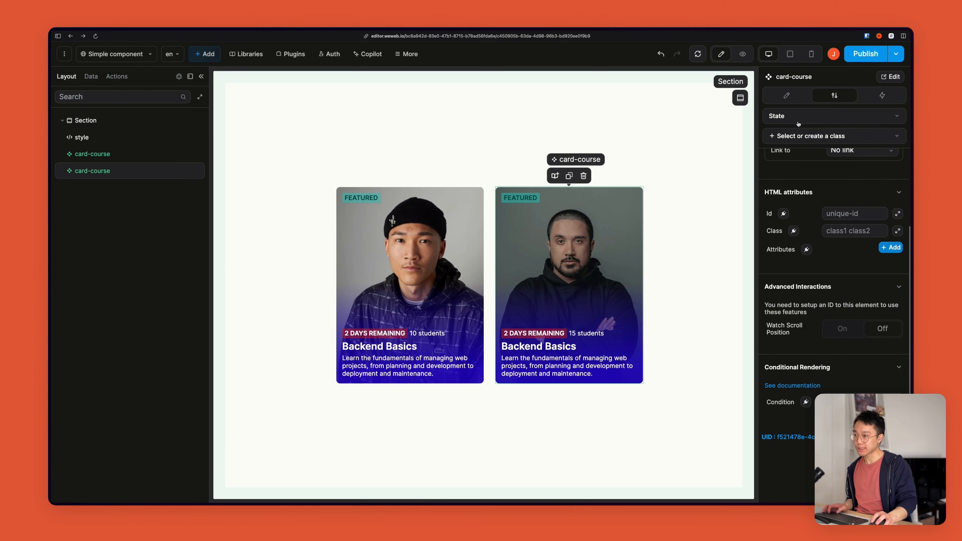
click(480, 264)
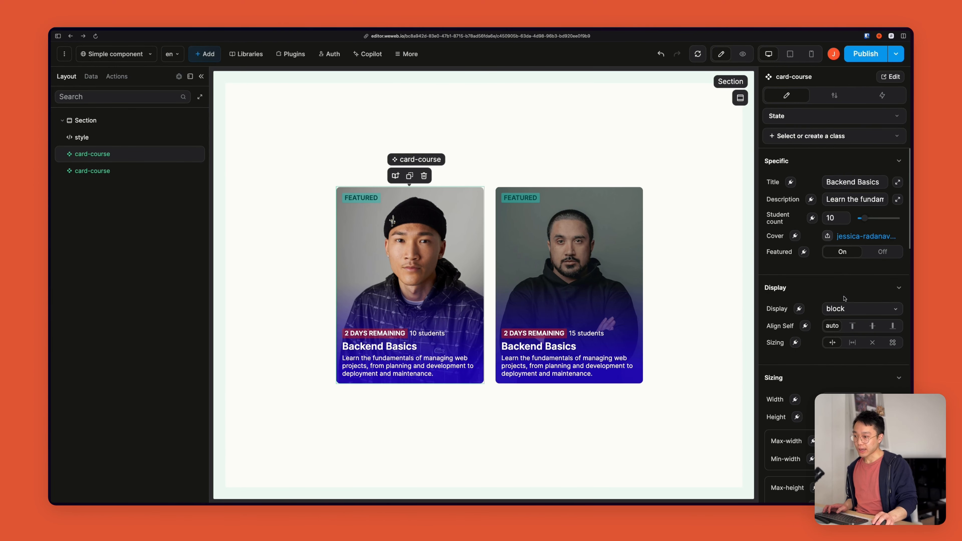
click(875, 255)
click(850, 257)
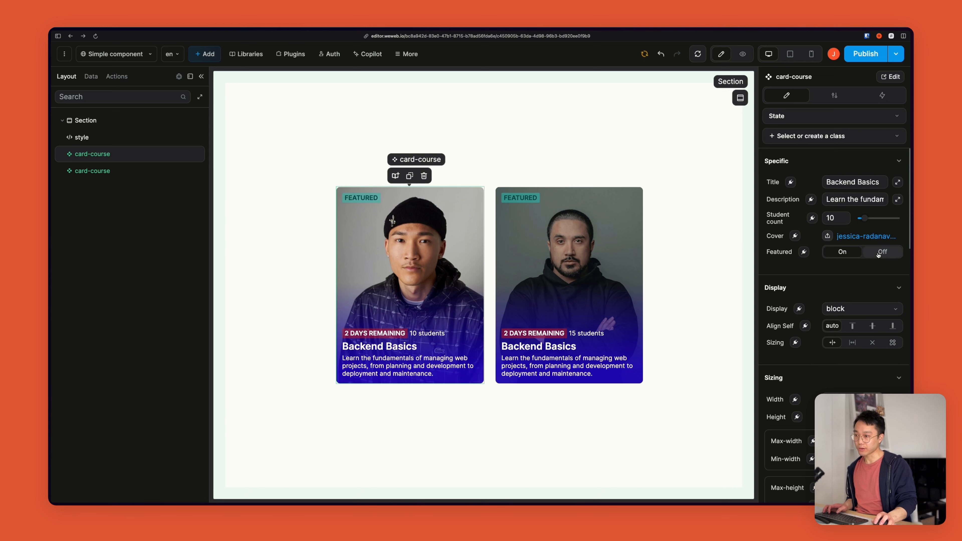
click(878, 254)
click(849, 256)
click(842, 256)
click(878, 255)
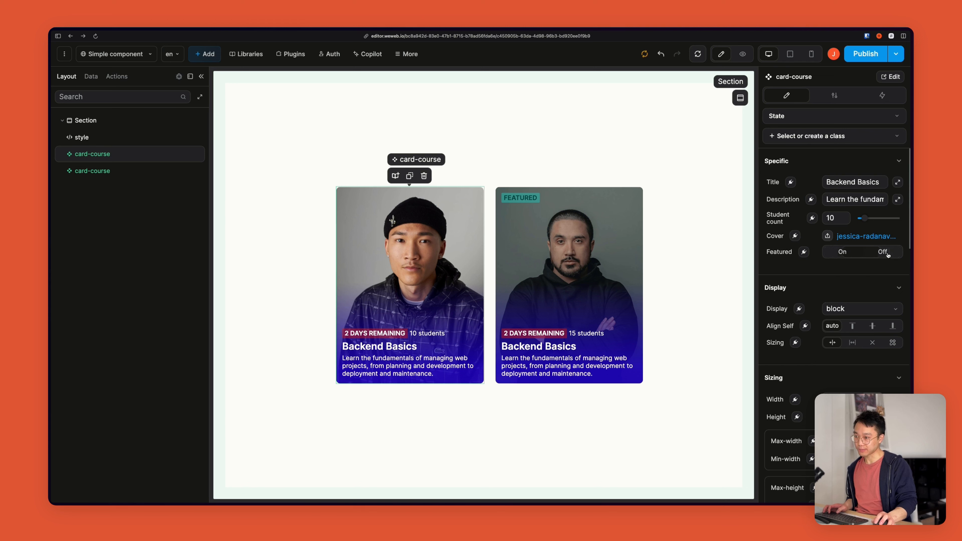
click(844, 256)
click(878, 254)
click(843, 256)
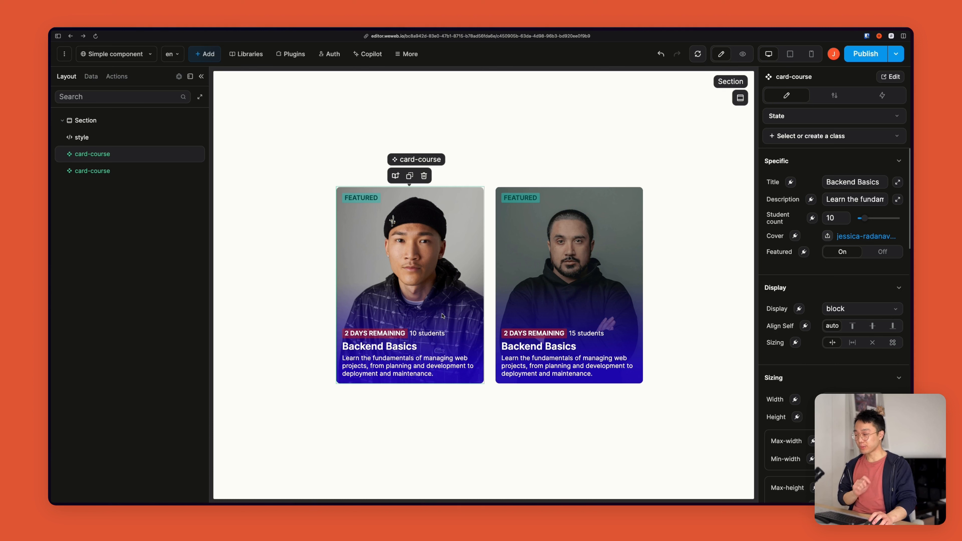
Open the card-course component from the first card for editing and start a new component formula named remainingDays
click(322, 273)
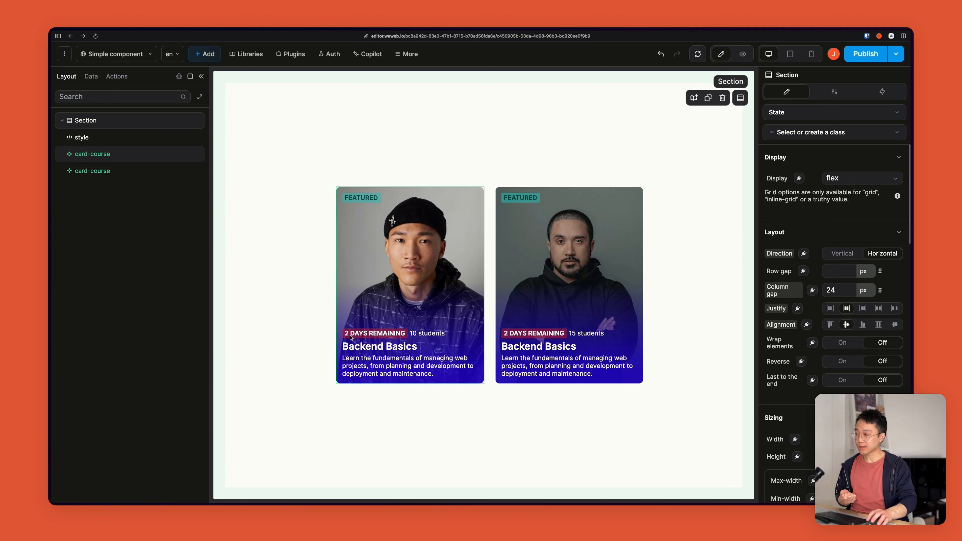
double_click(394, 300)
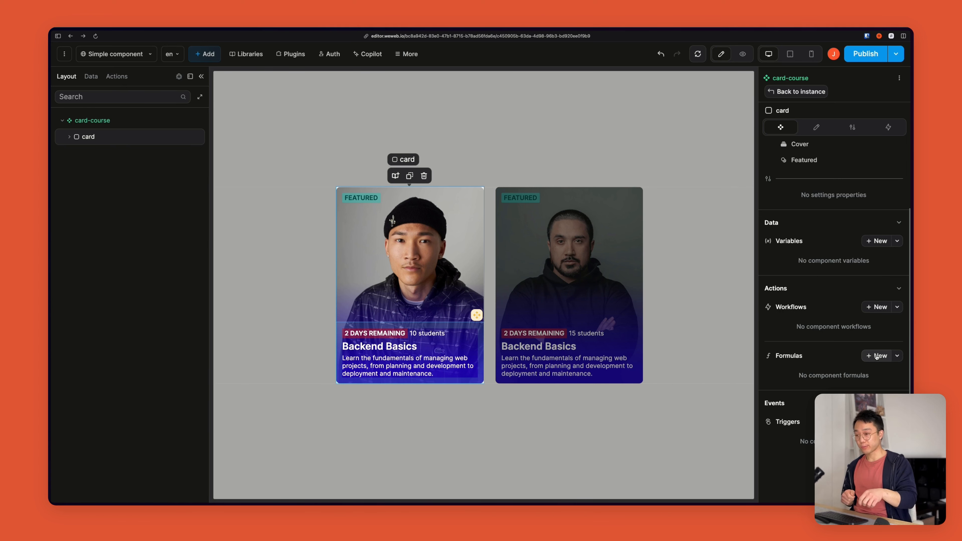
click(877, 355)
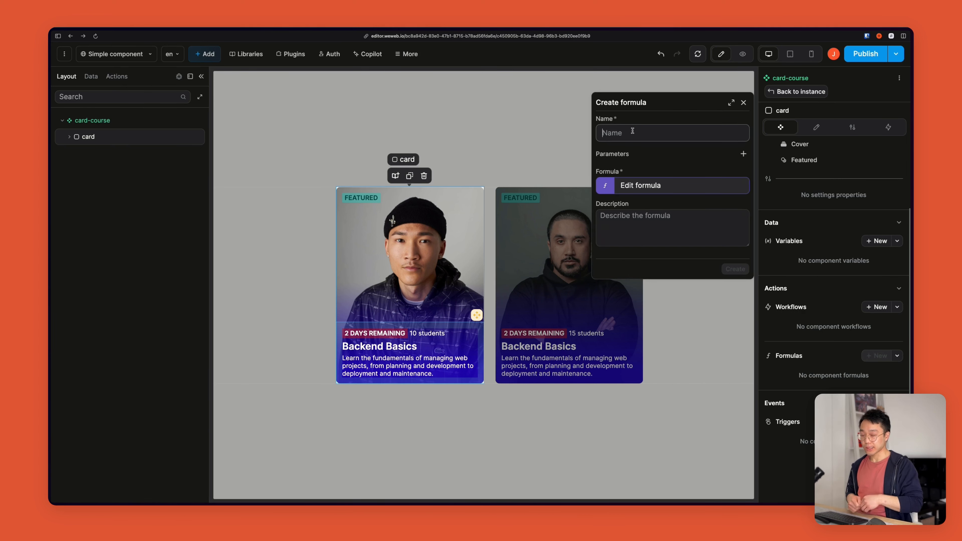
text(remainingDays)
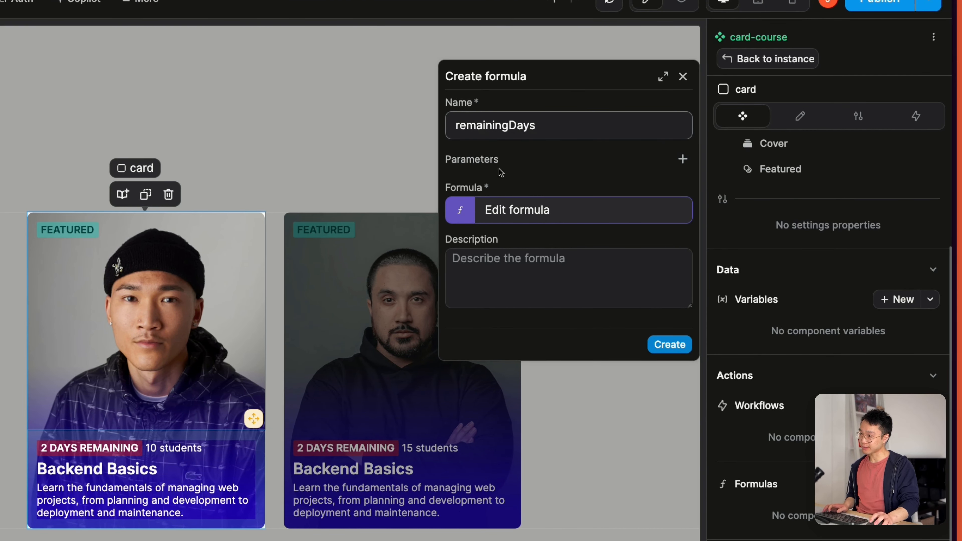
Add a Text parameter named date to the formula with the test value 2024-04-06
click(683, 158)
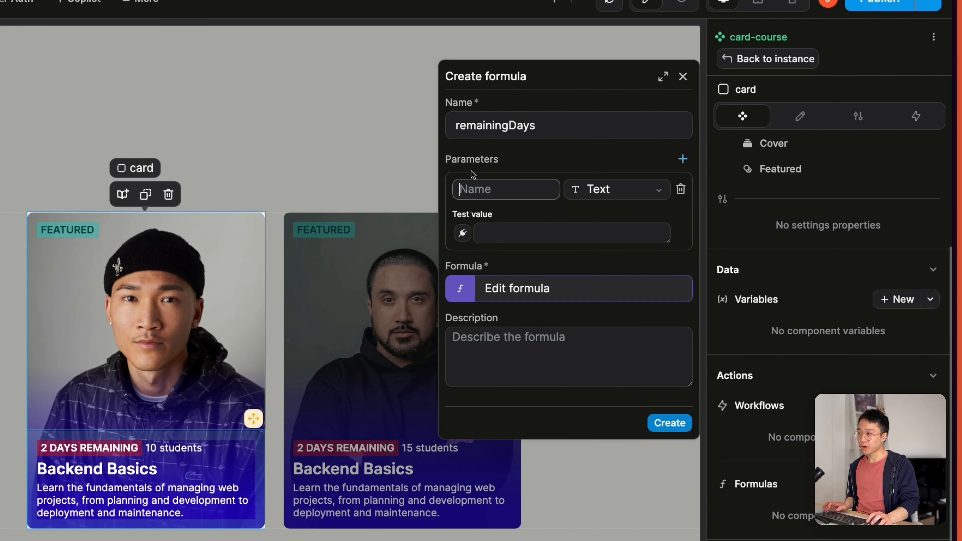
text(date)
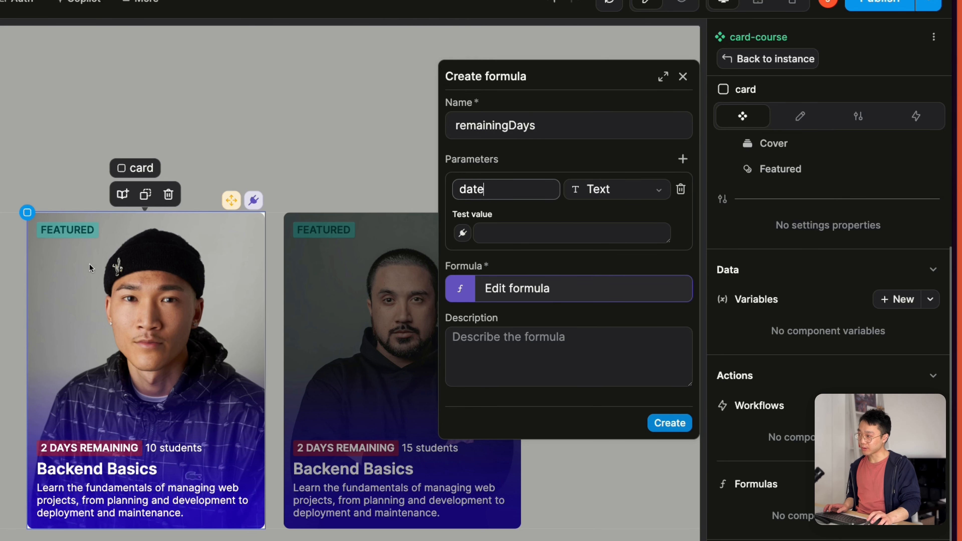
click(610, 192)
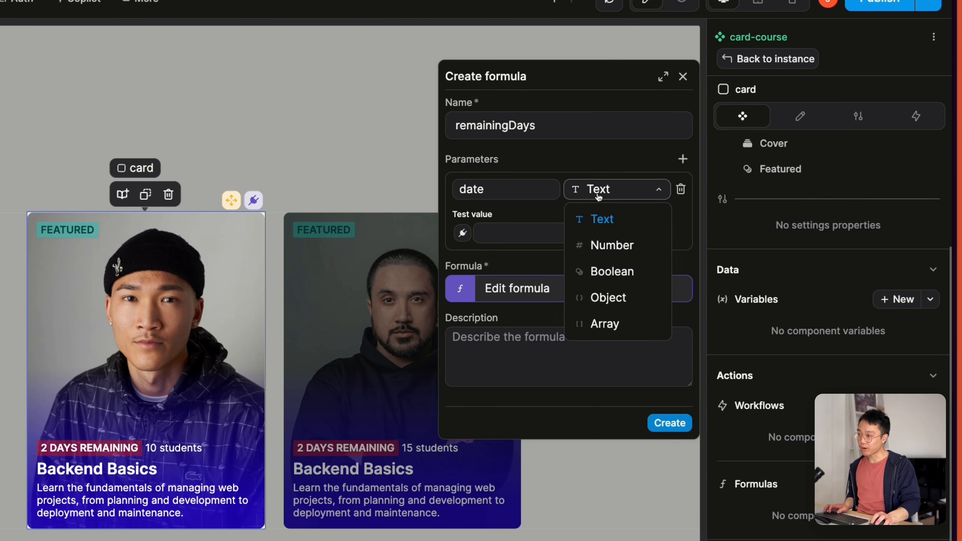
click(600, 195)
click(492, 233)
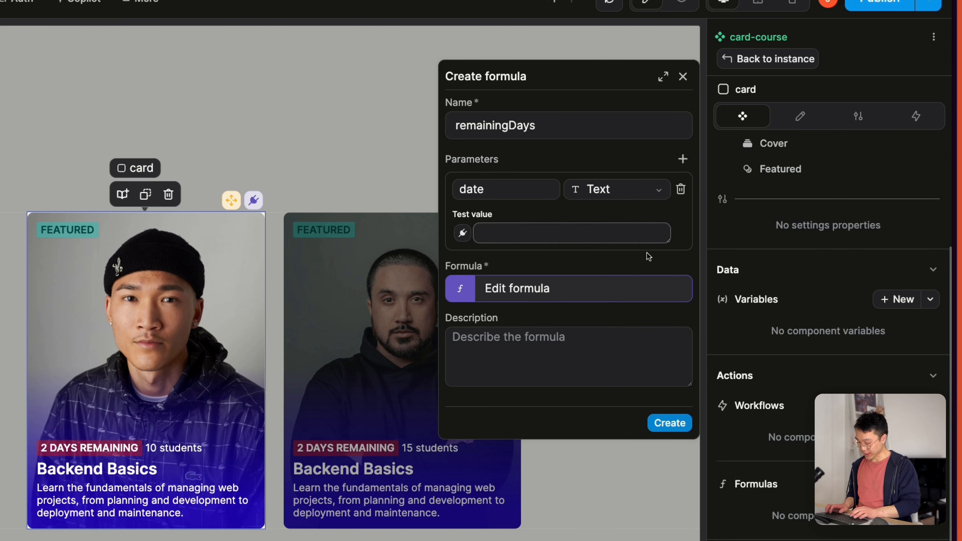
text(2024)
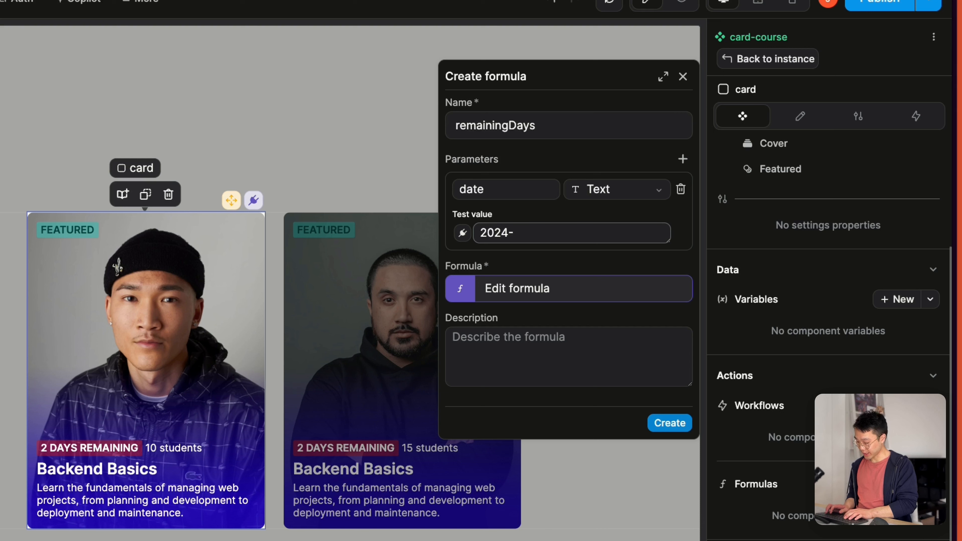
text(-03)
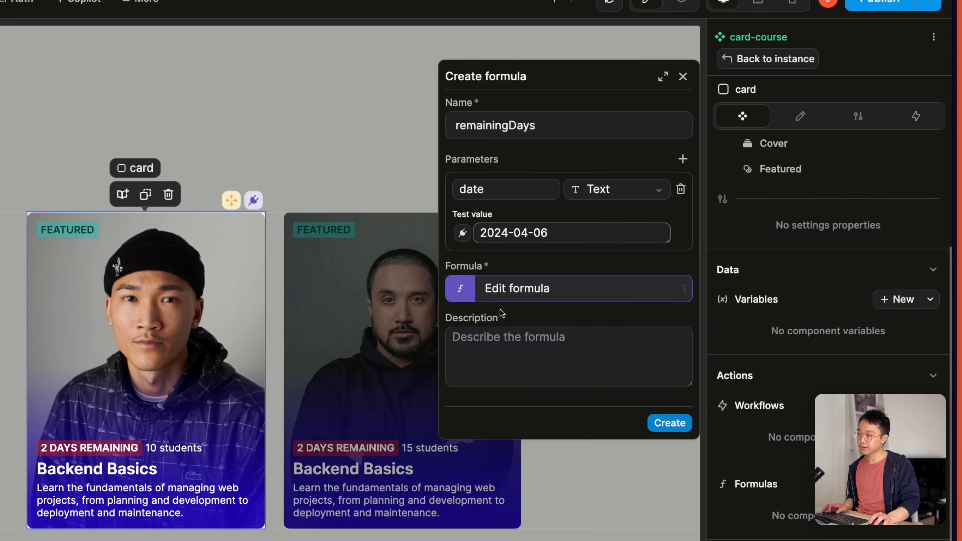
Open the formula for editing and insert the compareDate function from the date functions
click(509, 290)
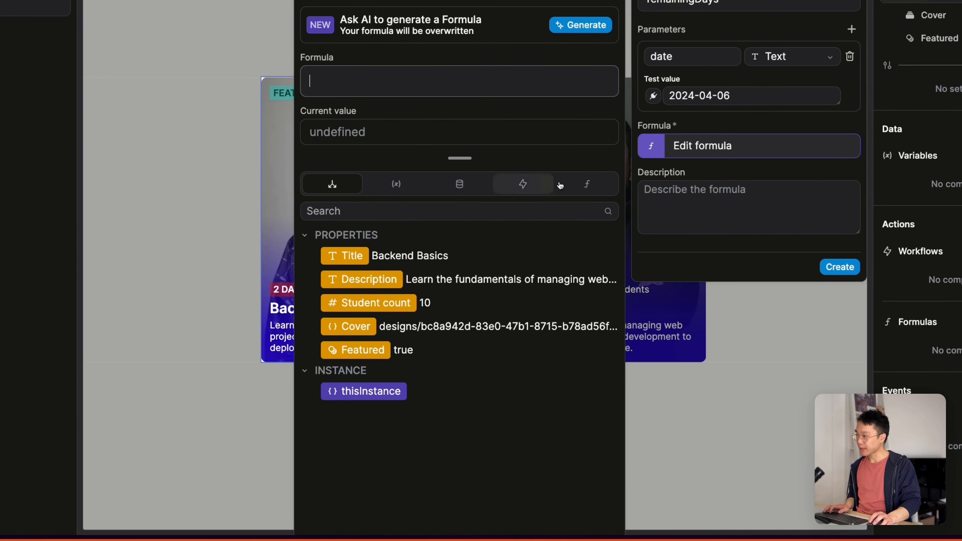
click(593, 186)
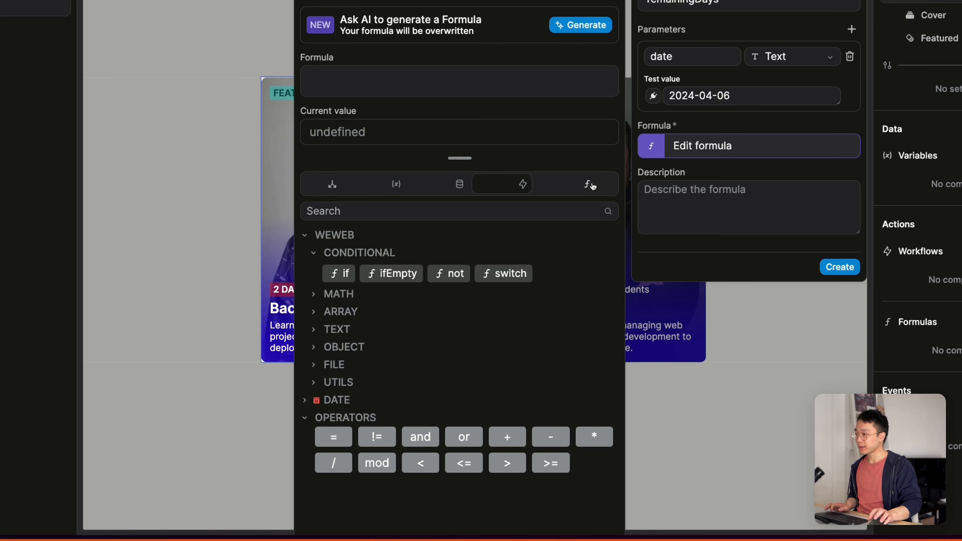
click(377, 396)
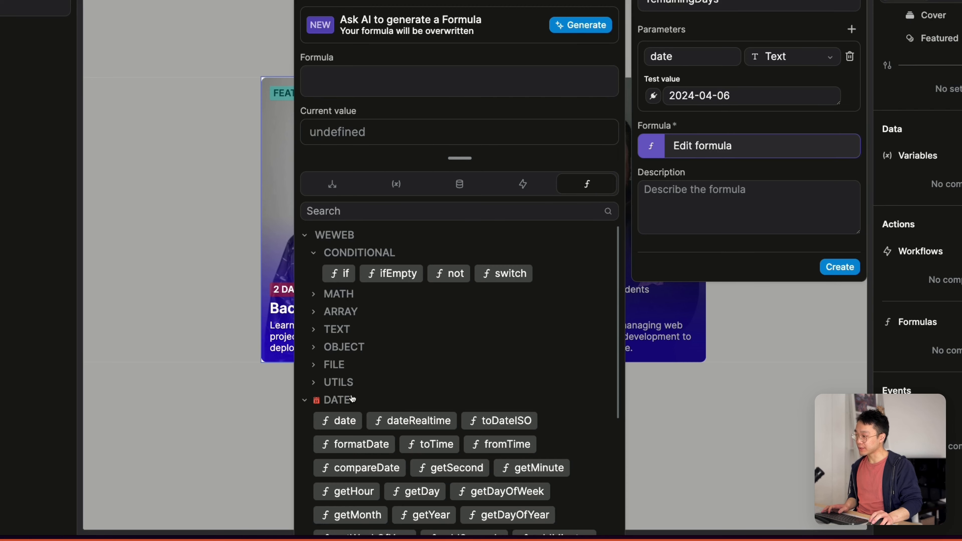
scroll(378, 395, down, 5)
scroll(506, 374, up, 3)
scroll(432, 286, down, 3)
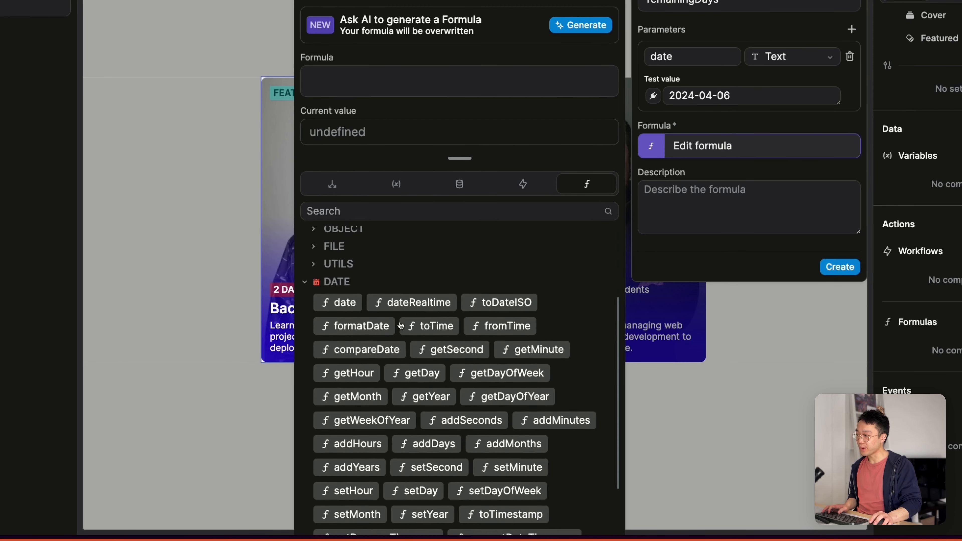
scroll(417, 285, up, 1)
scroll(417, 285, up, 1)
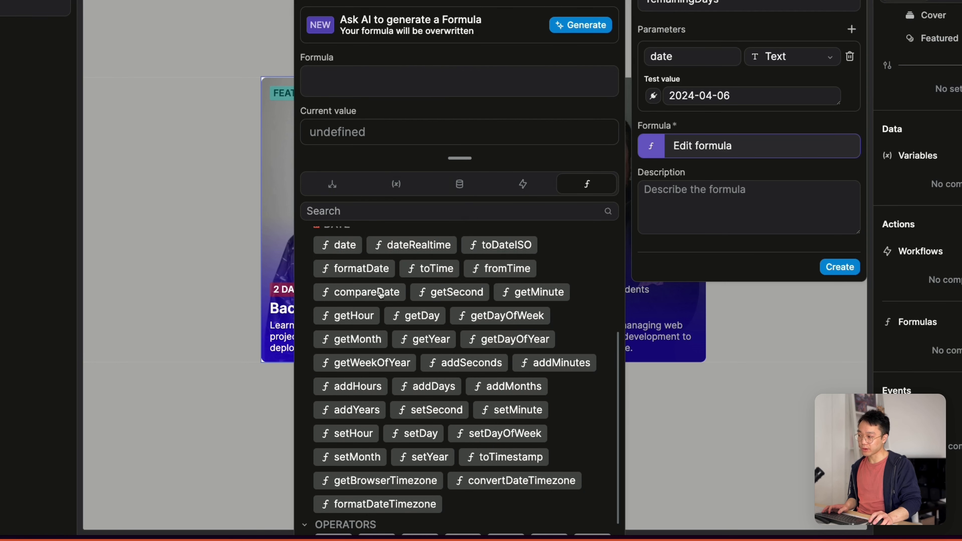
mouse_move(381, 295)
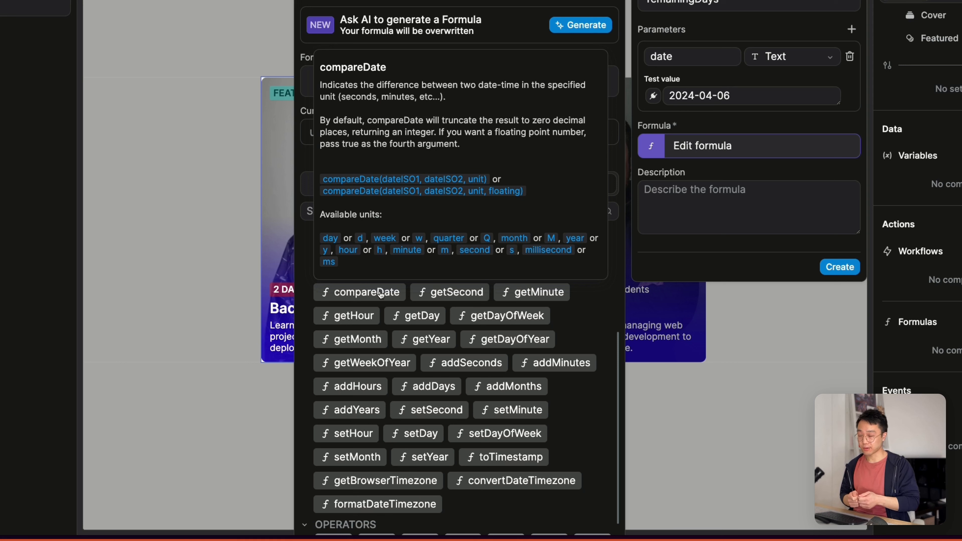
click(381, 294)
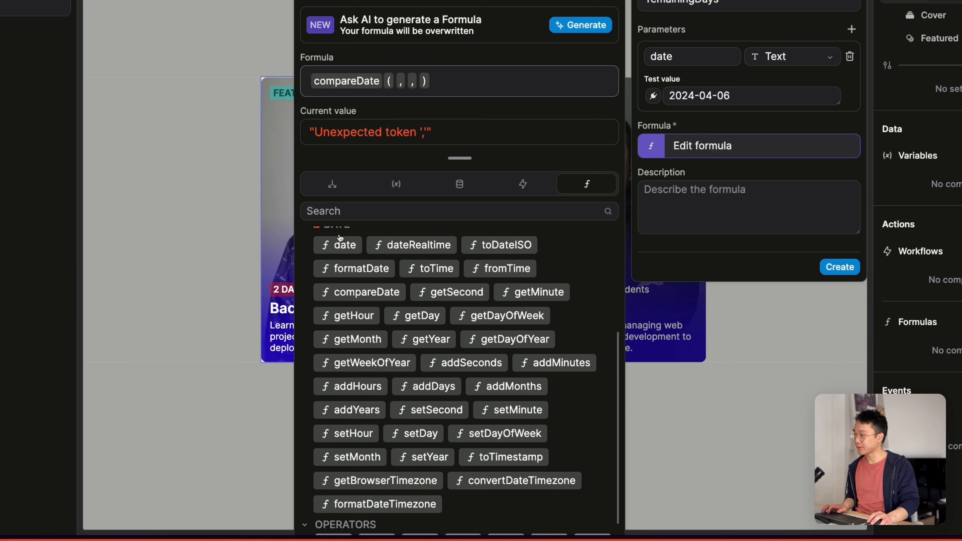
Insert the date function as both the first and the second argument of compareDate
scroll(347, 246, up, 1)
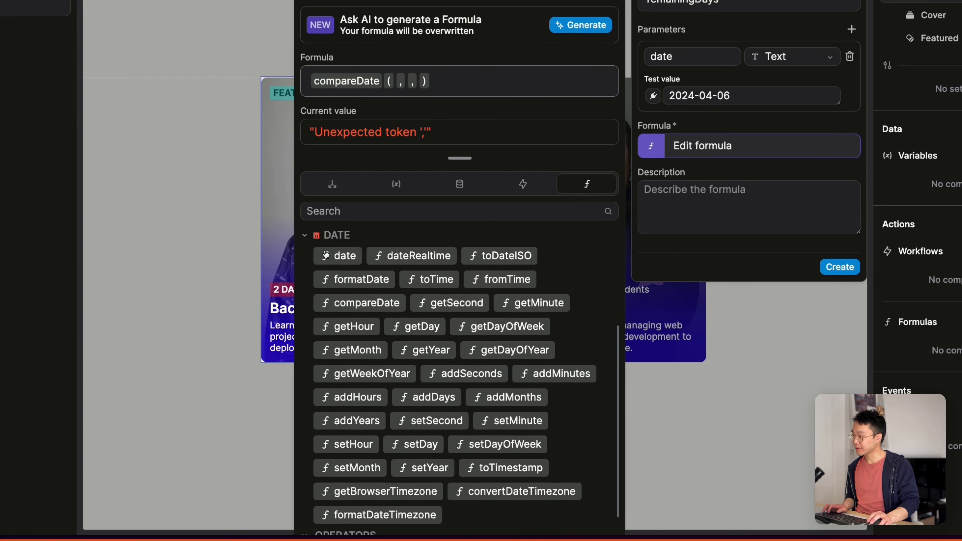
click(348, 259)
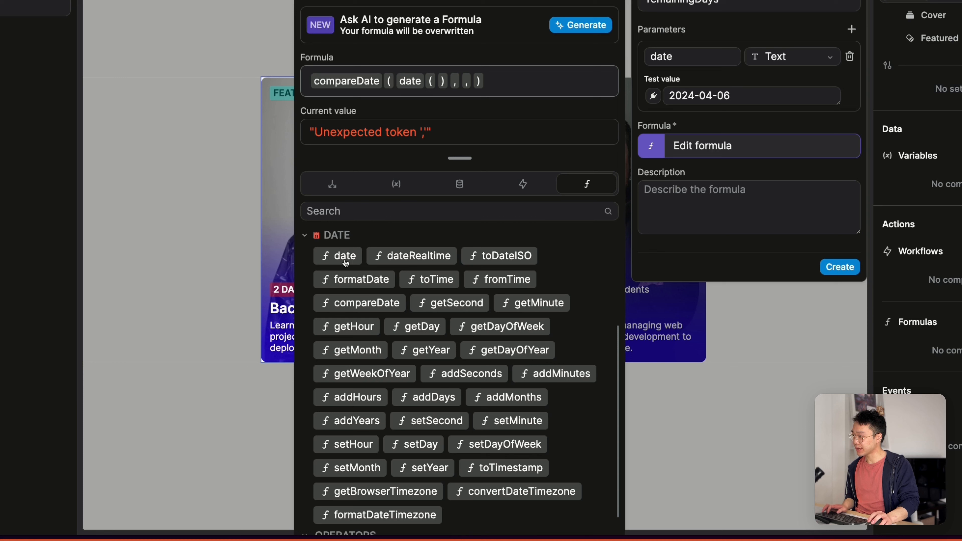
click(515, 191)
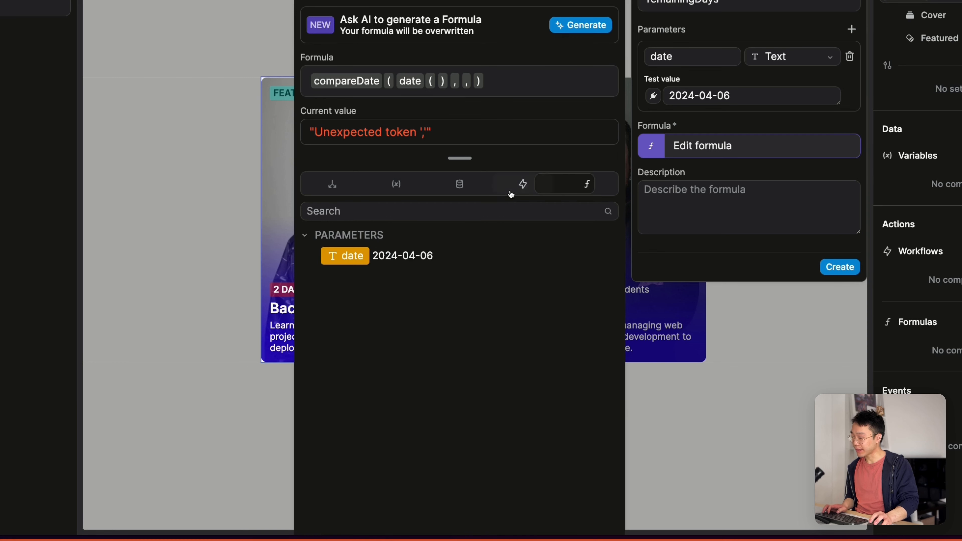
click(586, 185)
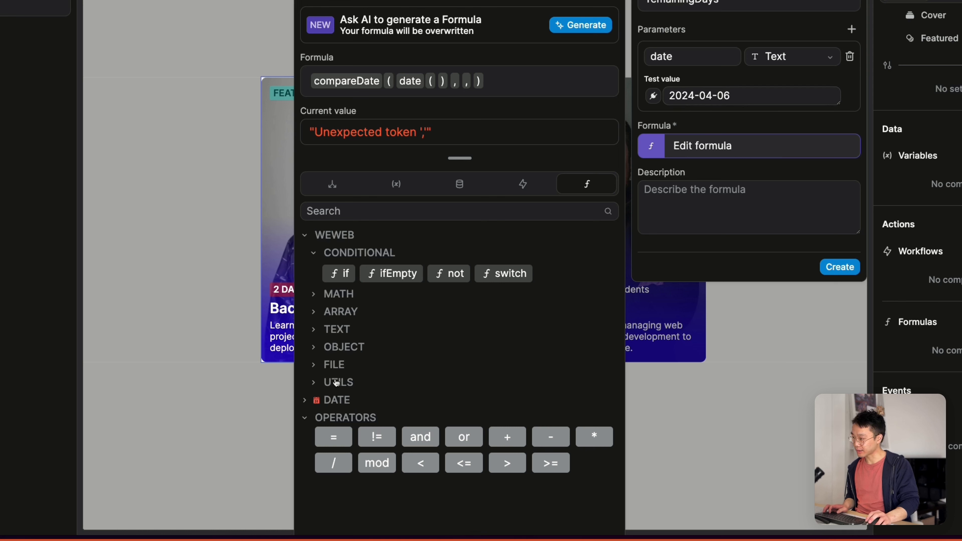
click(337, 400)
scroll(357, 382, down, 2)
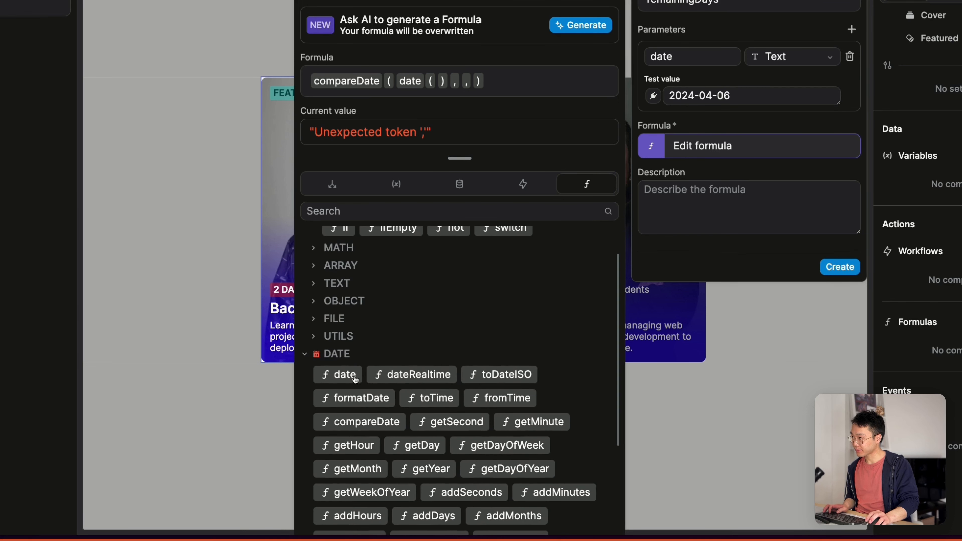
click(355, 377)
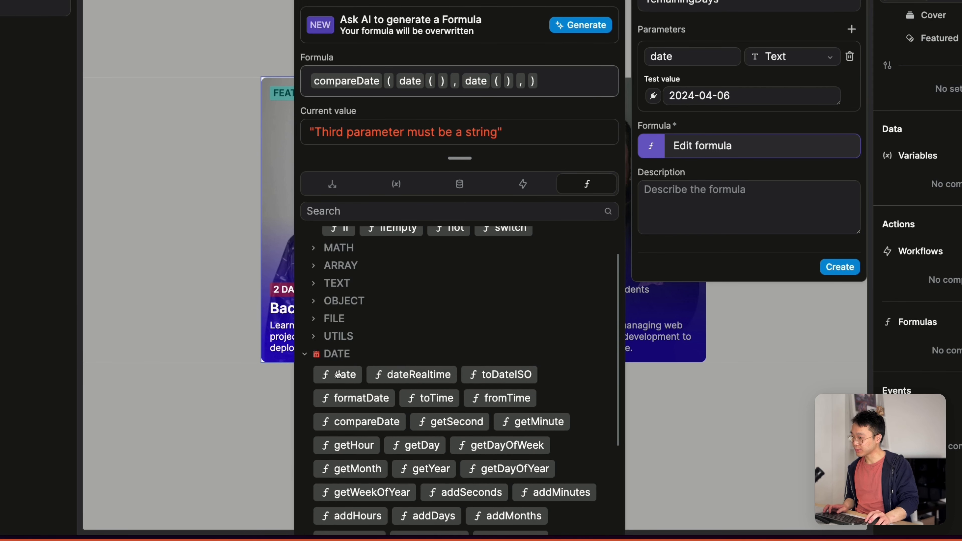
Pass the date parameter into the second date function and enter "day" as compareDate's third argument
click(335, 185)
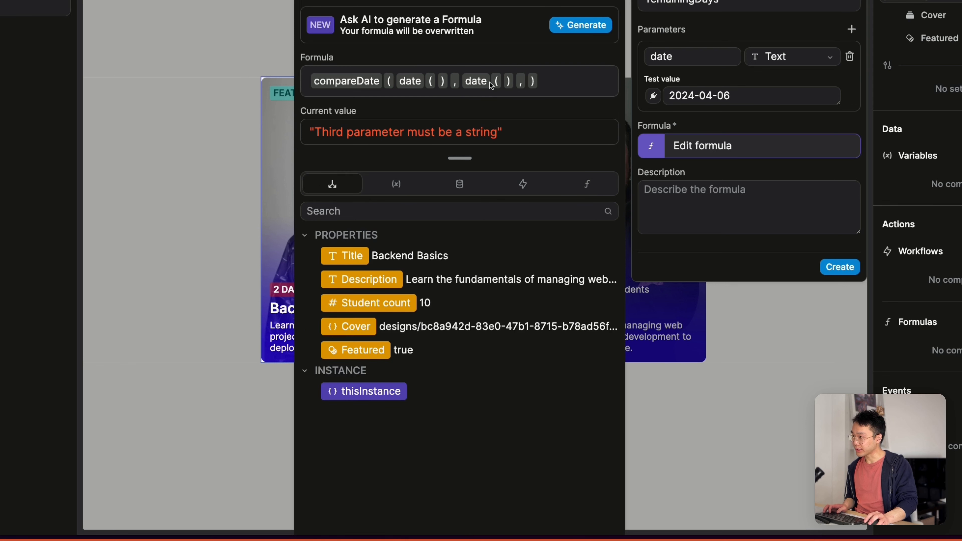
click(522, 184)
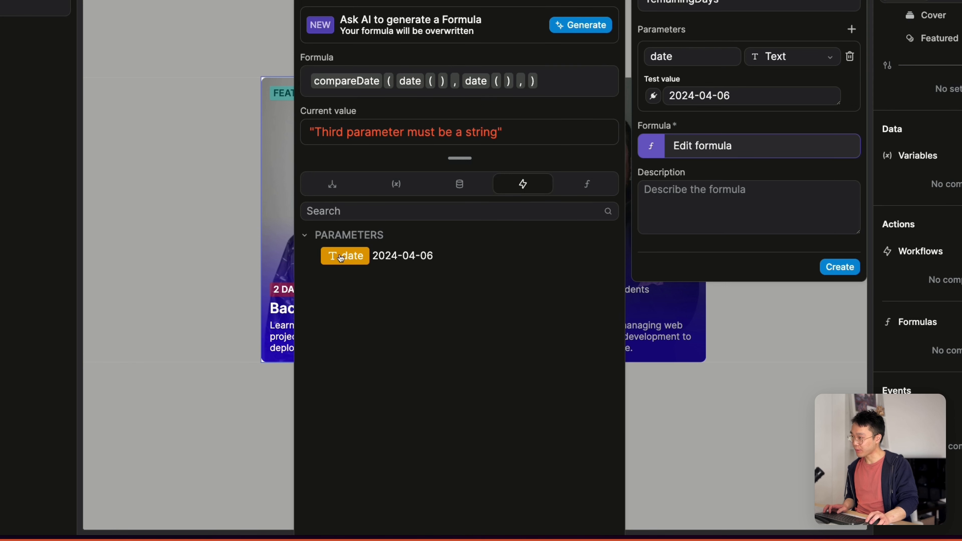
click(353, 259)
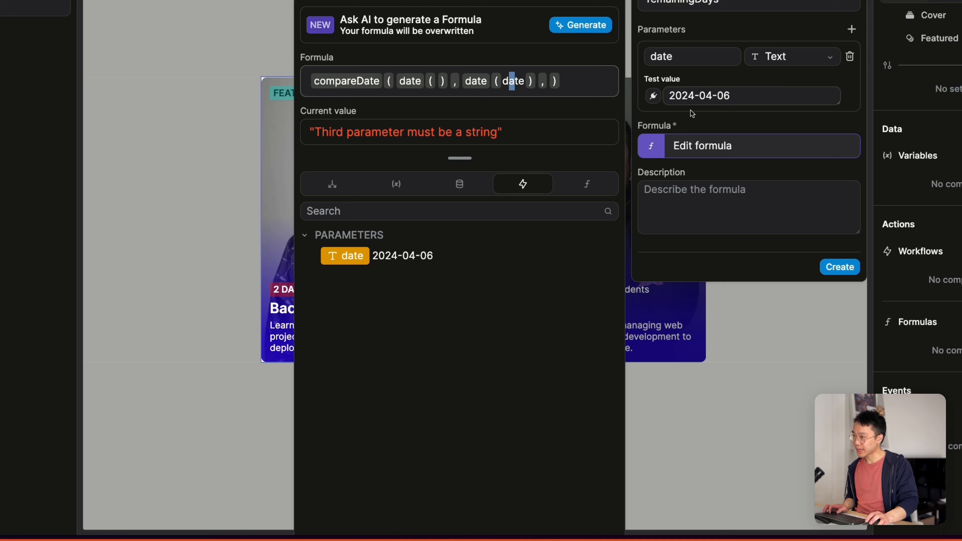
click(550, 84)
text("day")
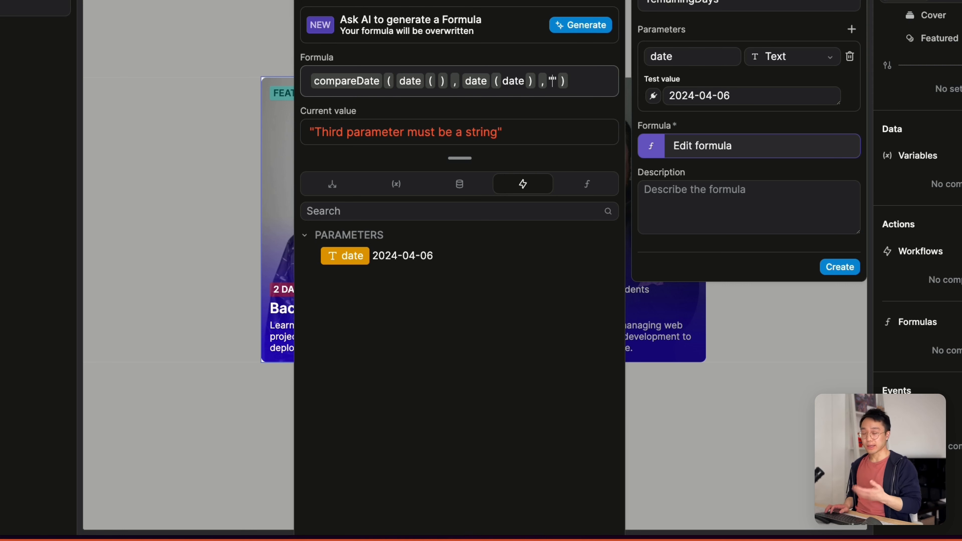
Check the formula's current value and create the remainingDays formula
click(312, 130)
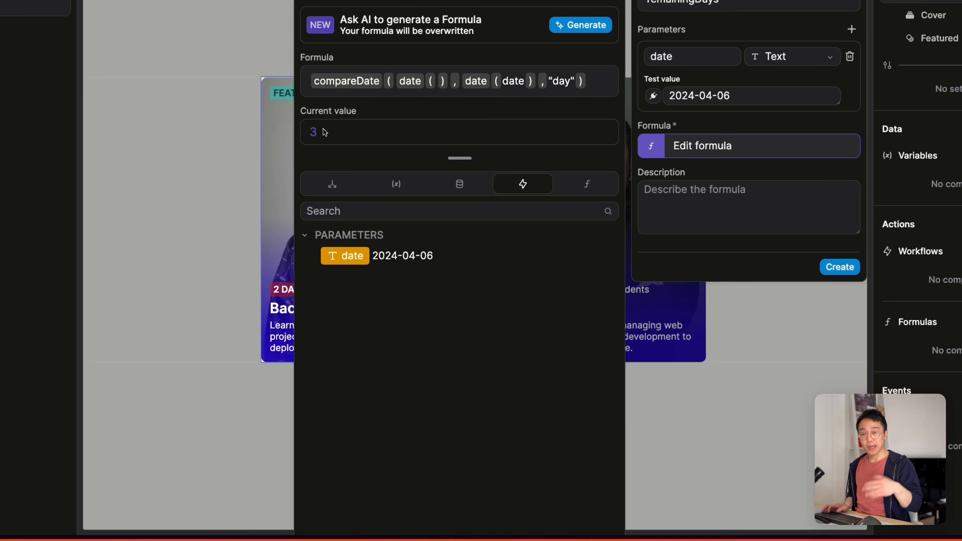
drag(324, 132, 307, 136)
click(340, 134)
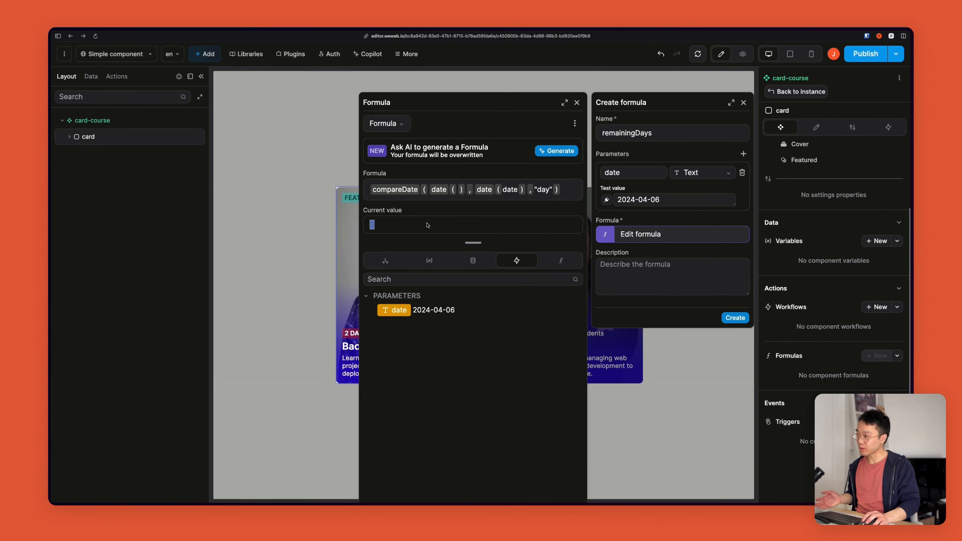
click(735, 318)
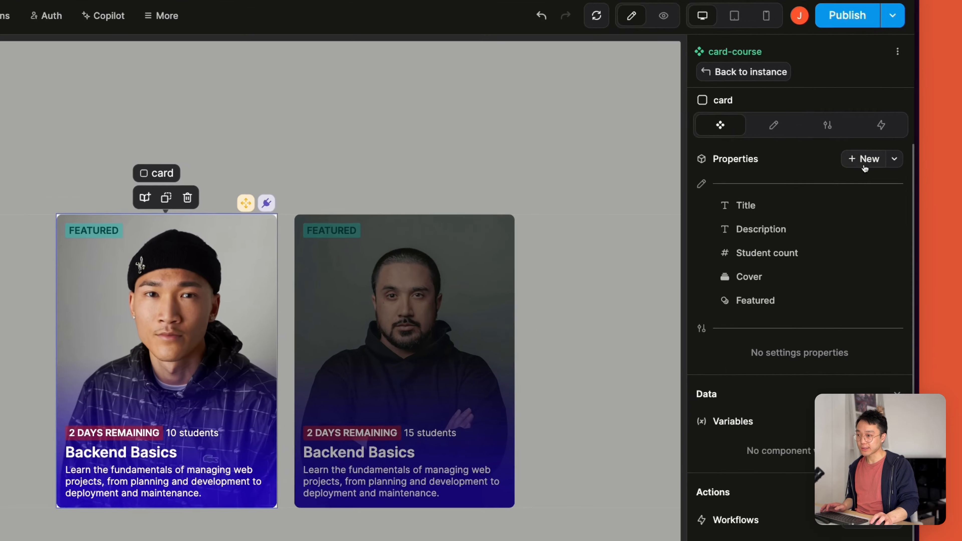
Create a Text property labelled Date on the component and set it to 2024-04-10 on the first card instance
click(863, 165)
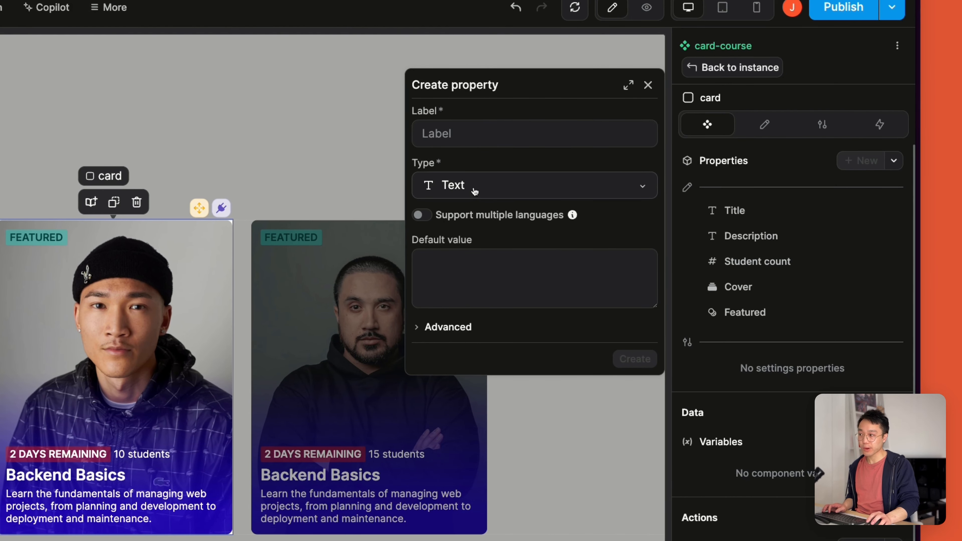
click(441, 134)
text(Date)
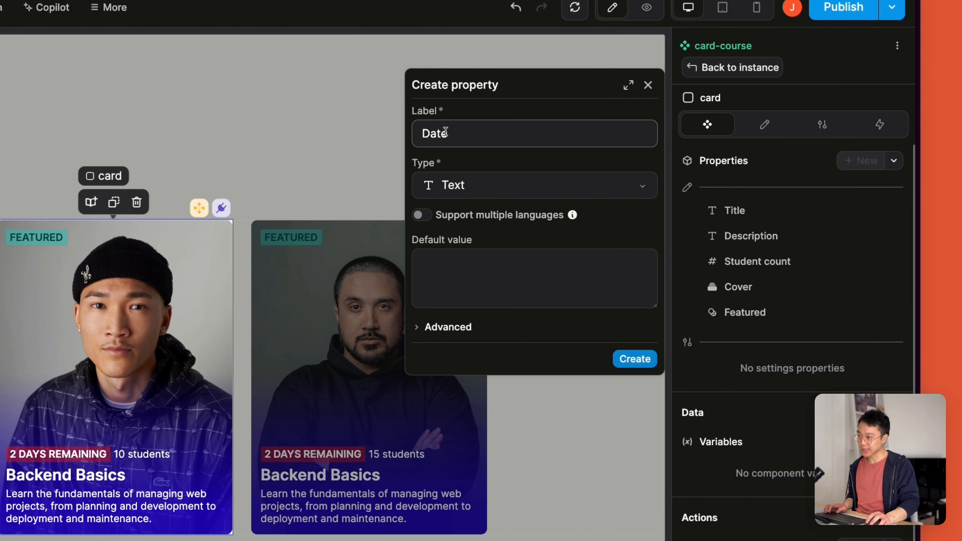
click(635, 359)
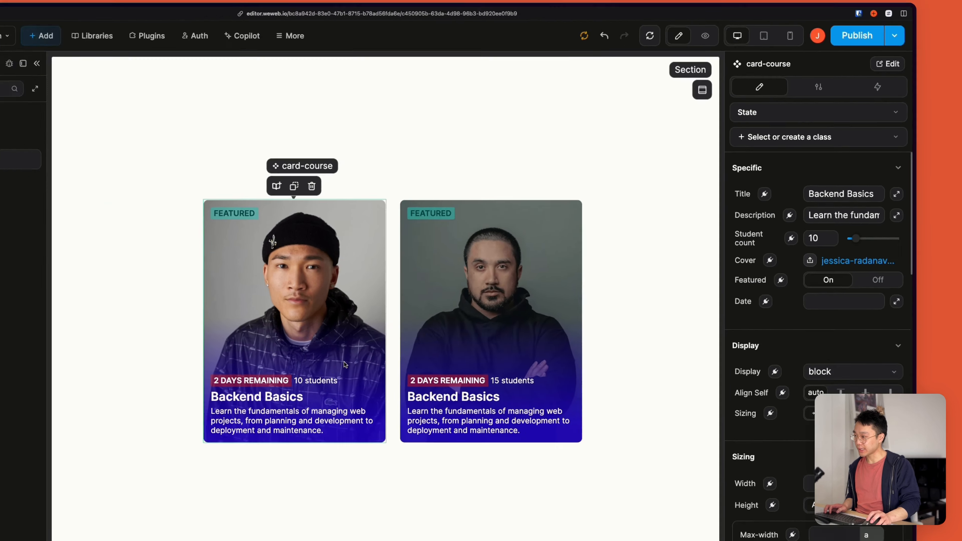
text(2024-)
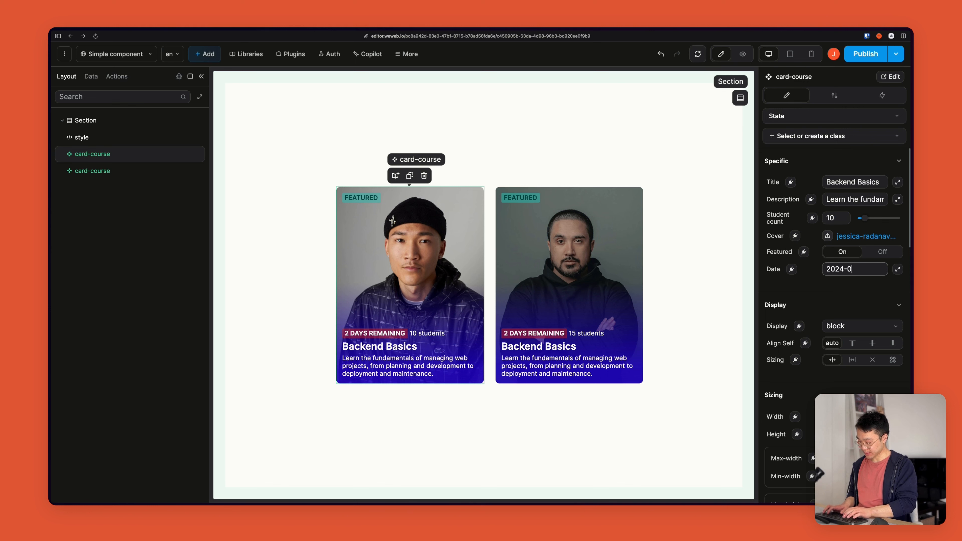
text(04-10)
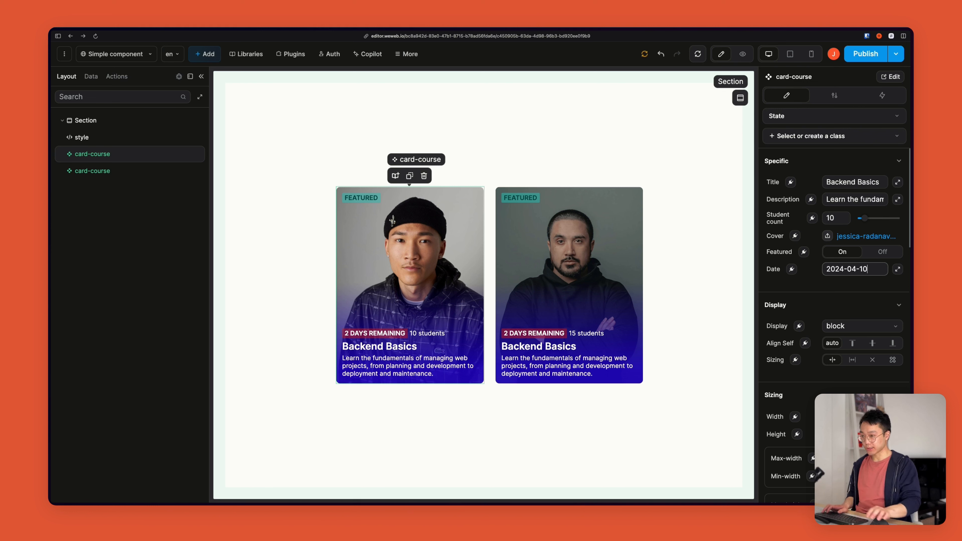
Set the Date of the second card instance to 2024-04-06
key(super+a)
click(612, 266)
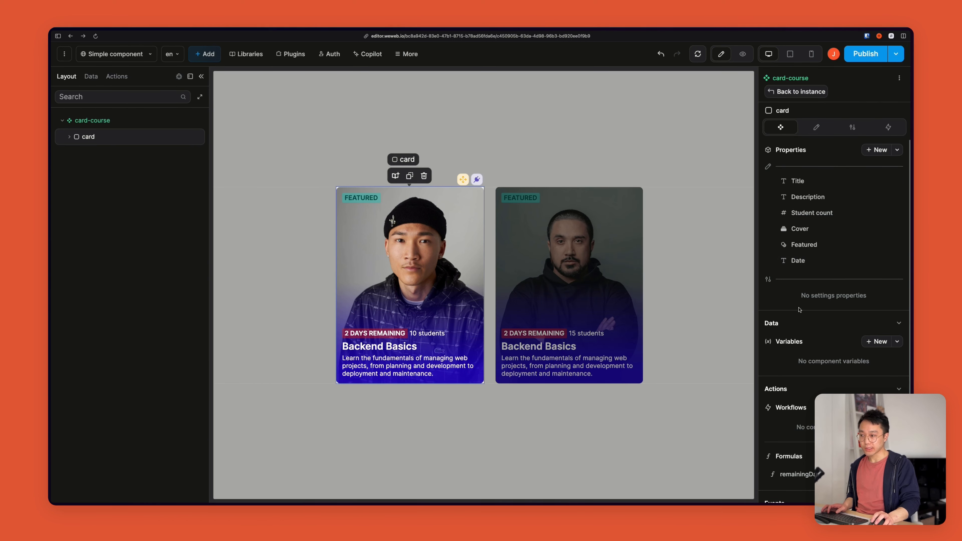
Bind the days-remaining label's text to the remainingDays formula with the Date property as its argument
click(352, 332)
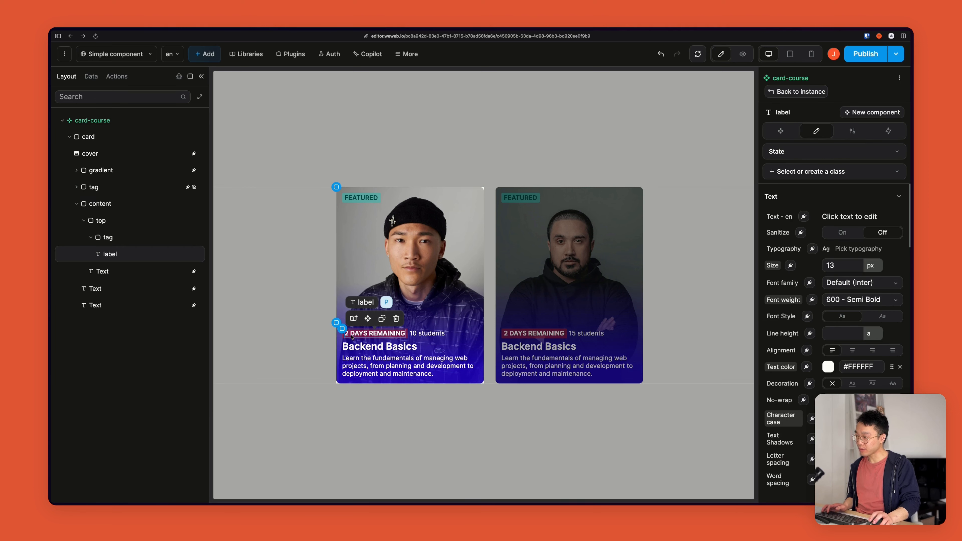
click(802, 216)
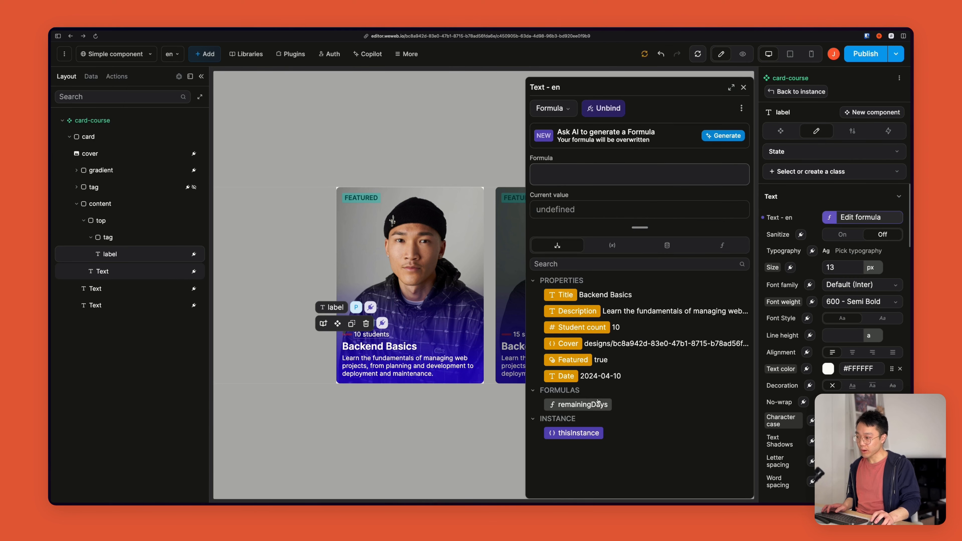
click(584, 405)
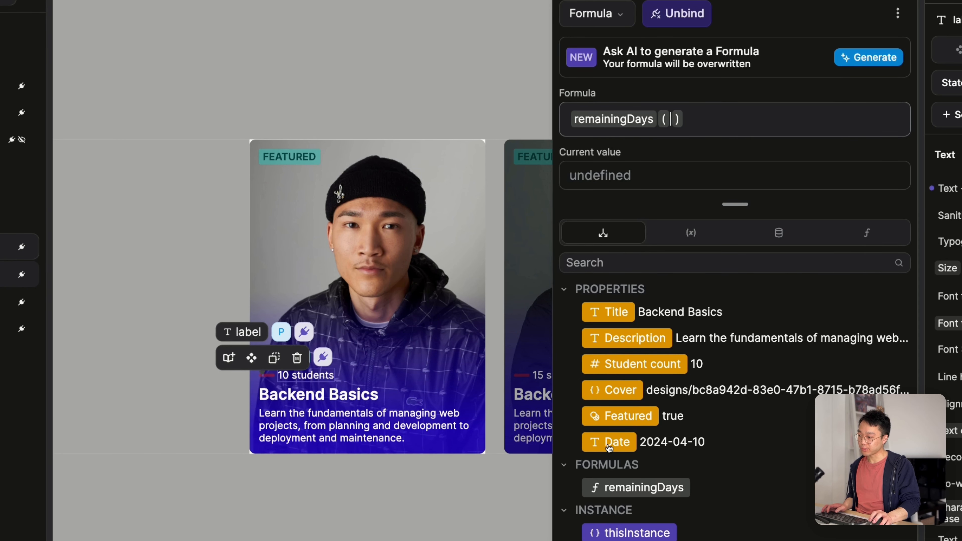
click(629, 444)
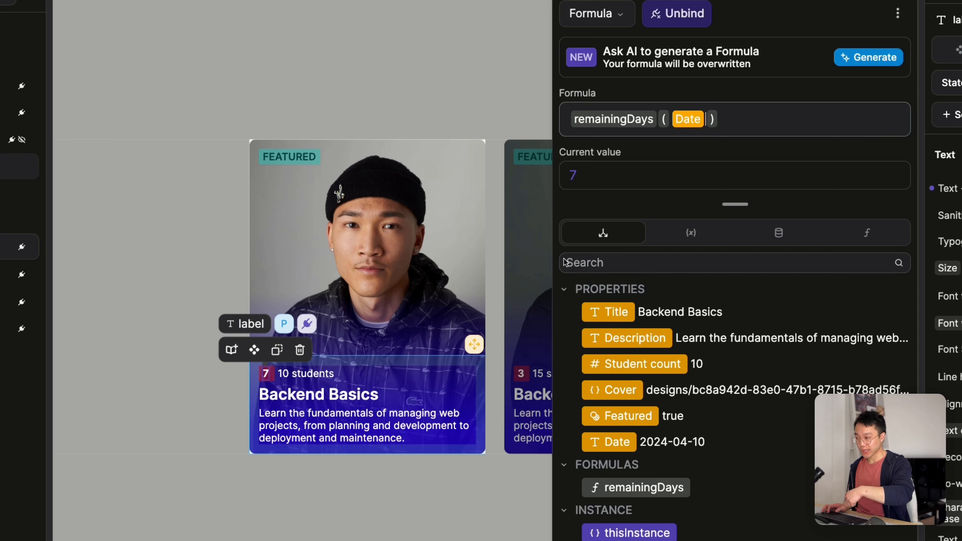
Append the string " days remaining" to the label's text formula after remainingDays(Date)
key(Right)
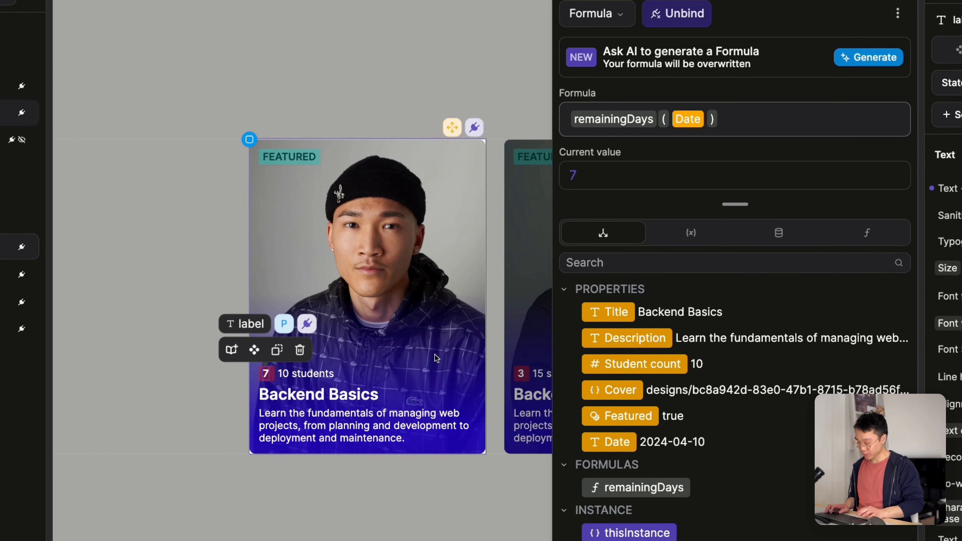
text(+)
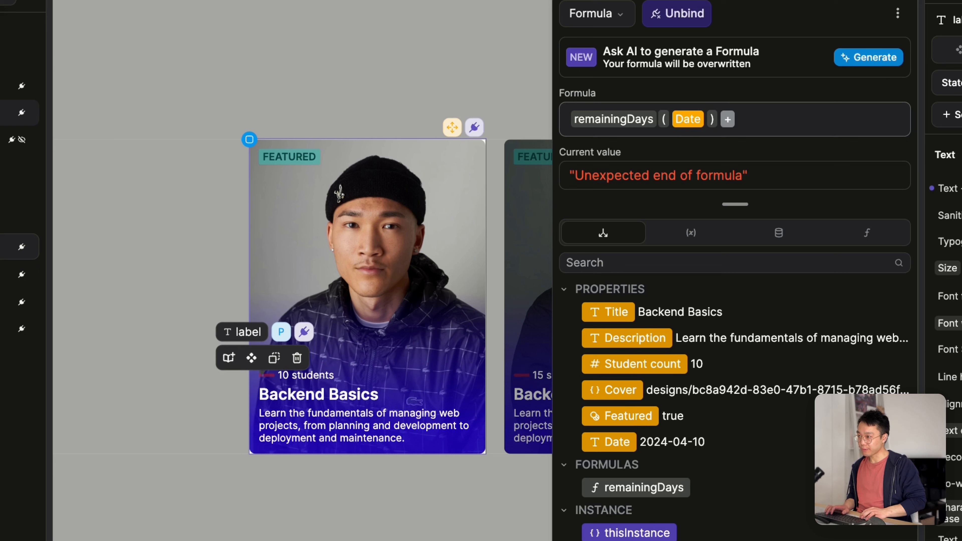
text(" ")
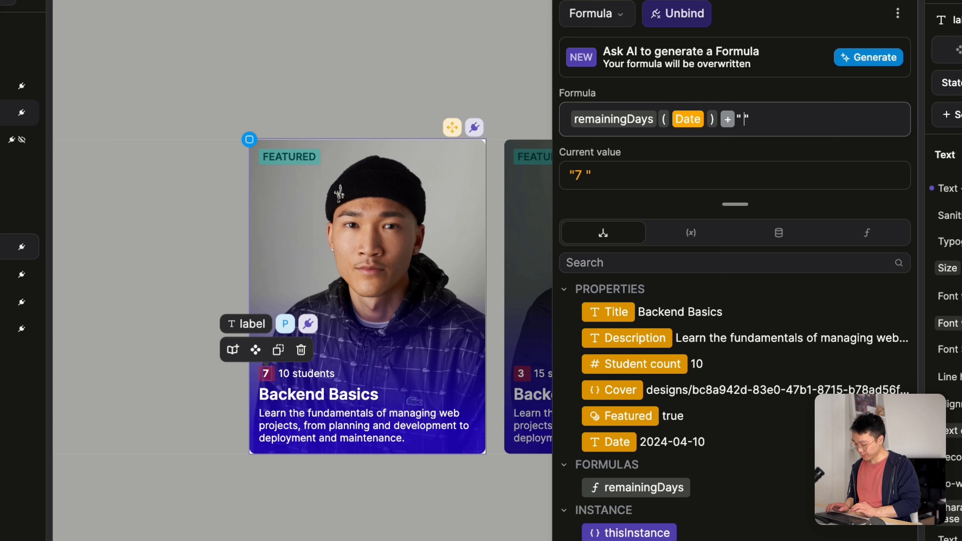
text(days ra)
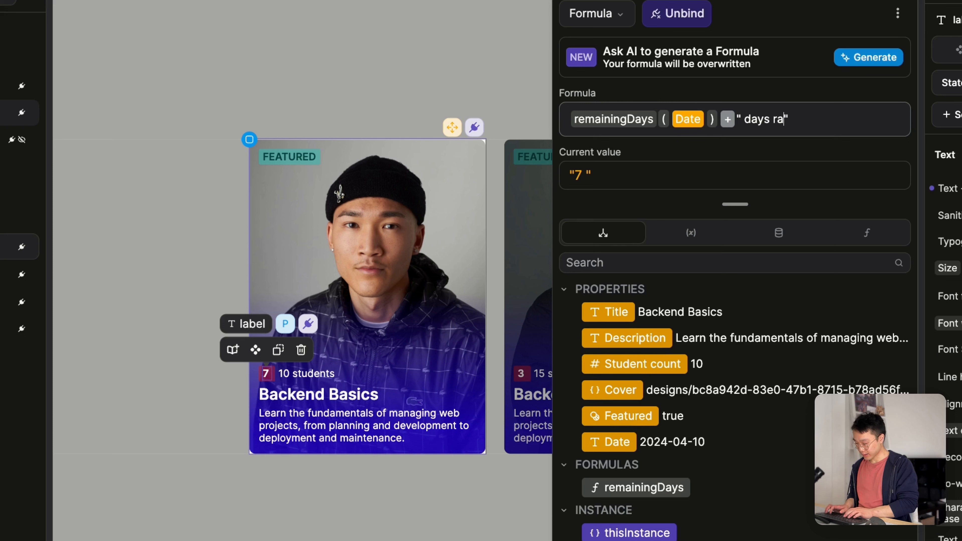
key(BackSpace)
text(emaining)
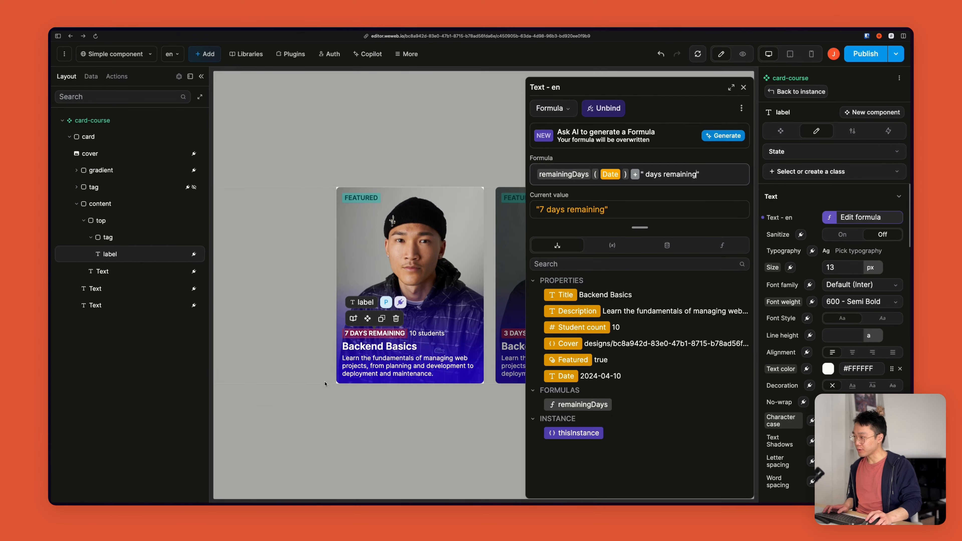
click(744, 87)
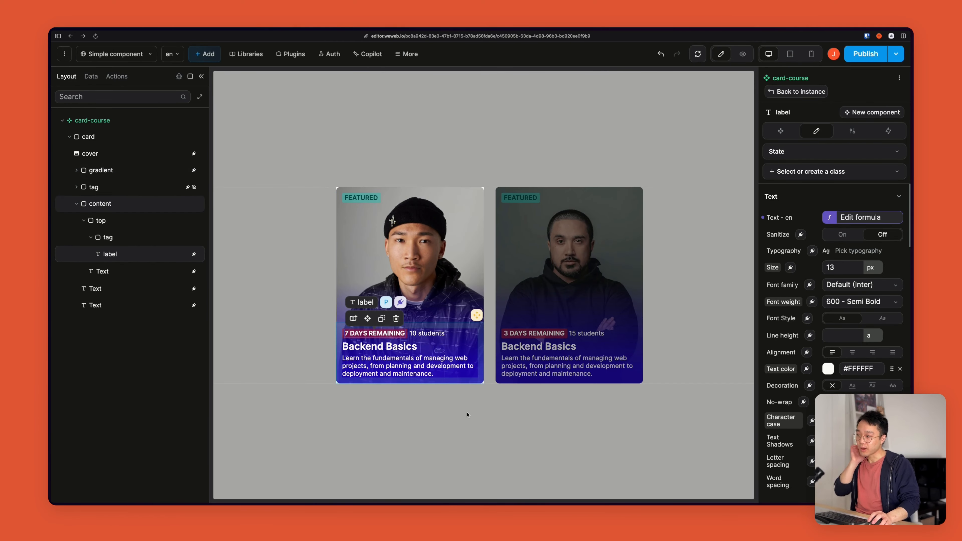
Bind the days-remaining tag's conditional rendering to the formula remainingDays(Date) < 4
click(392, 334)
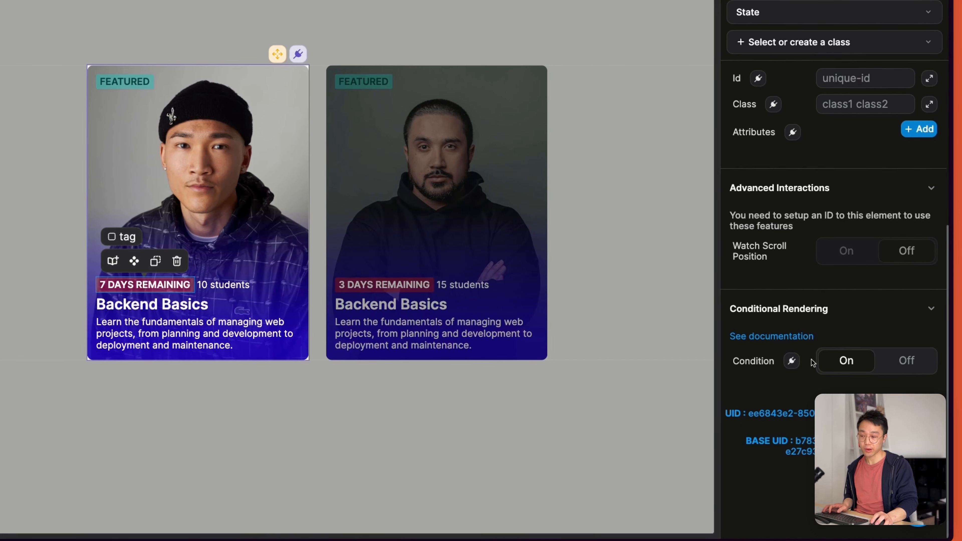
click(792, 362)
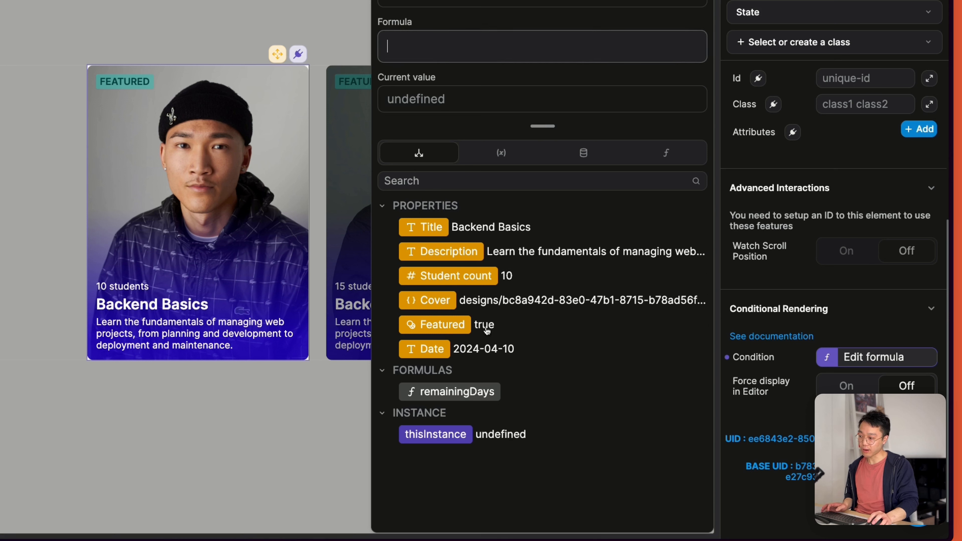
click(451, 391)
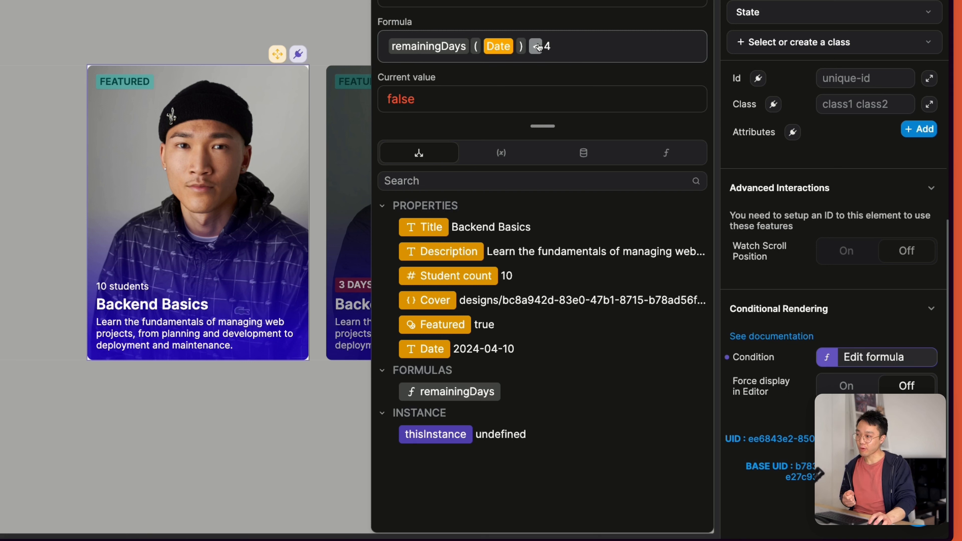
drag(570, 45, 384, 48)
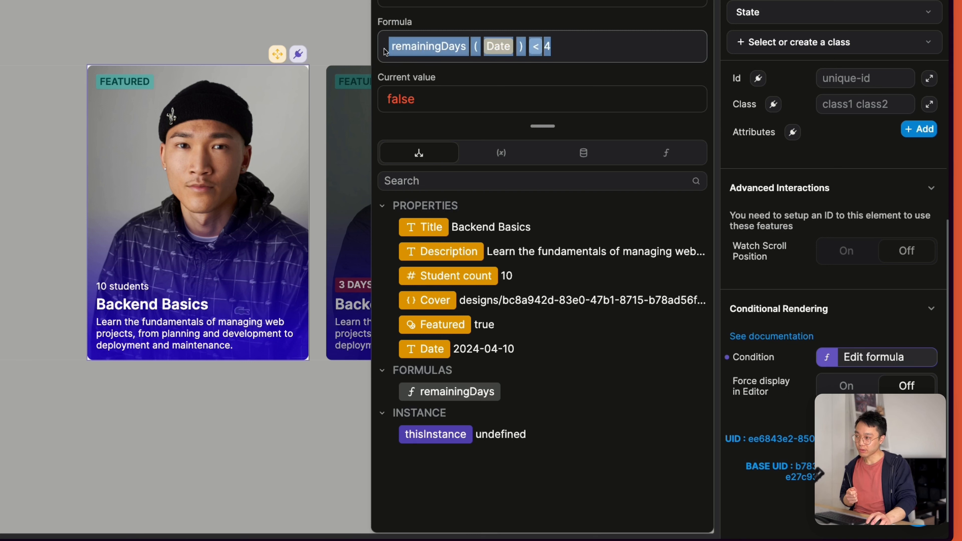
click(386, 47)
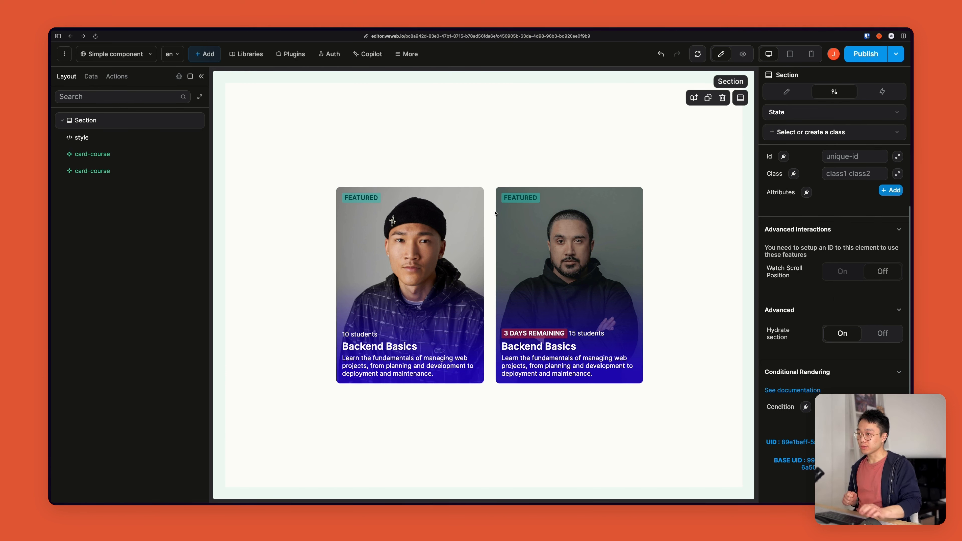
Start a new property on the card-course component with the type Select and the label Variant
click(598, 237)
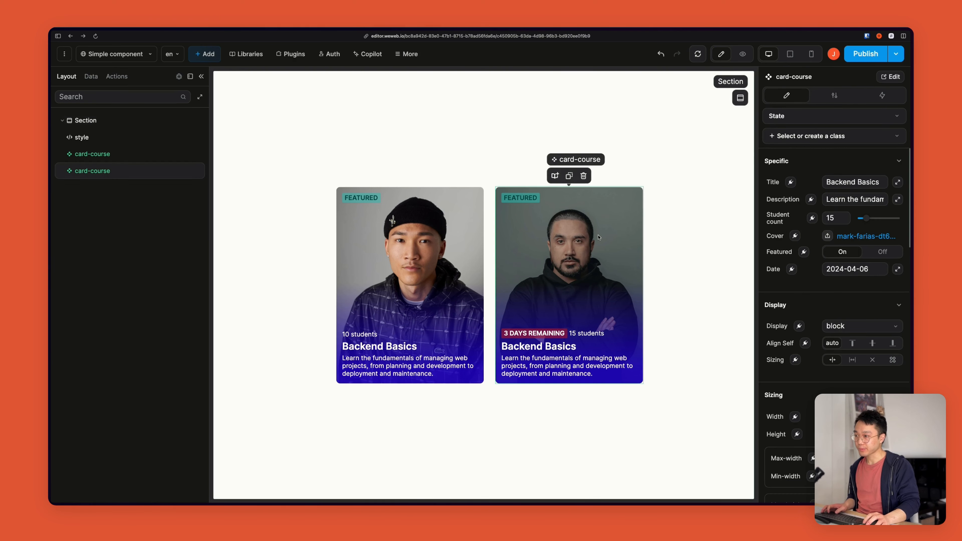
double_click(598, 237)
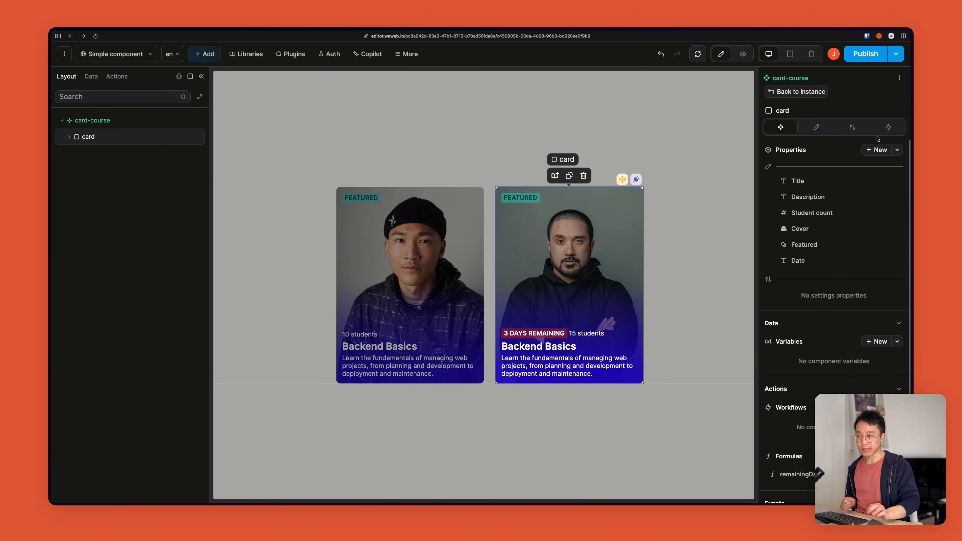
click(876, 150)
click(671, 165)
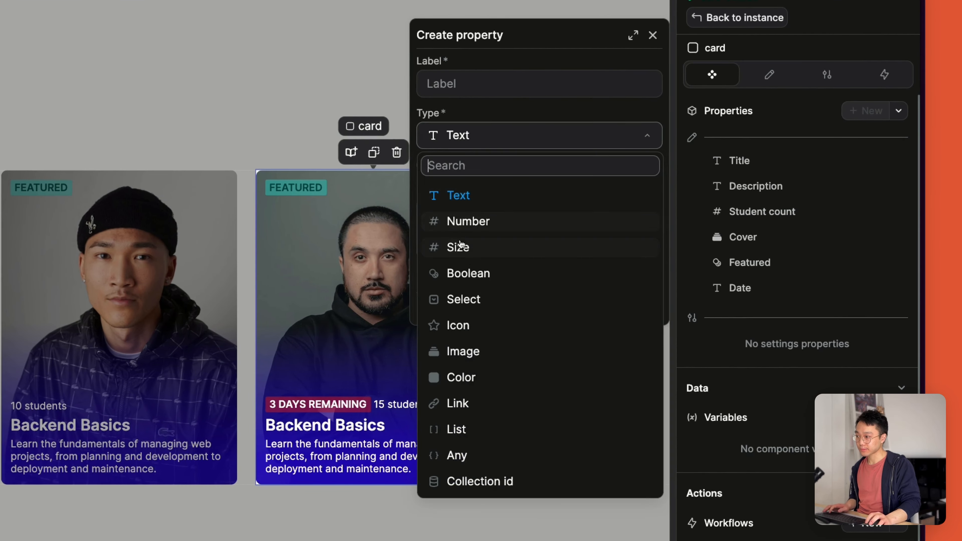
click(462, 298)
click(447, 85)
text(V)
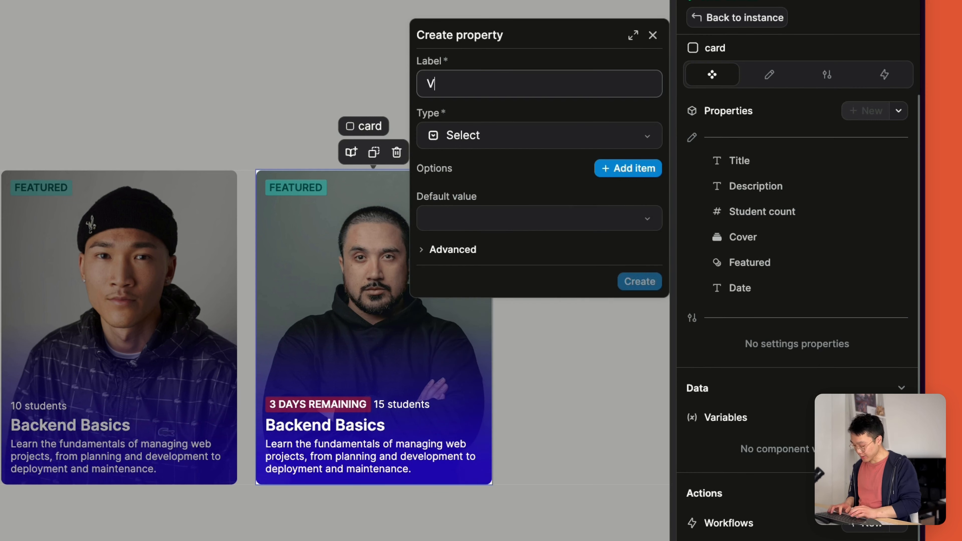
text(ariant)
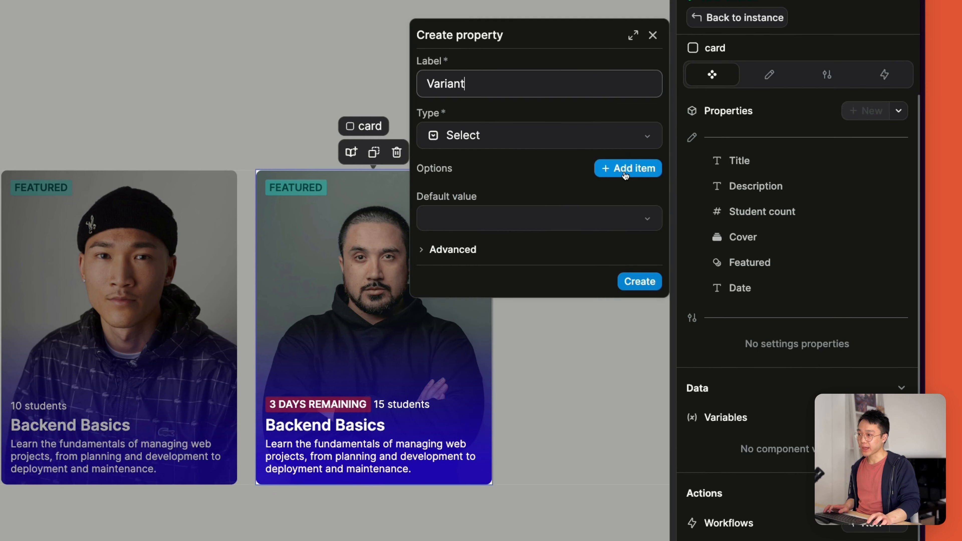
Add two options to the Variant property: Simple with value simple and Complex with value complex
click(625, 174)
click(625, 175)
click(455, 215)
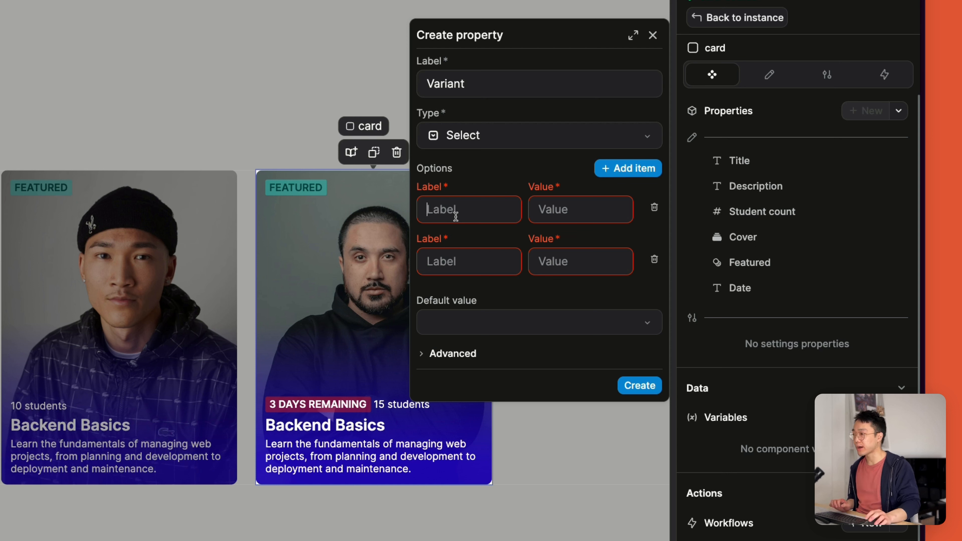
text(Si)
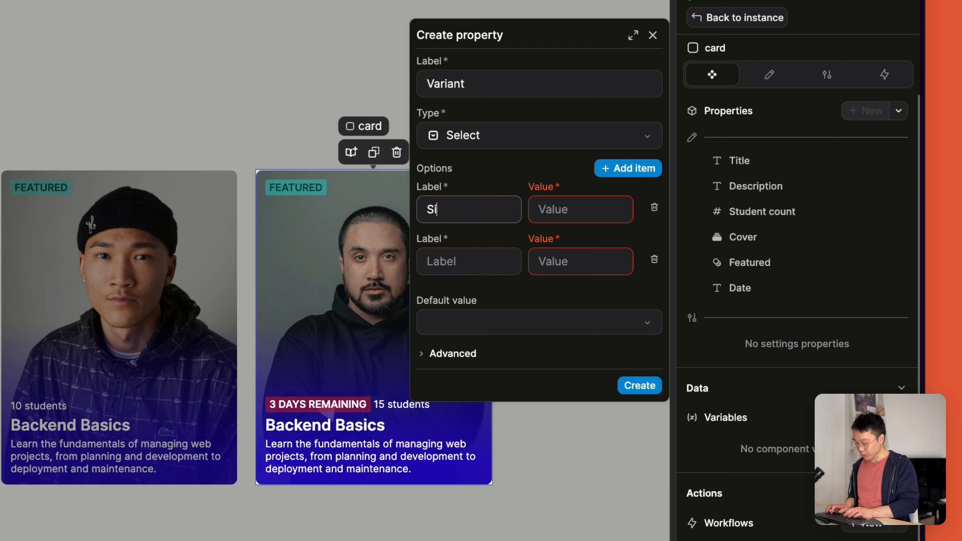
text(mple)
click(493, 261)
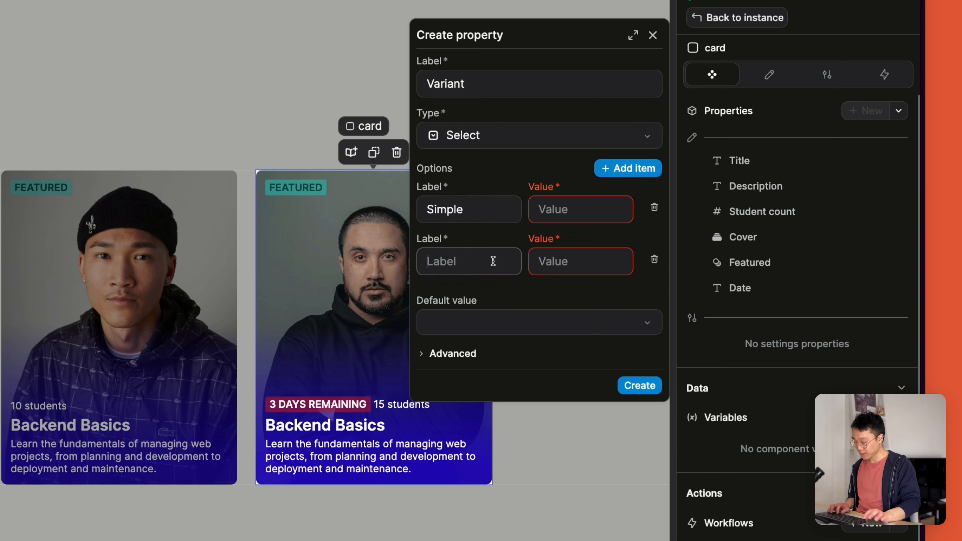
text(Complex)
click(551, 209)
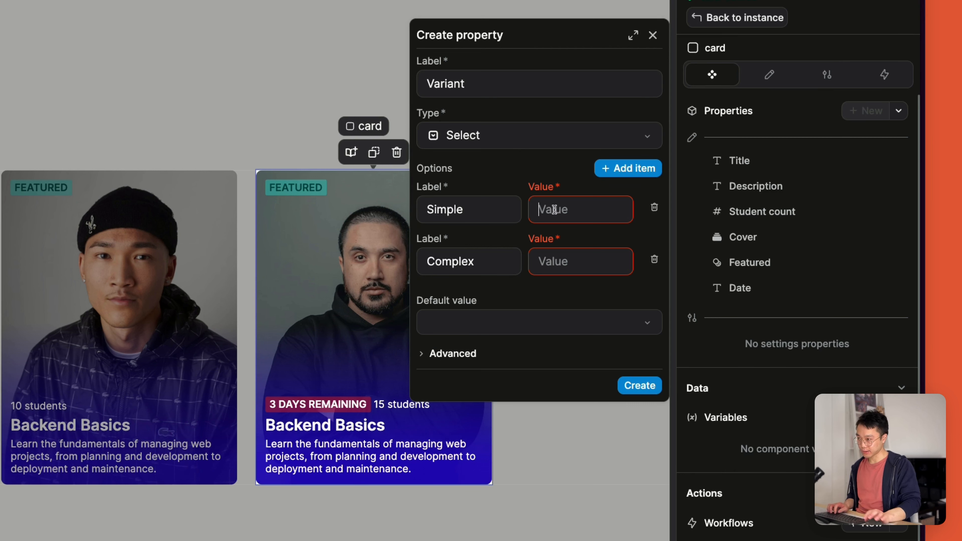
text(simple)
click(535, 255)
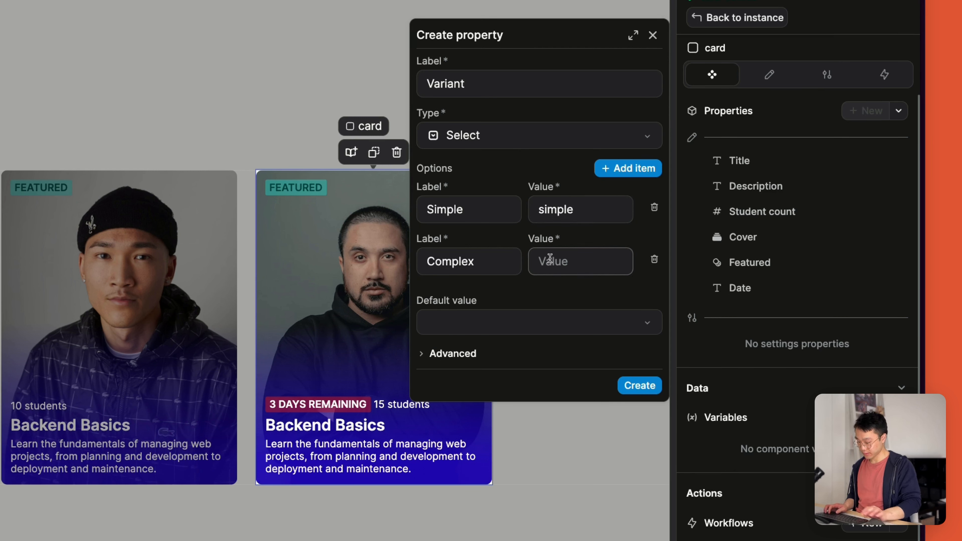
text(complex)
Make Complex the default value of Variant and create the property
click(473, 322)
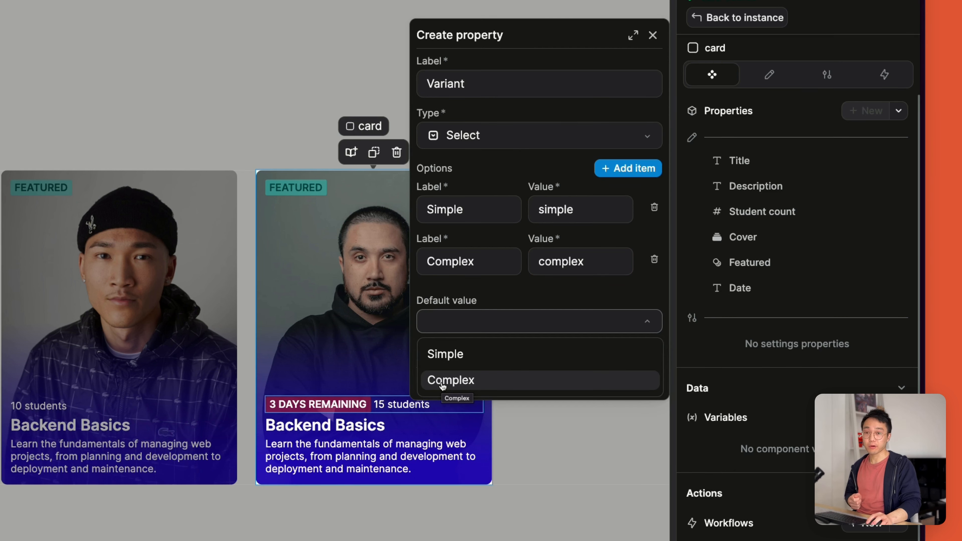
click(458, 380)
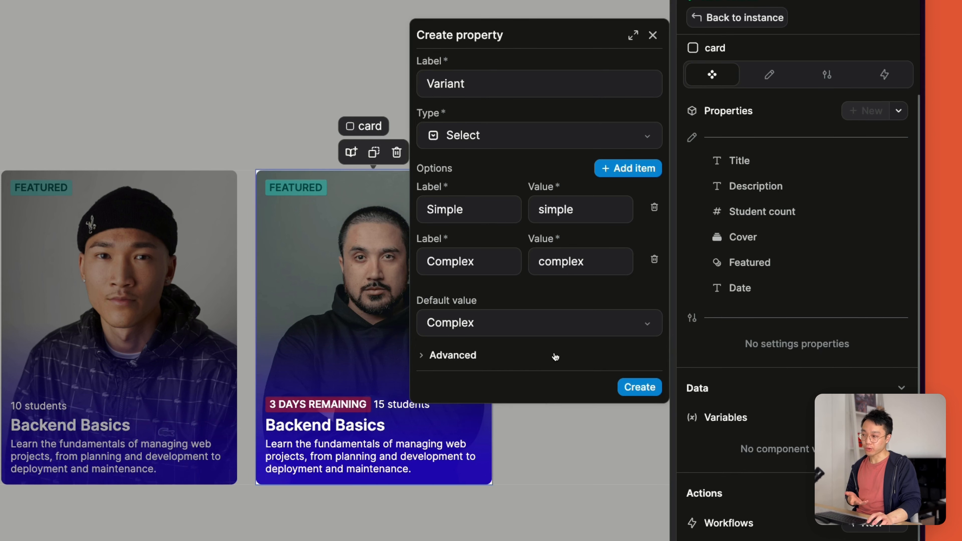
click(645, 389)
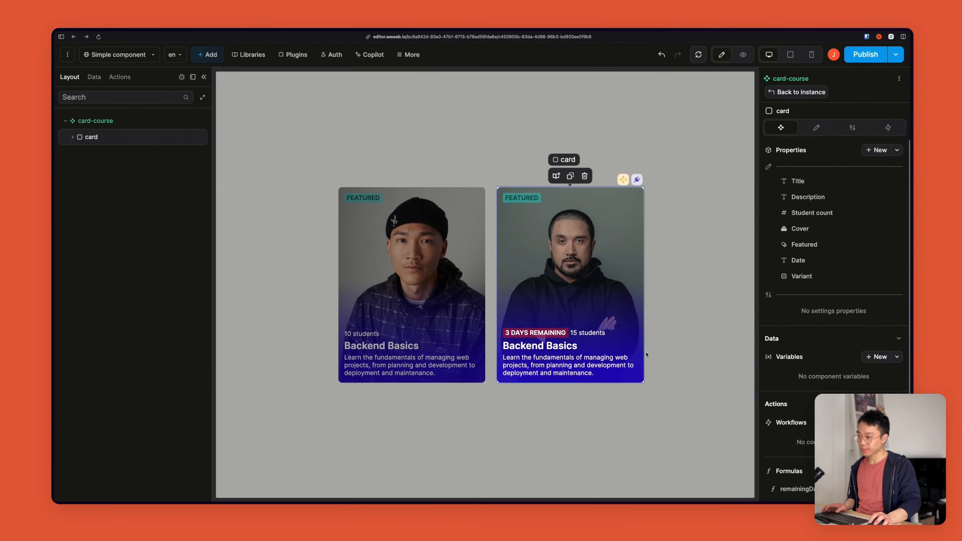
Set the first card instance's Variant to Simple on the page
click(529, 373)
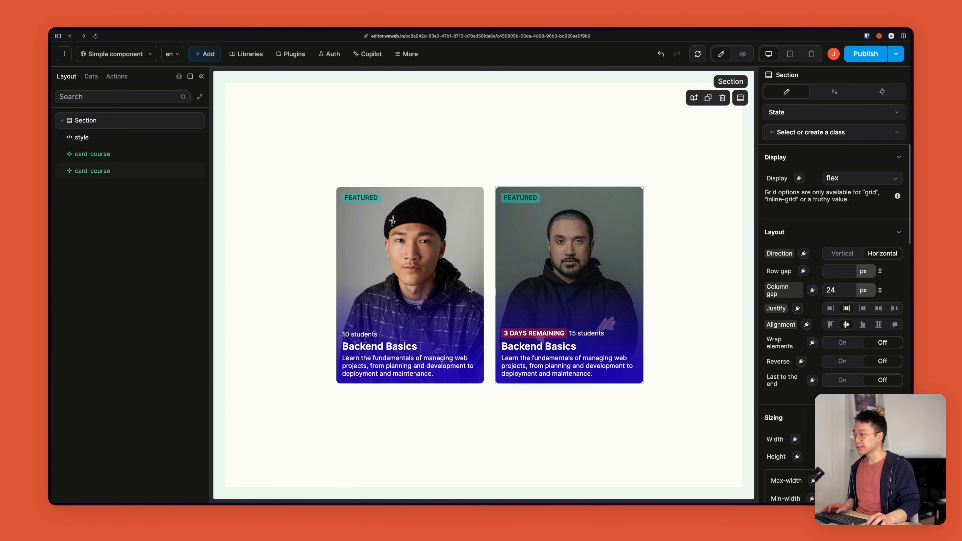
click(412, 238)
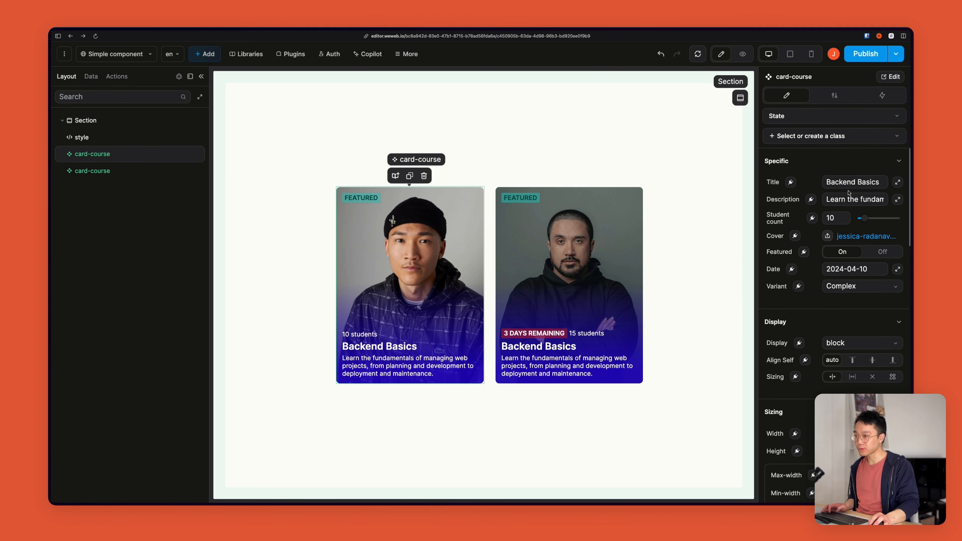
click(849, 287)
click(839, 305)
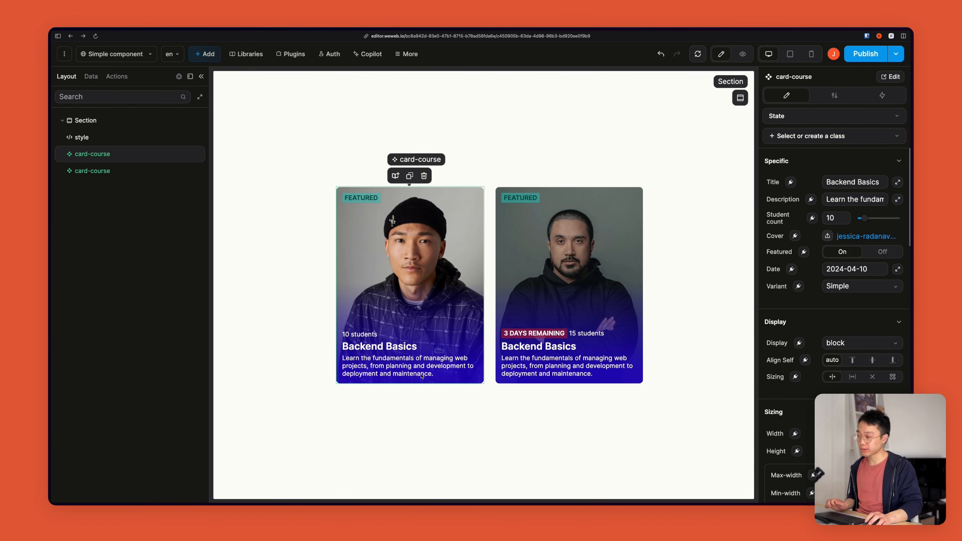
Bind the conditional rendering of the card-course description text to the formula Variant = "complex"
double_click(411, 373)
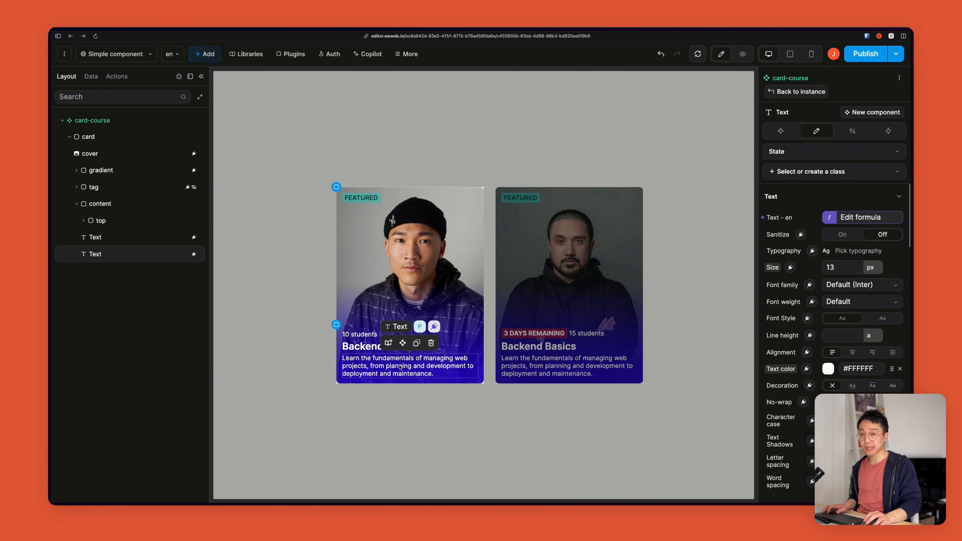
click(852, 130)
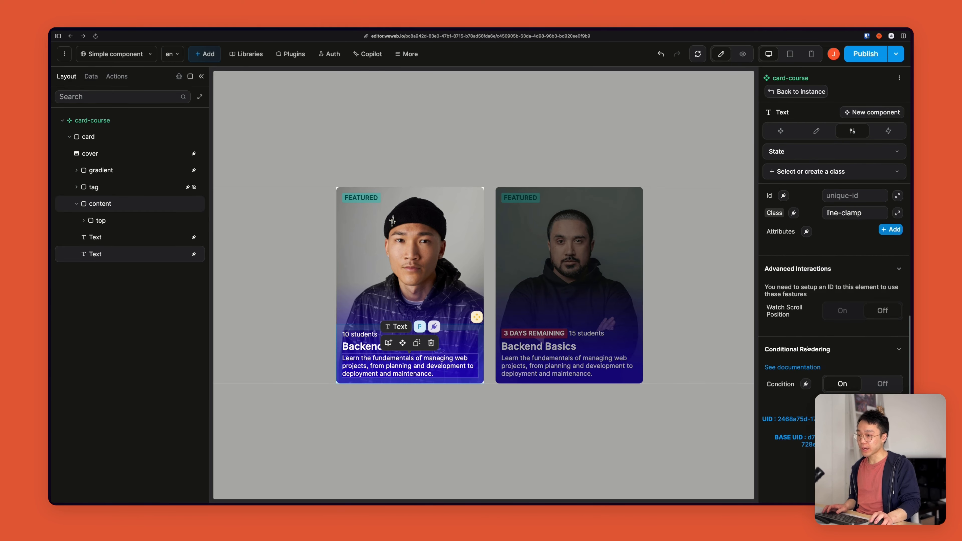
click(806, 384)
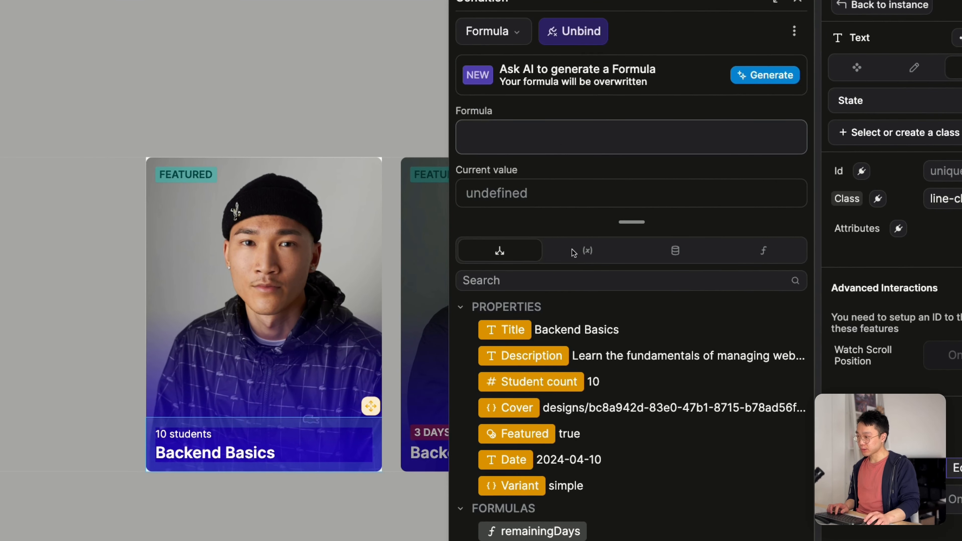
click(525, 489)
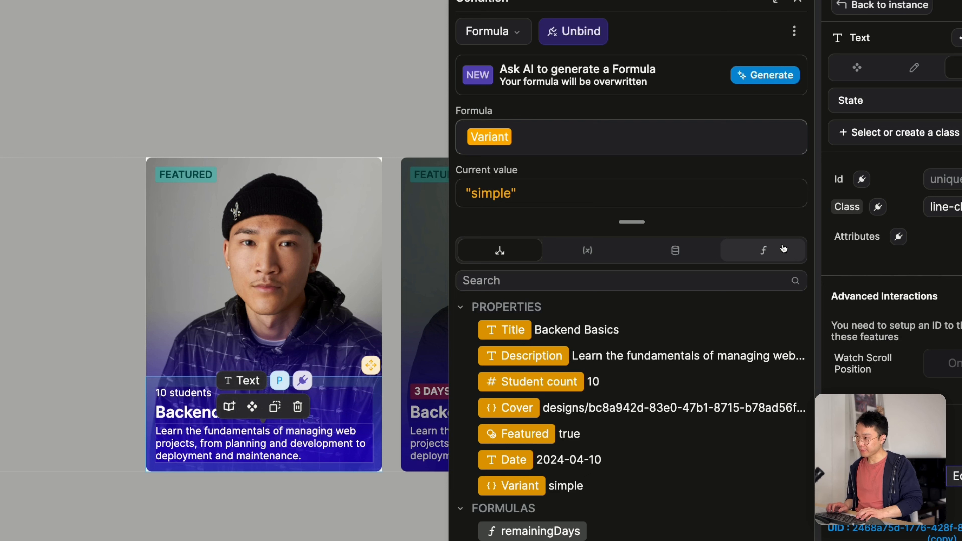
text(= )
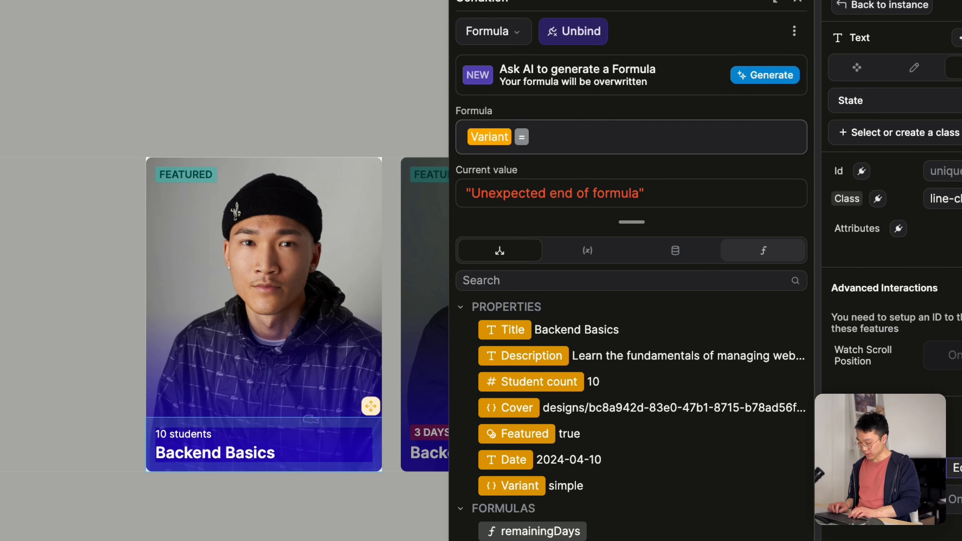
text(complex)
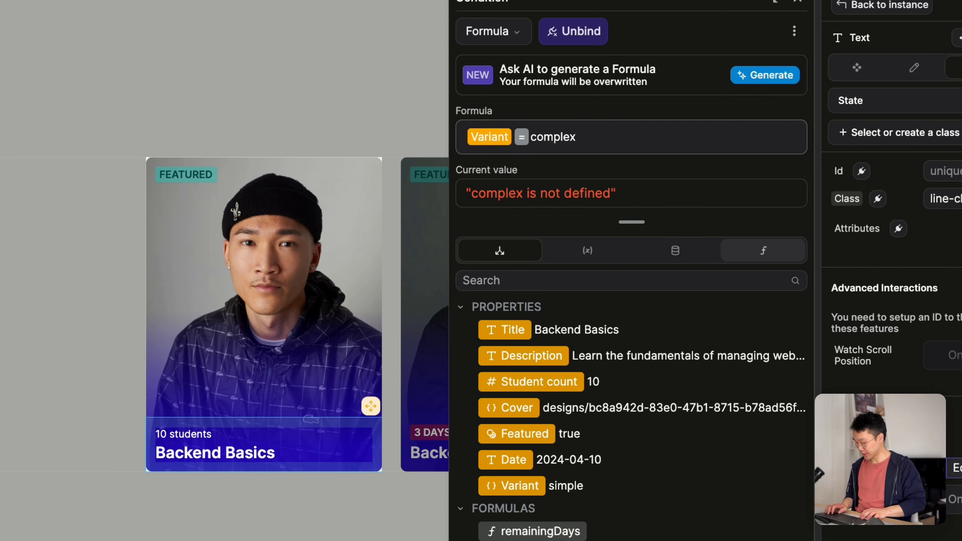
key(alt+Left)
text(")
key(alt+Right)
text(")
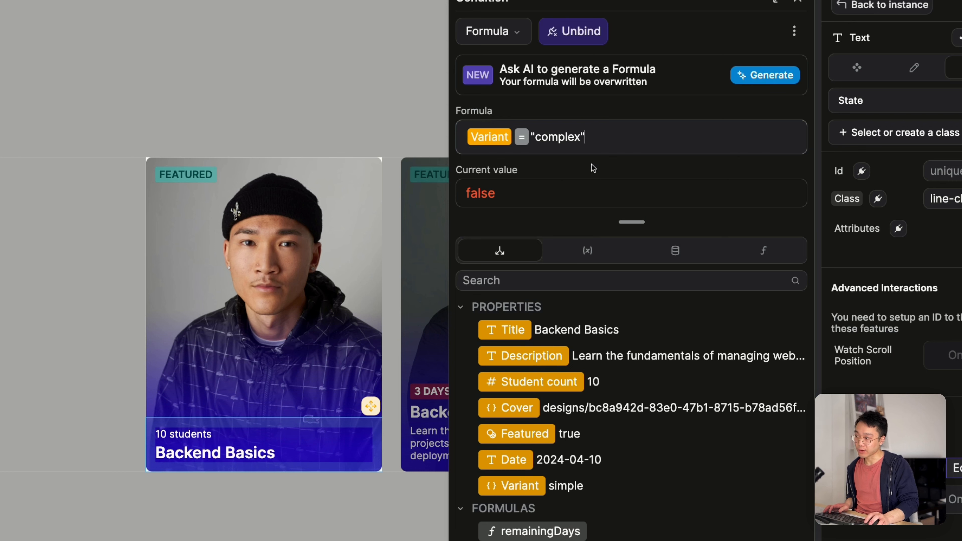
click(796, 2)
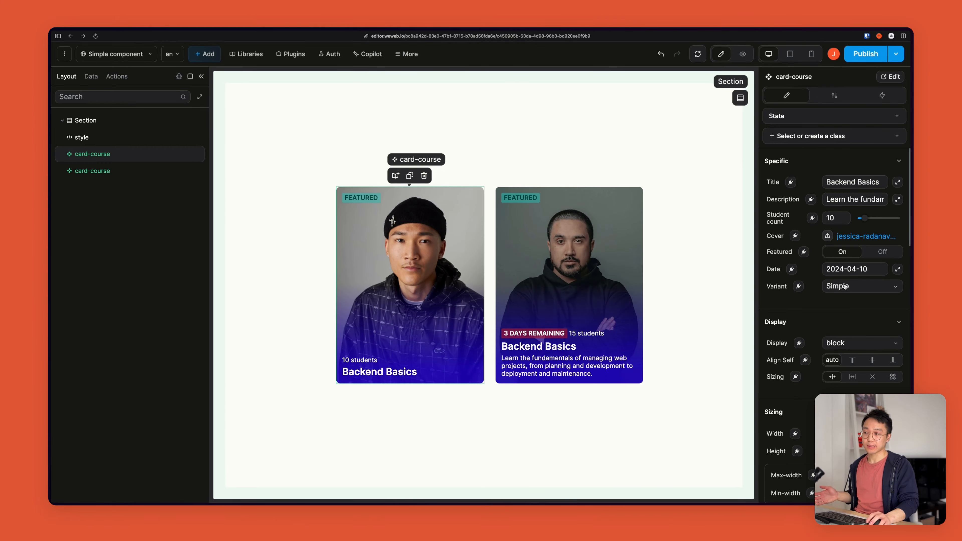
Test the first card's Variant by switching it to Complex and back to Simple, twice
click(845, 287)
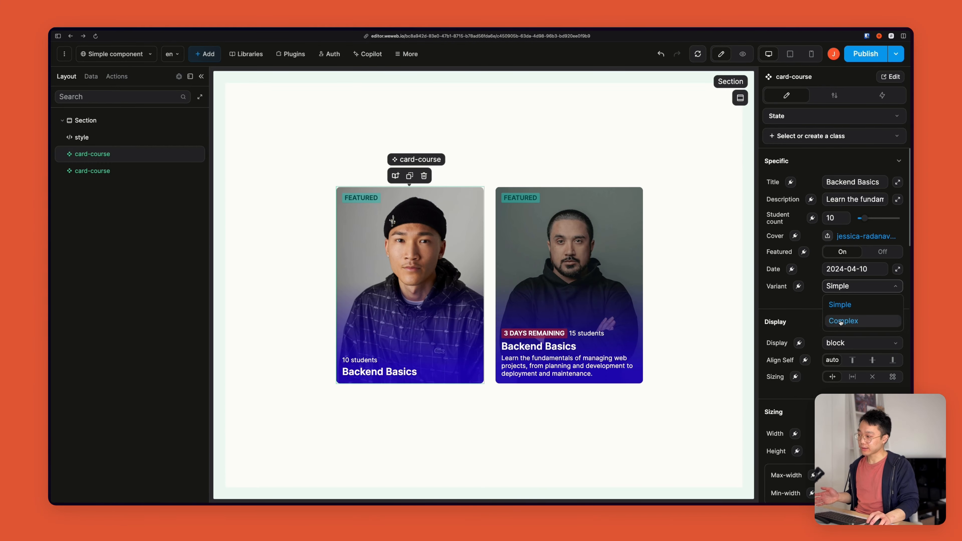
click(839, 320)
click(846, 287)
click(840, 304)
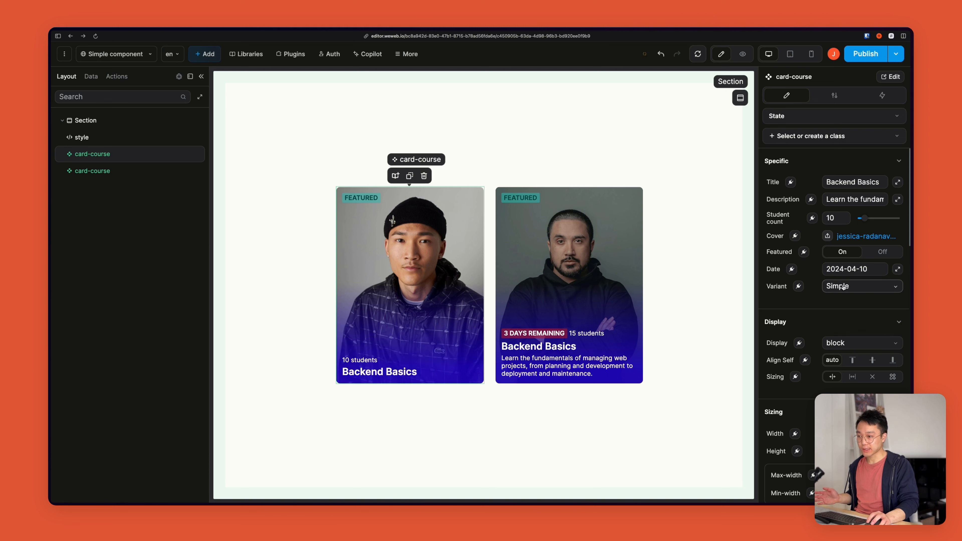
click(841, 286)
click(841, 321)
click(838, 287)
click(840, 304)
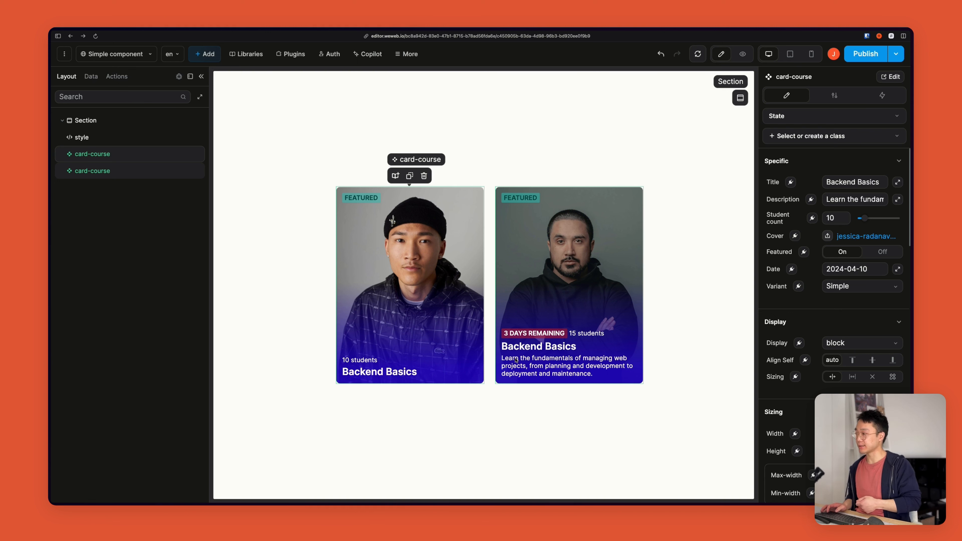
click(731, 151)
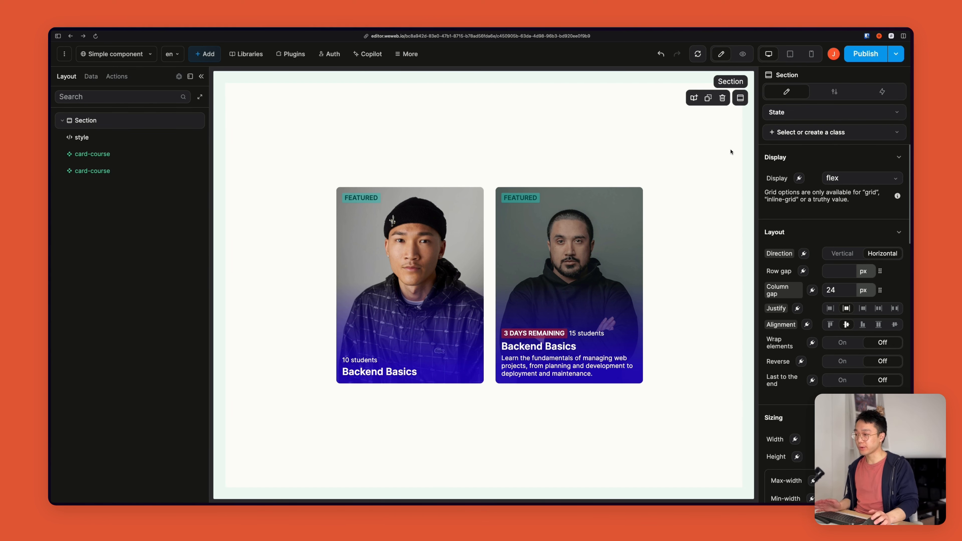
click(614, 235)
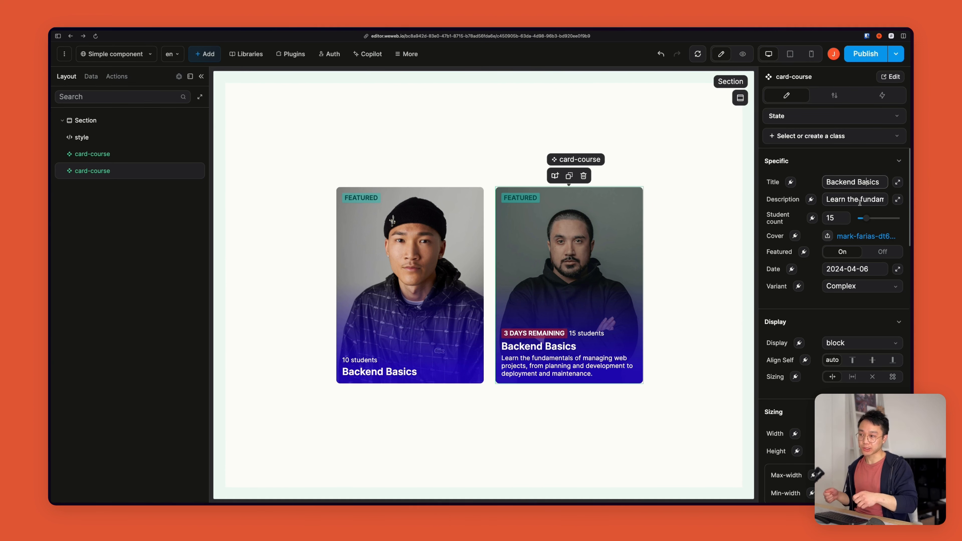
click(488, 242)
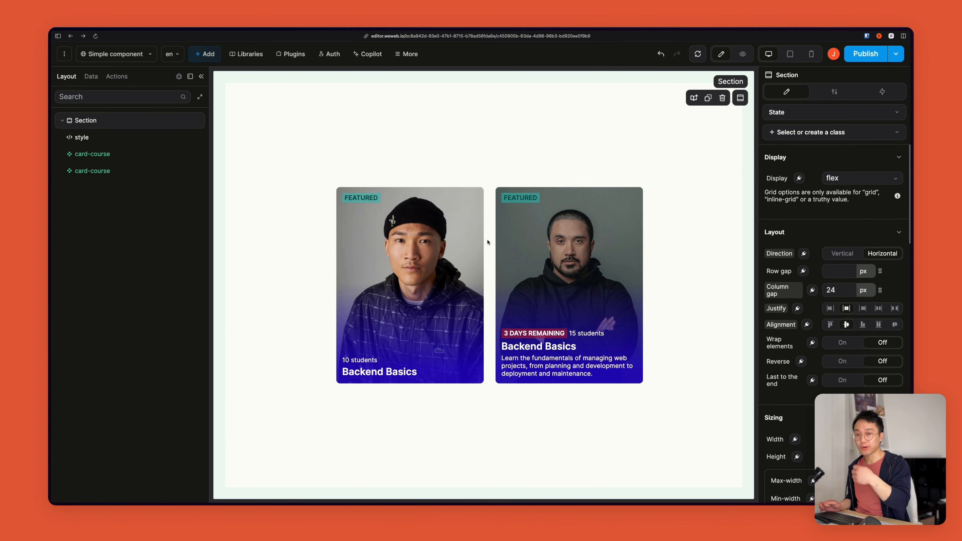
Delete the second card-course instance and wrap the remaining one in a Flexbox container
click(527, 241)
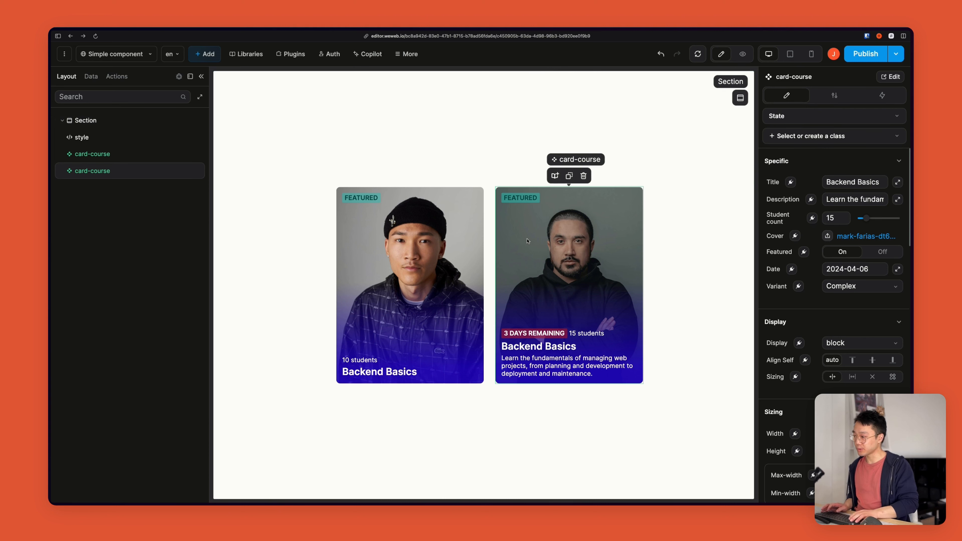
key(BackSpace)
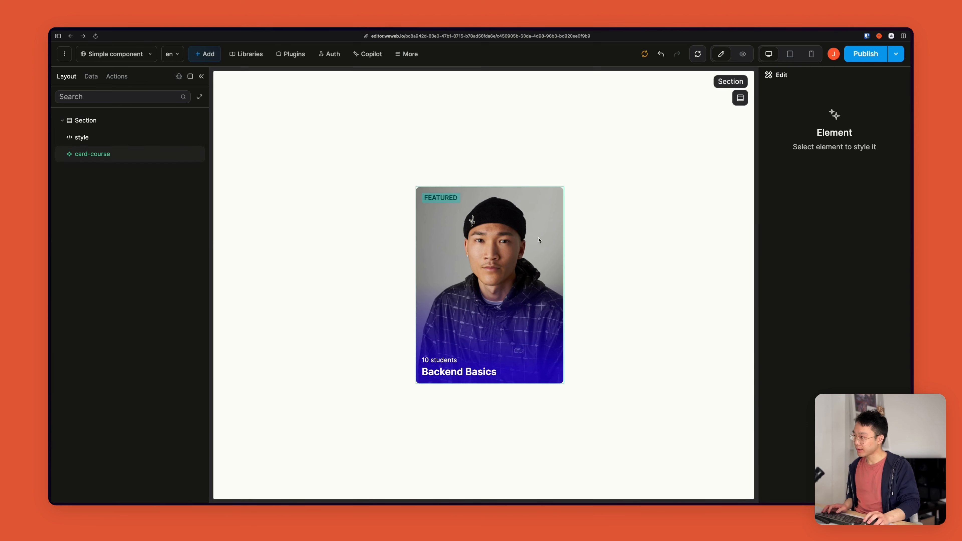
click(539, 241)
key(super+g)
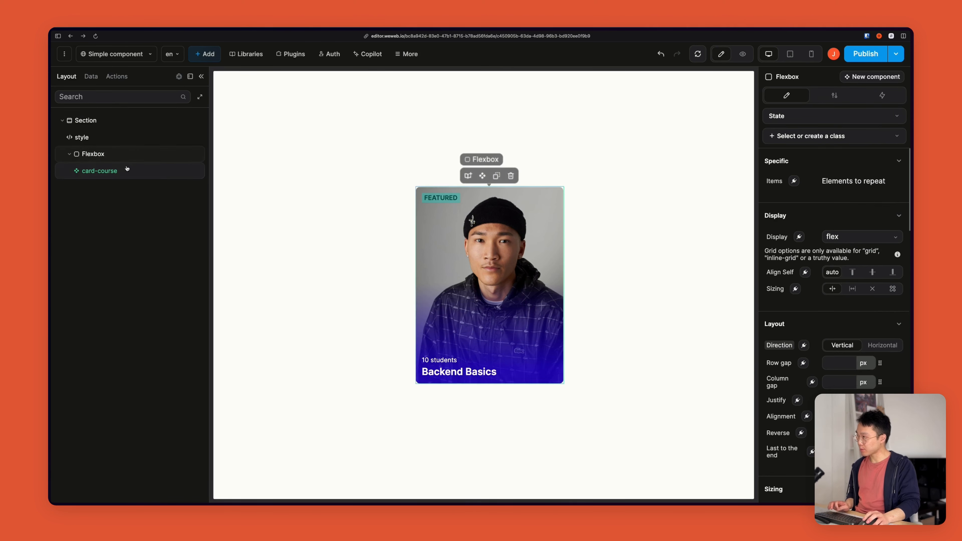
Rename the Flexbox around the card as grid and set its display mode to grid
double_click(89, 157)
text(grid)
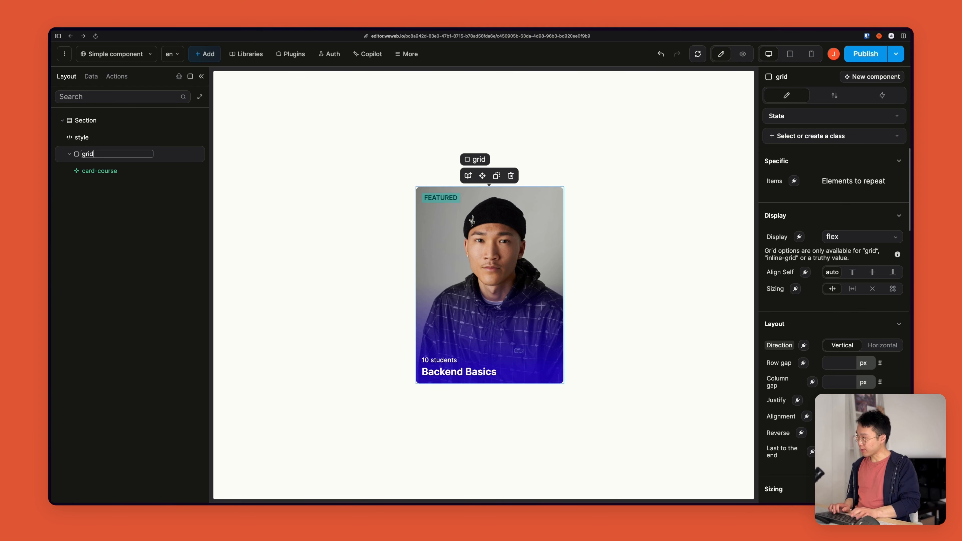
key(Return)
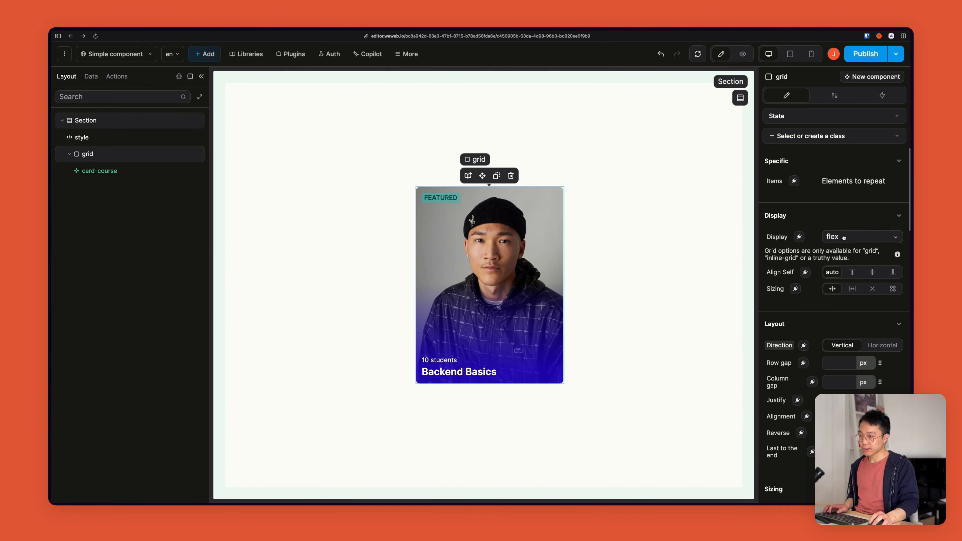
click(843, 237)
click(844, 320)
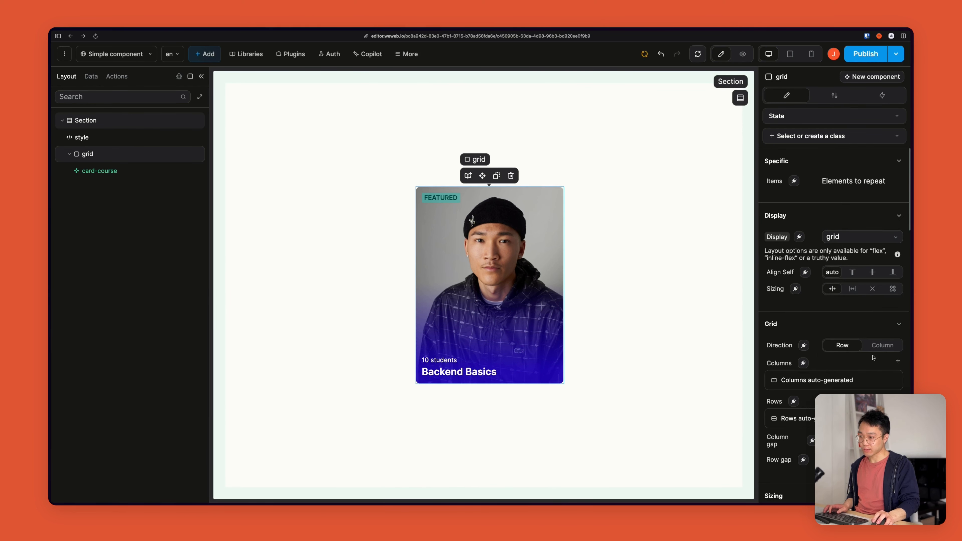
Add columns to the grid container until it has four columns of 1 fr each
scroll(877, 341, down, 2)
click(898, 311)
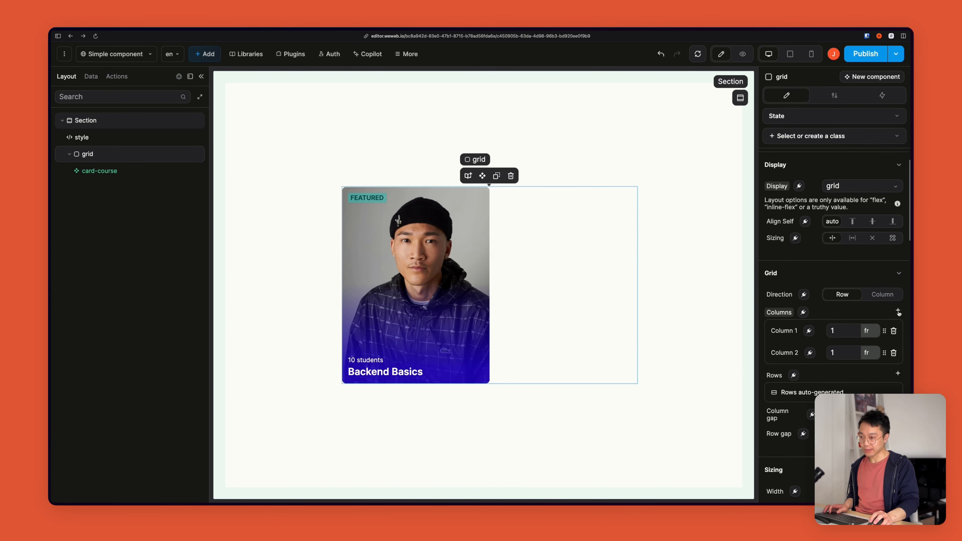
click(898, 311)
click(899, 311)
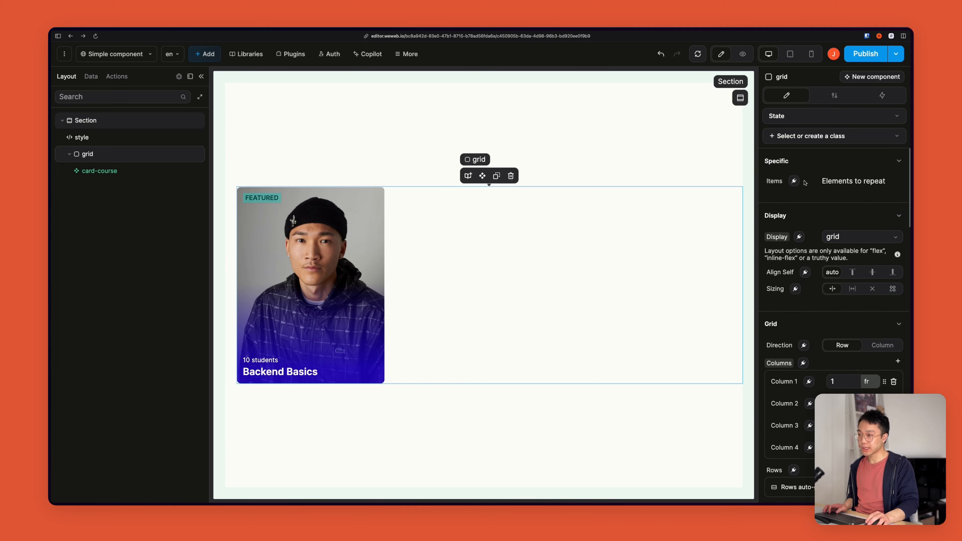
Bind the grid container's repeated items to the courses collection
click(793, 188)
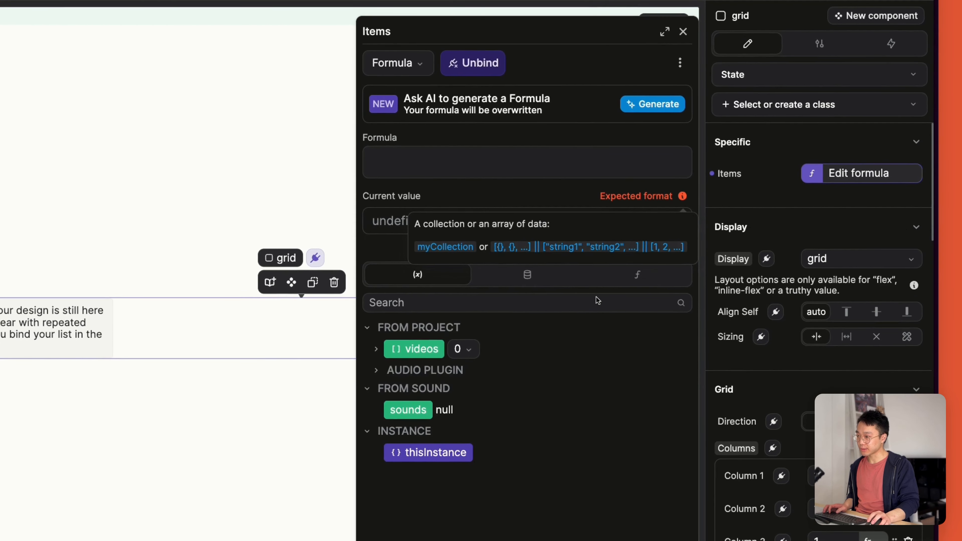
click(527, 274)
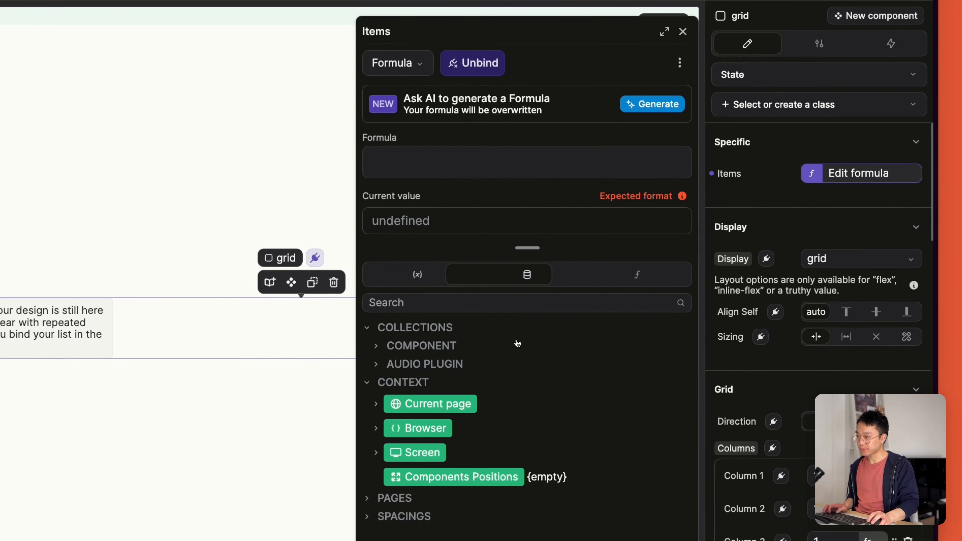
click(402, 346)
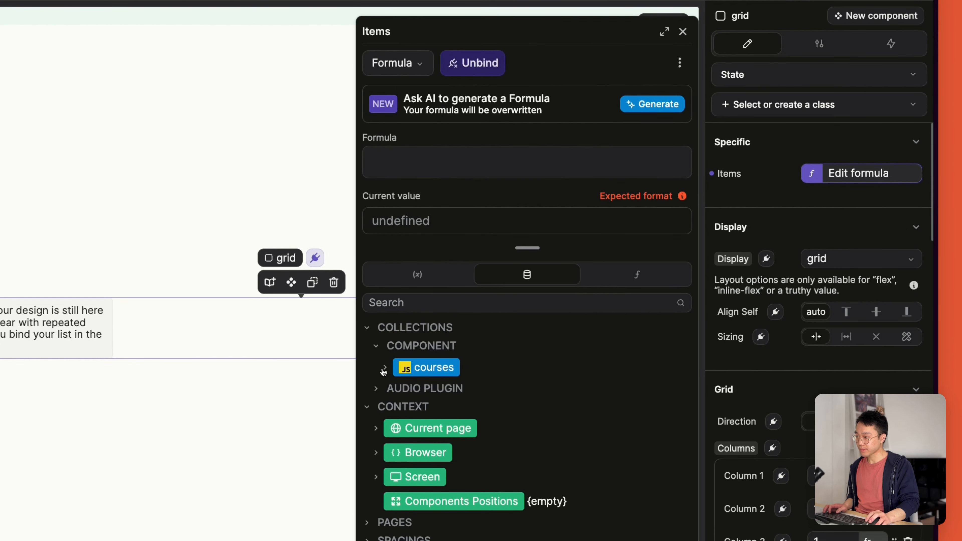
click(392, 374)
scroll(393, 376, down, 3)
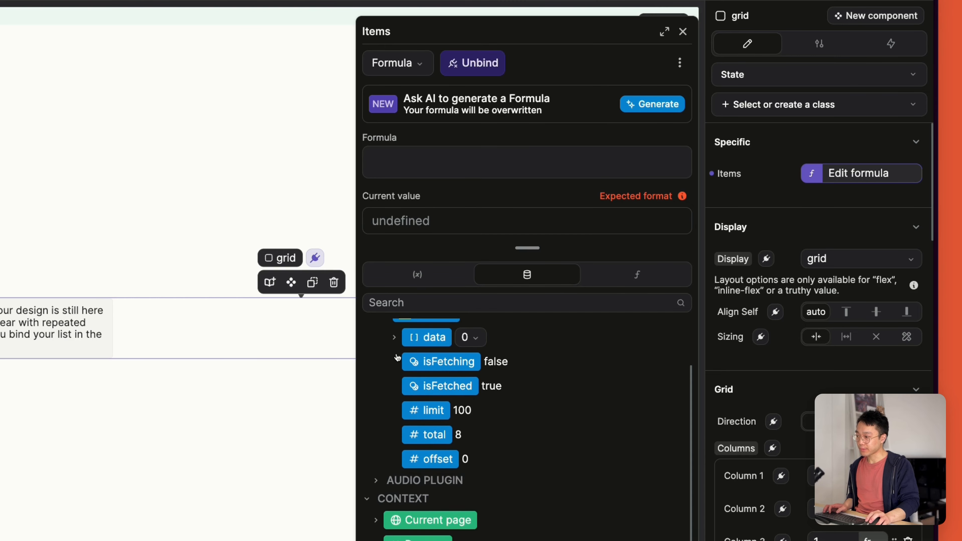
click(394, 337)
click(403, 361)
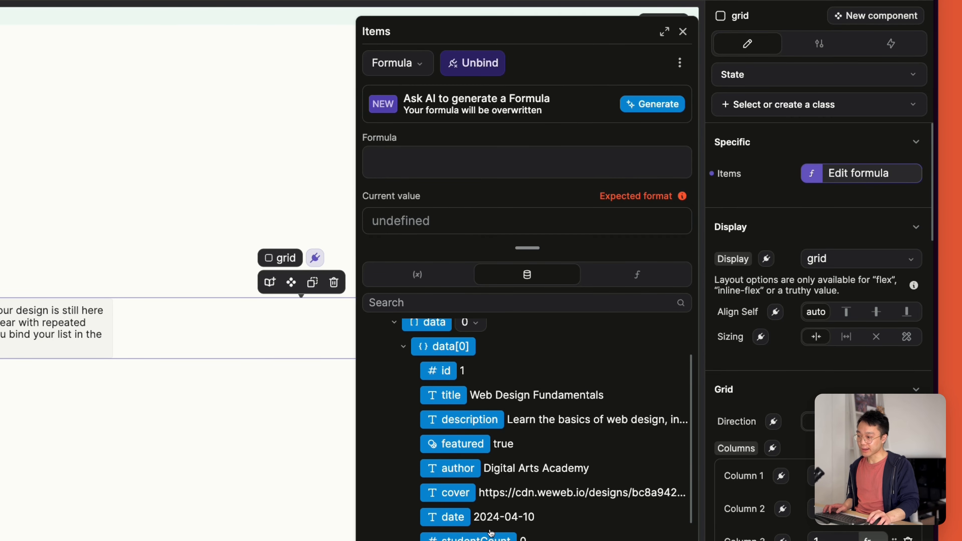
scroll(464, 424, up, 1)
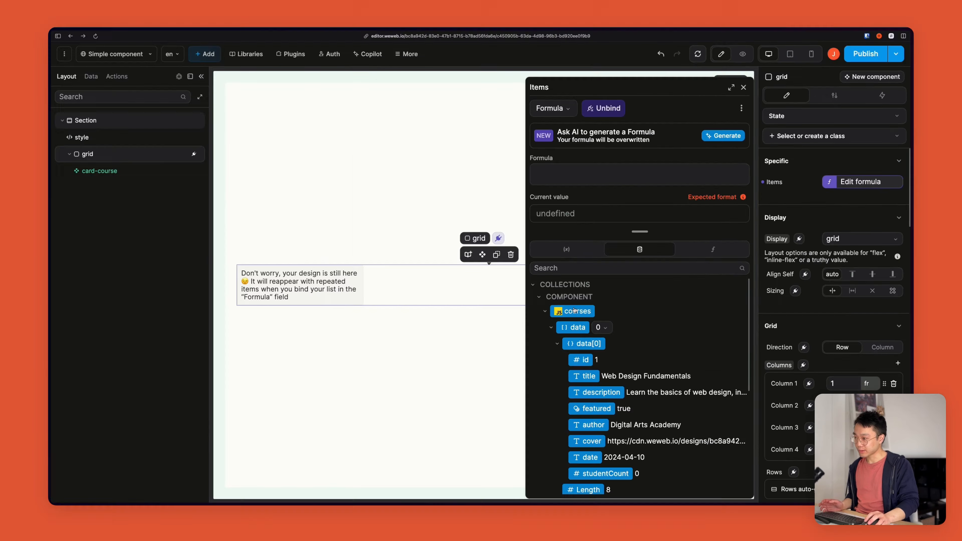
click(573, 310)
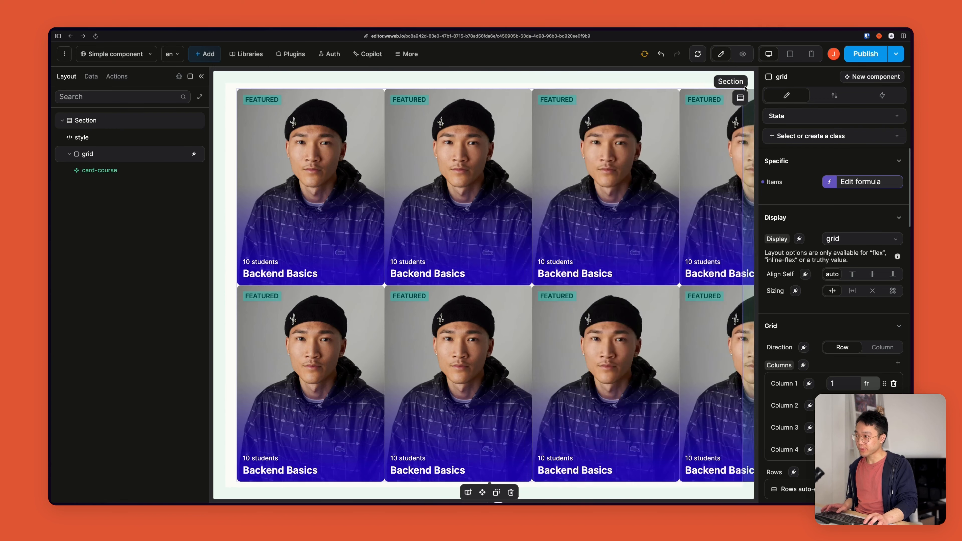
click(744, 87)
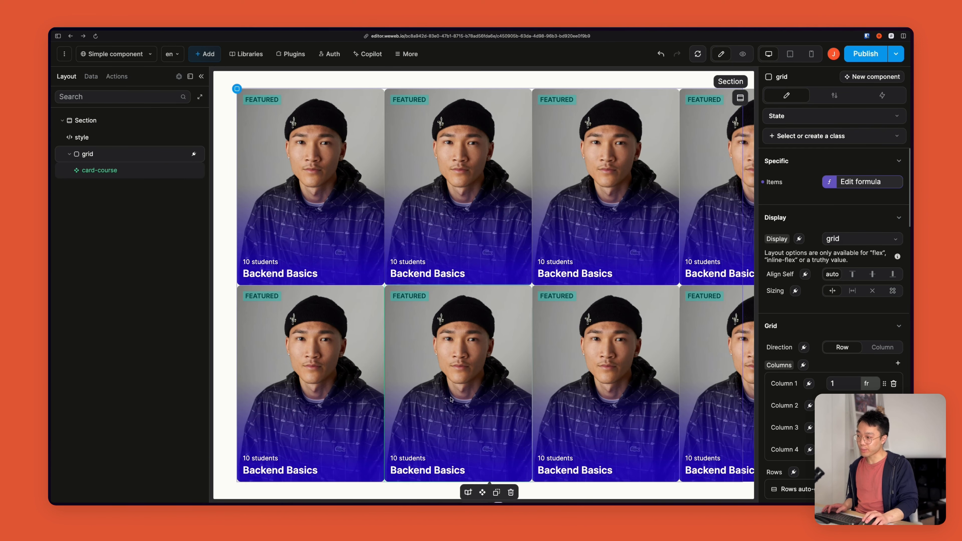
Set the grid container's column gap to 16 px and give it a row gap as well
scroll(853, 359, down, 4)
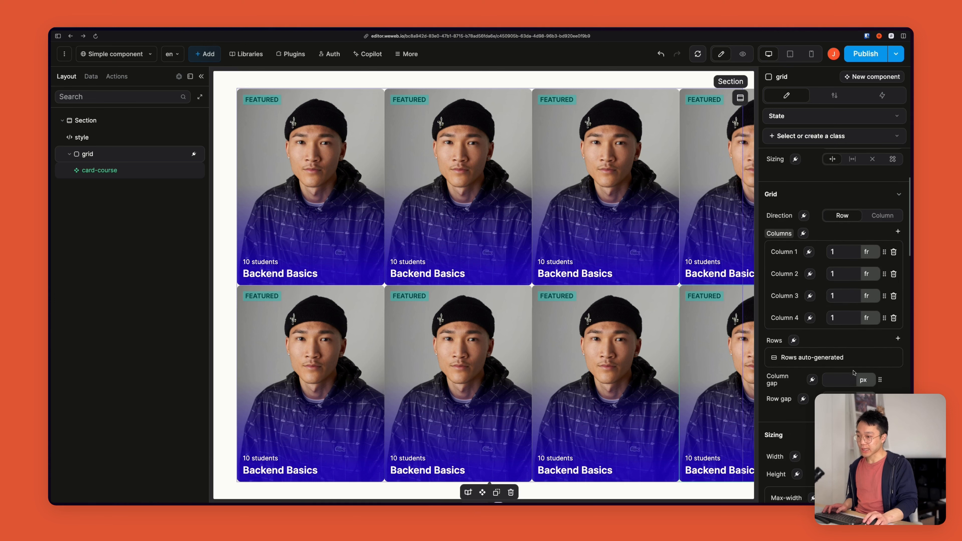
click(840, 380)
text(16)
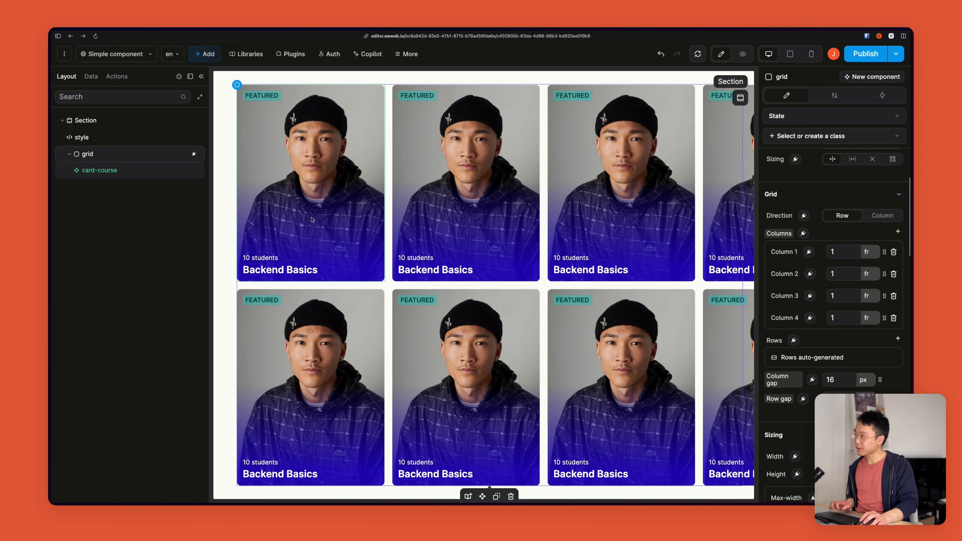
Clear the fixed width of the card element inside the card-course component, then return to the page
click(334, 223)
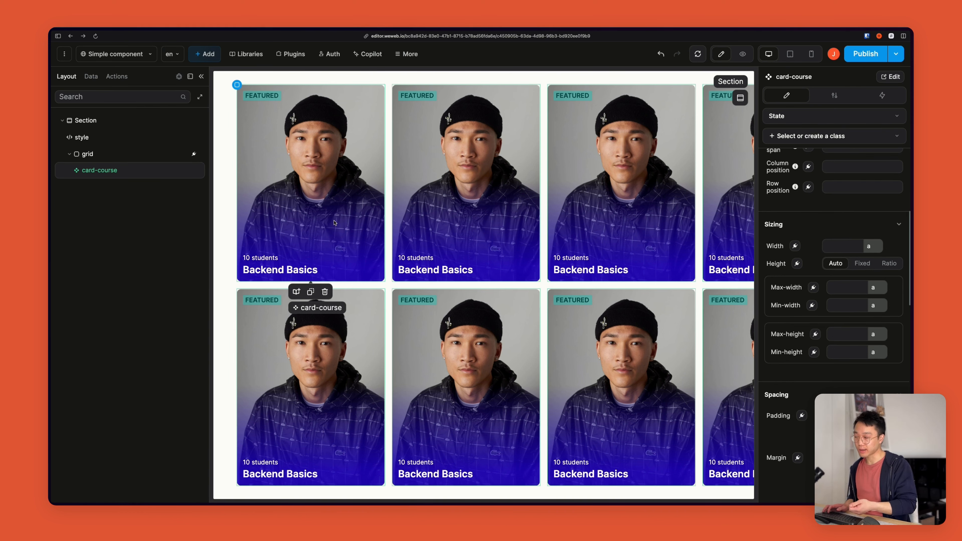
double_click(335, 223)
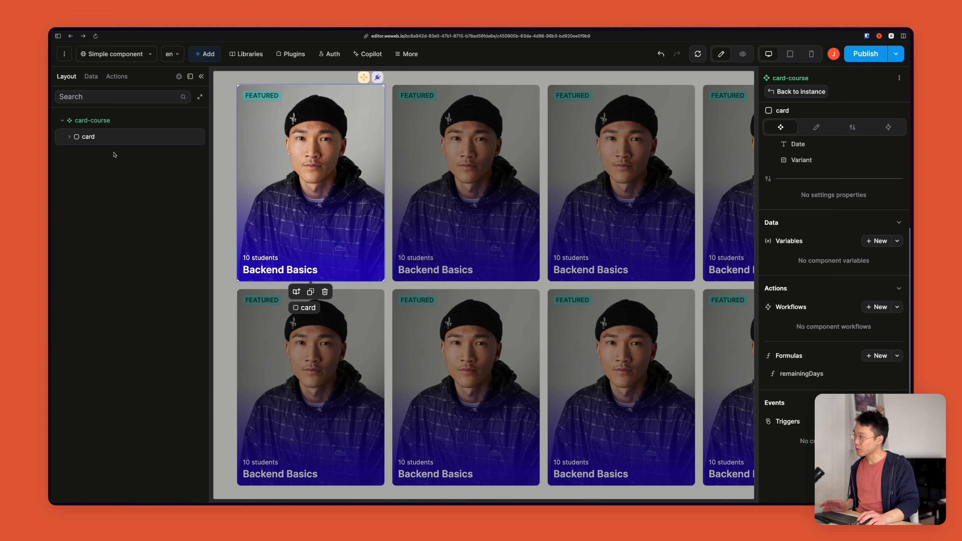
scroll(804, 190, down, 5)
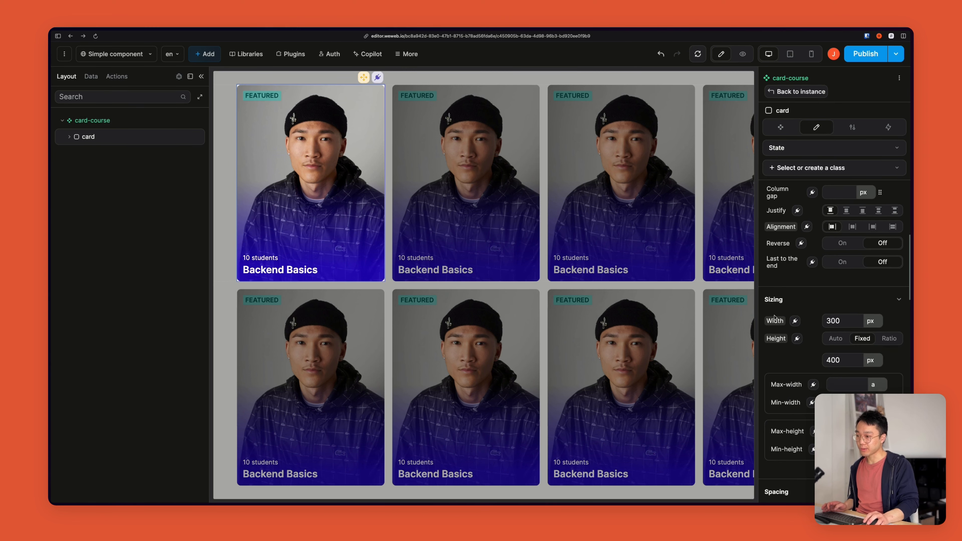
click(780, 309)
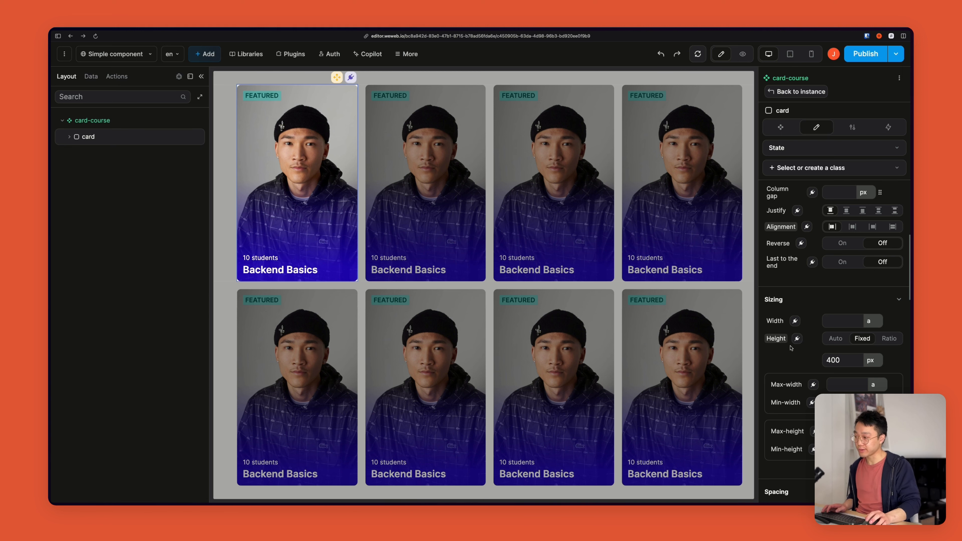
click(359, 252)
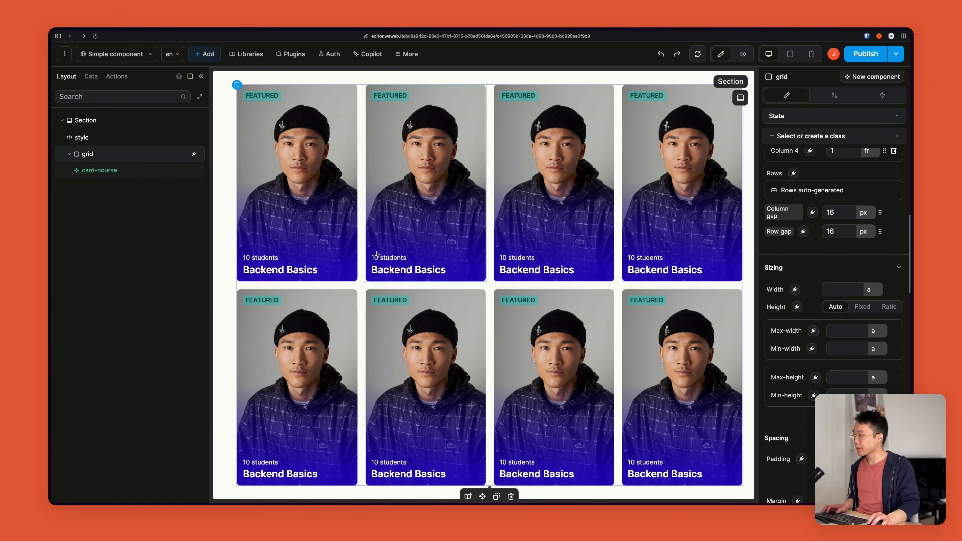
Bind the card-course instance's Title, Description and Student count to item.data title, description and studentCount
click(382, 246)
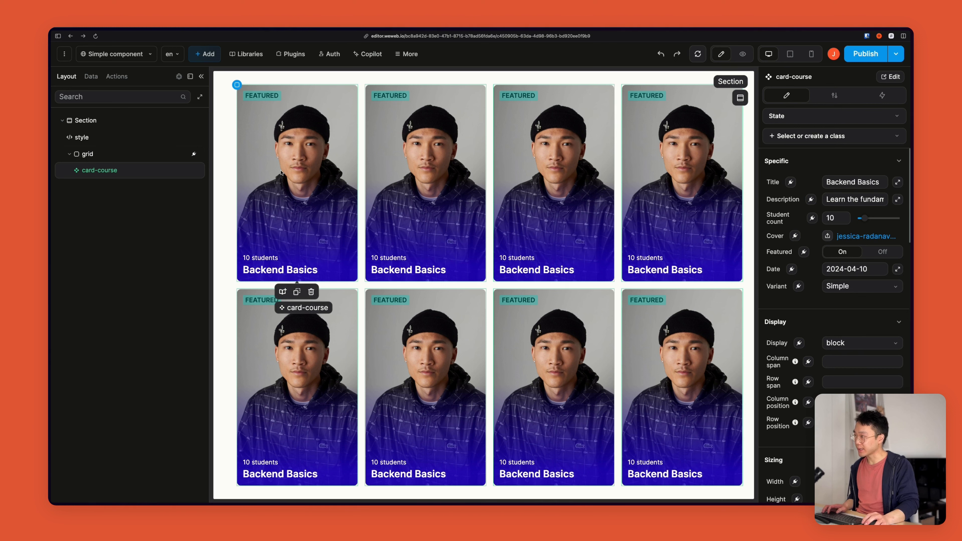
click(792, 182)
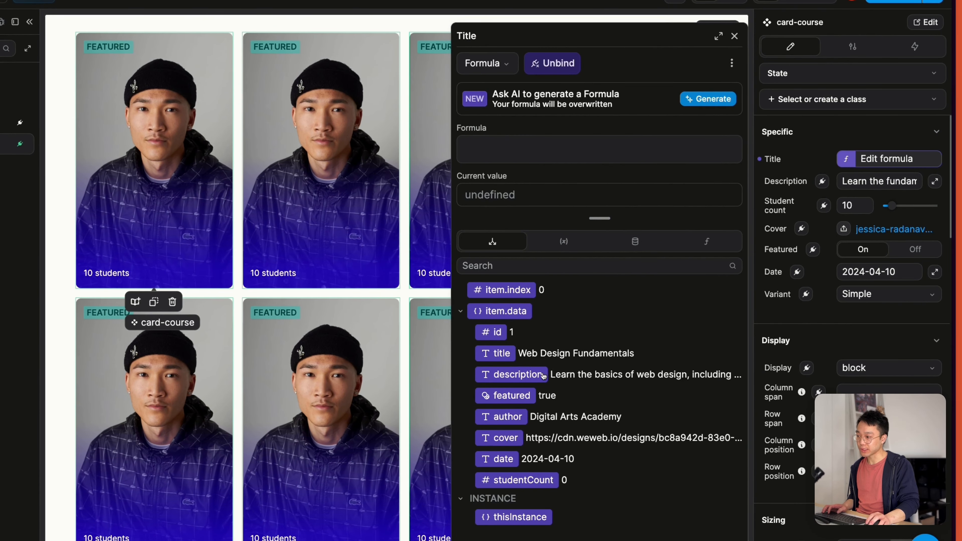
click(496, 352)
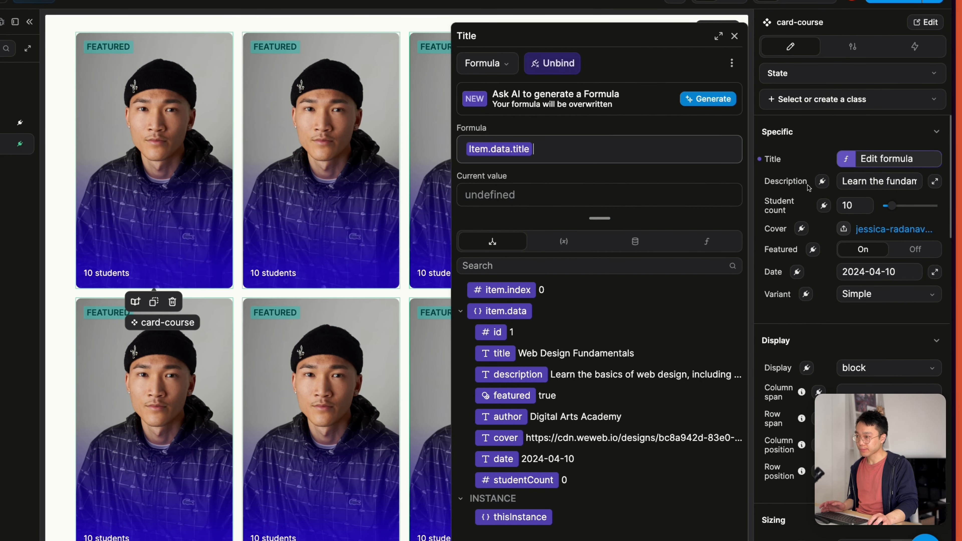
click(822, 181)
click(512, 375)
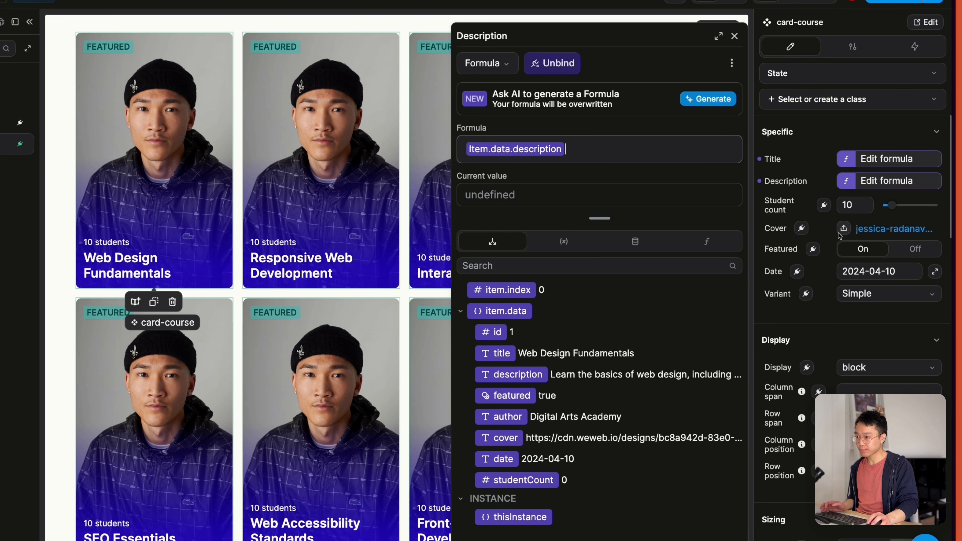
click(823, 205)
click(530, 480)
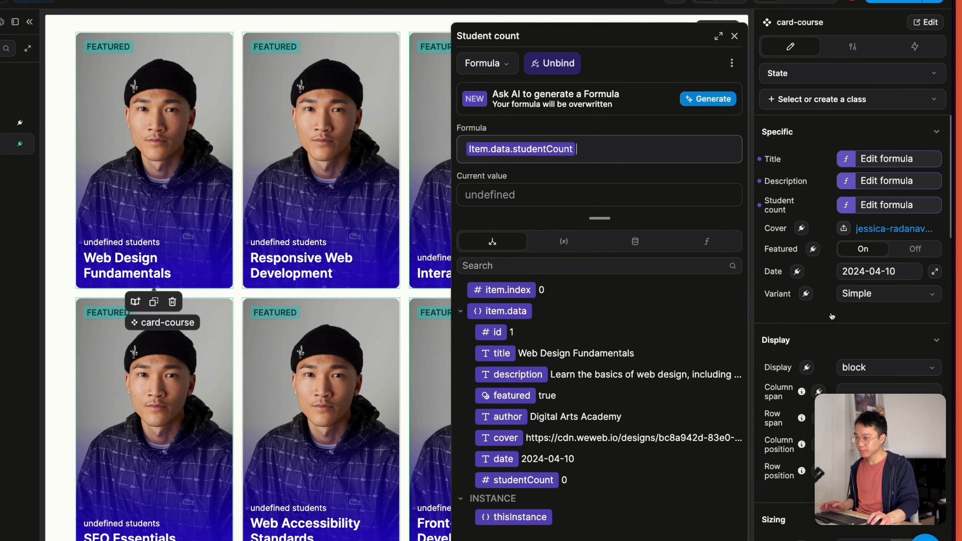
Bind the card-course instance's Cover, Featured and Date to the matching item.data cover, featured and date fields
click(801, 228)
click(514, 440)
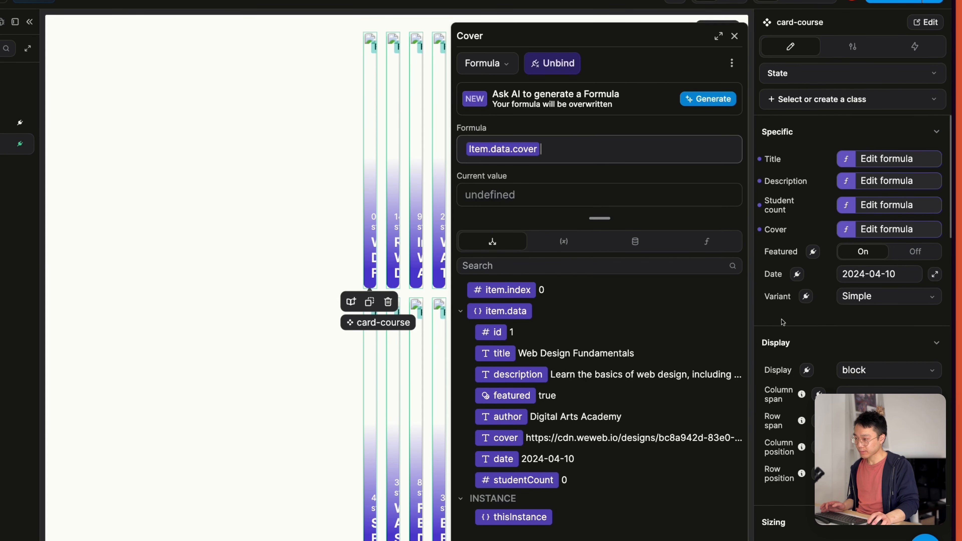
click(813, 251)
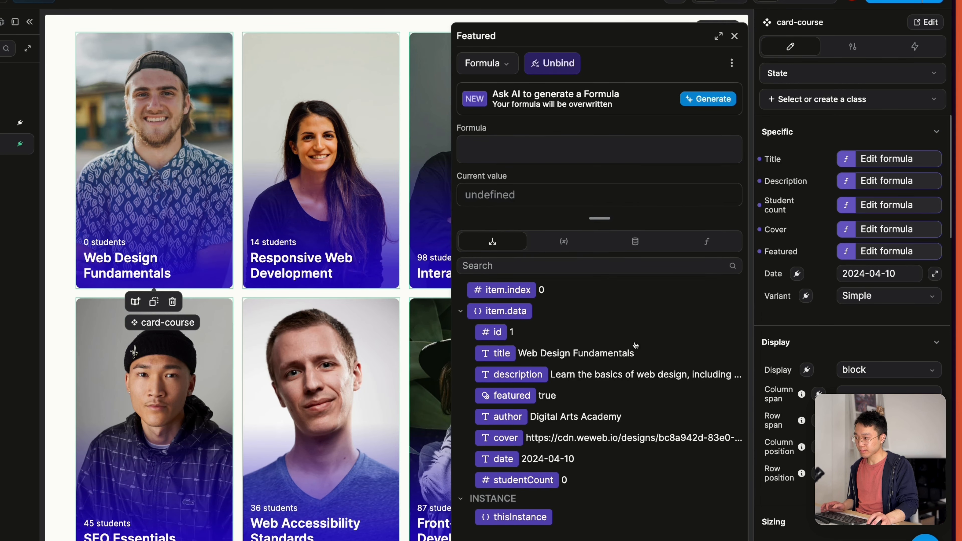
click(517, 396)
click(797, 274)
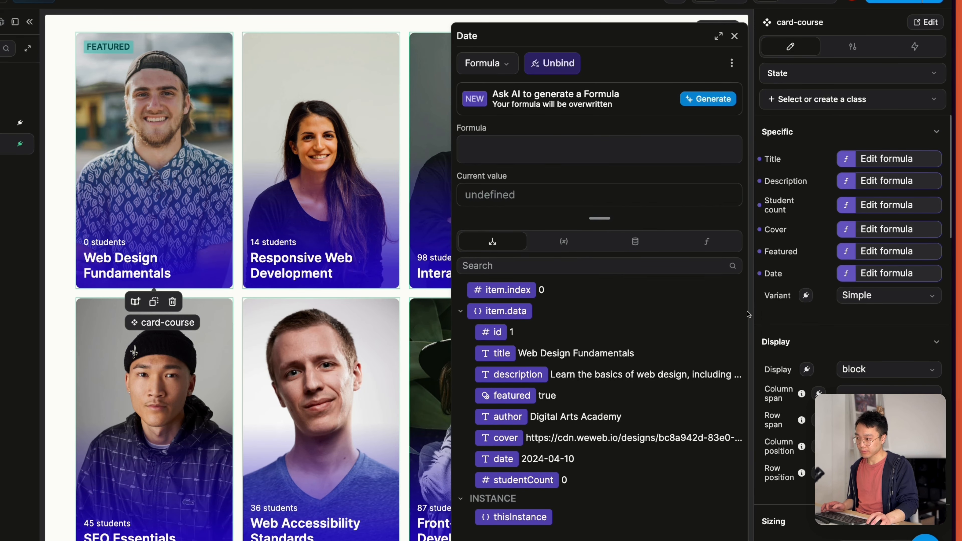
click(503, 459)
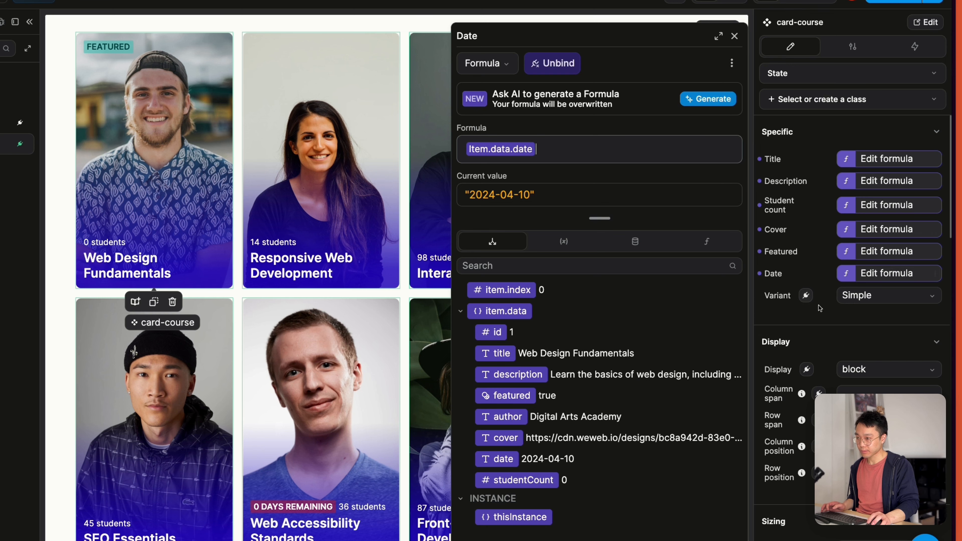
click(734, 38)
Switch the repeated course cards to the variant that includes the description, with the grid container selected
click(405, 289)
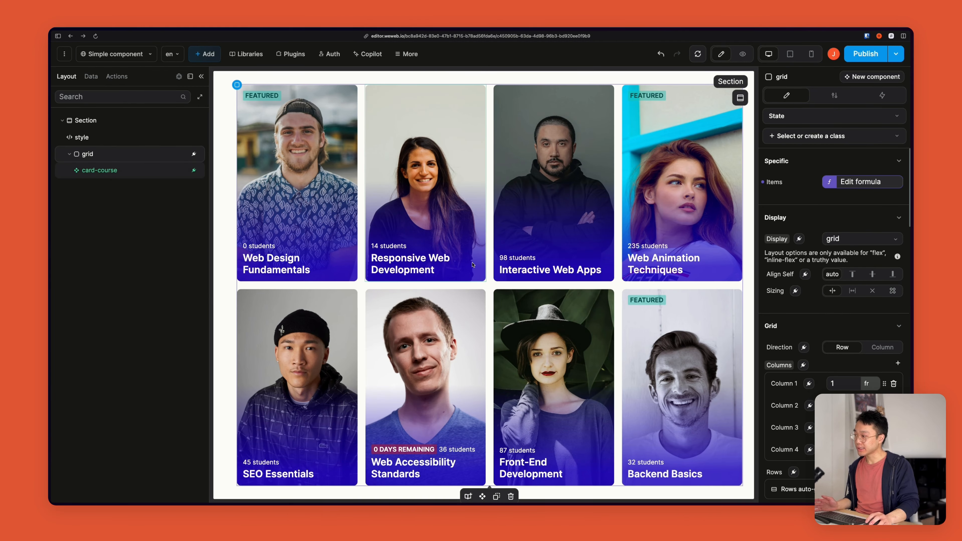
click(483, 279)
click(503, 281)
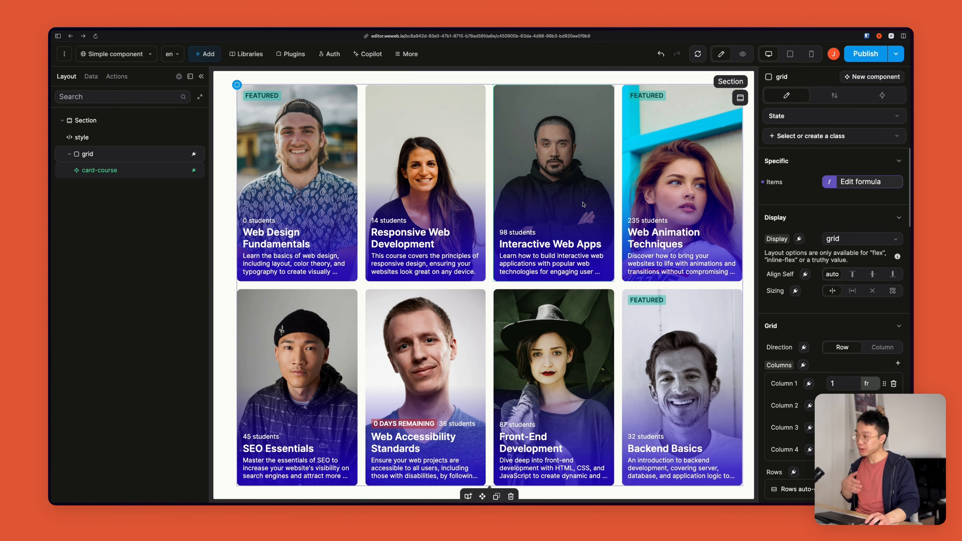